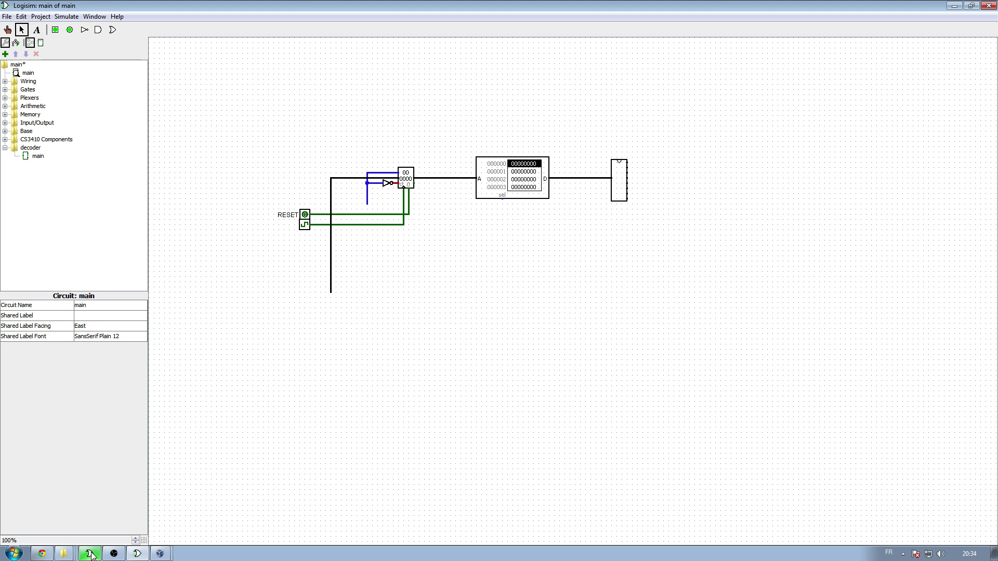
Switch to the CPU project window and examine the RegBank14x32bit_saveReg circuit from its registers down to the LoadReg and StoreReg inputs
left_click(91, 554)
scroll(633, 357, "up", 8)
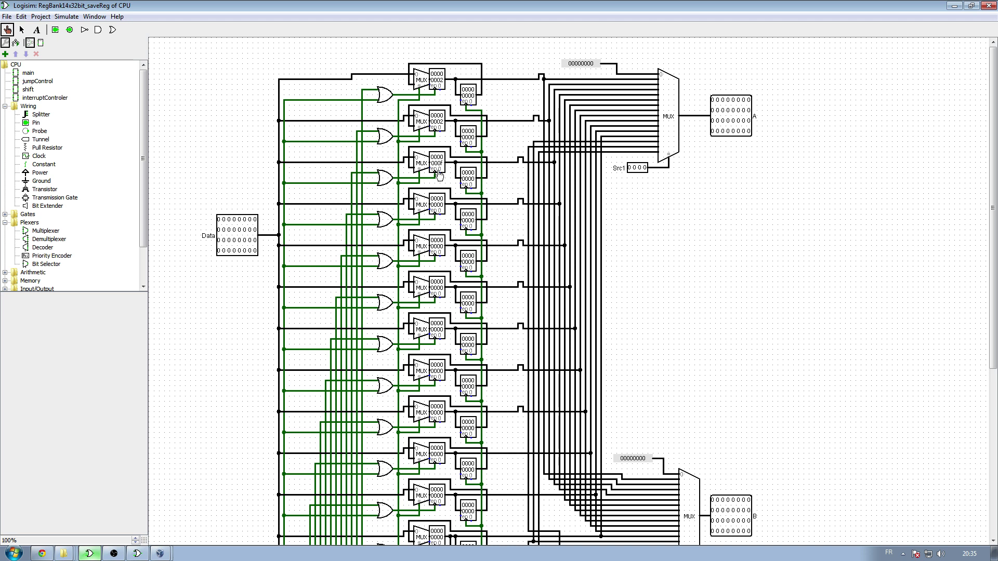
scroll(438, 175, "down", 5)
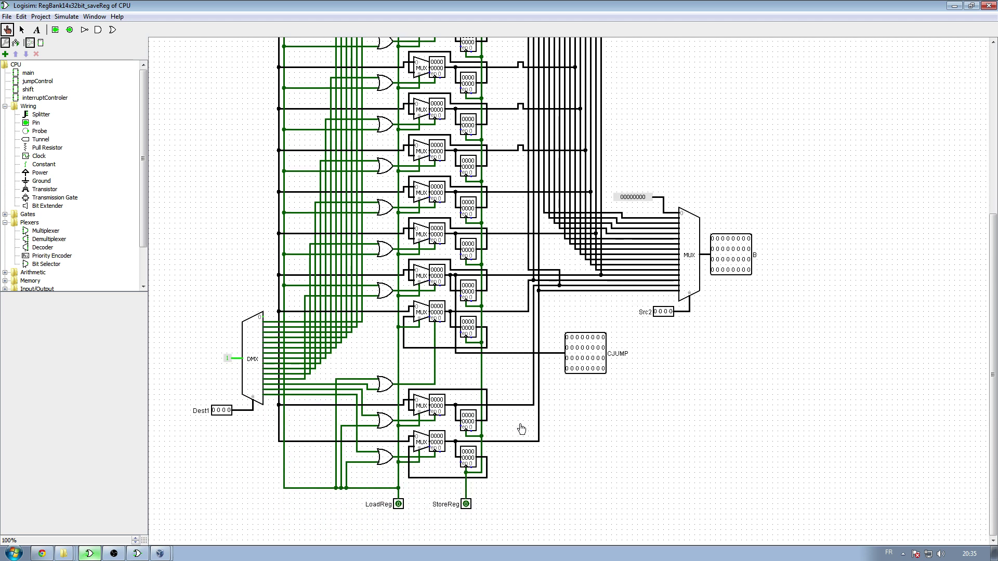
scroll(491, 400, "up", 5)
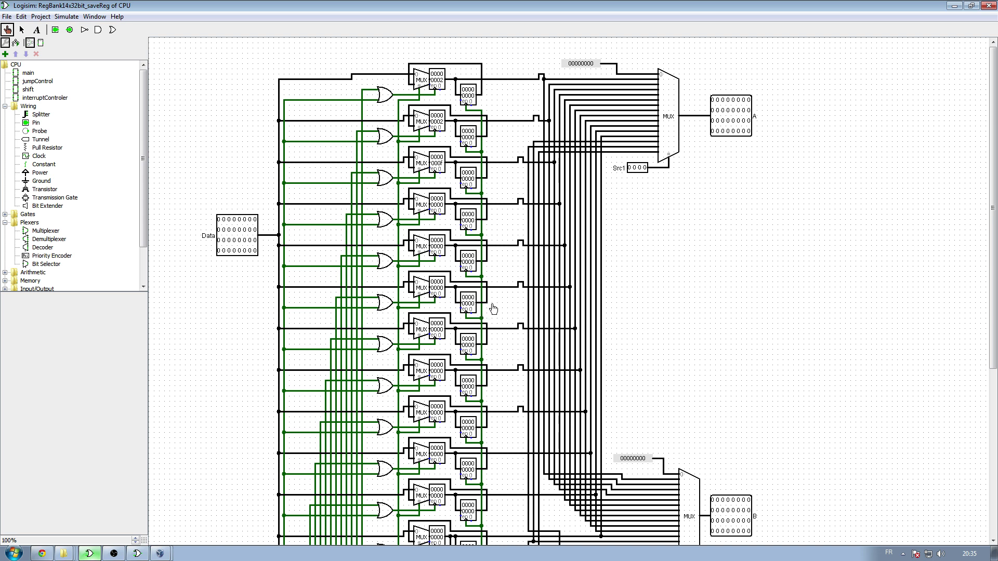
scroll(493, 309, "down", 10)
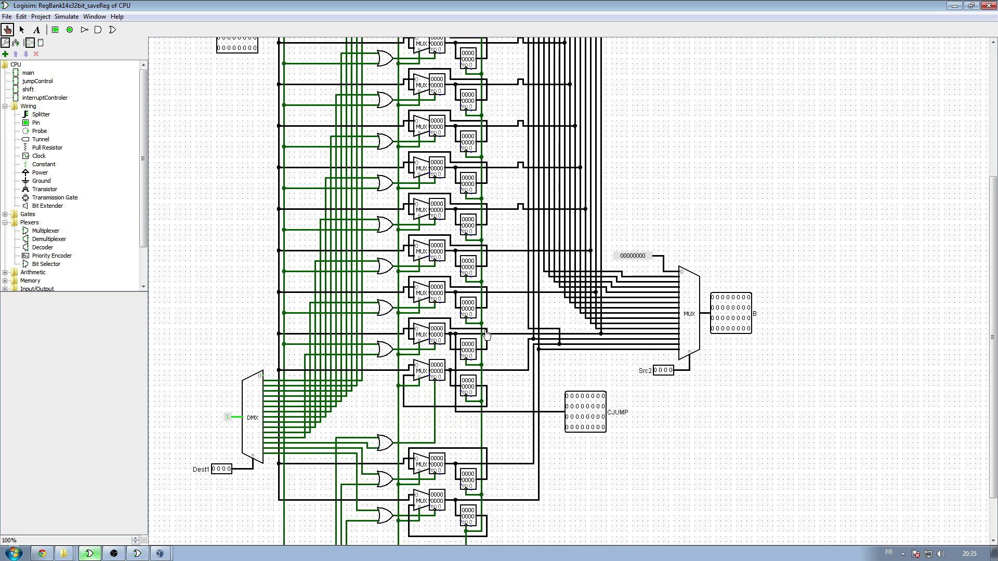
scroll(486, 335, "up", 10)
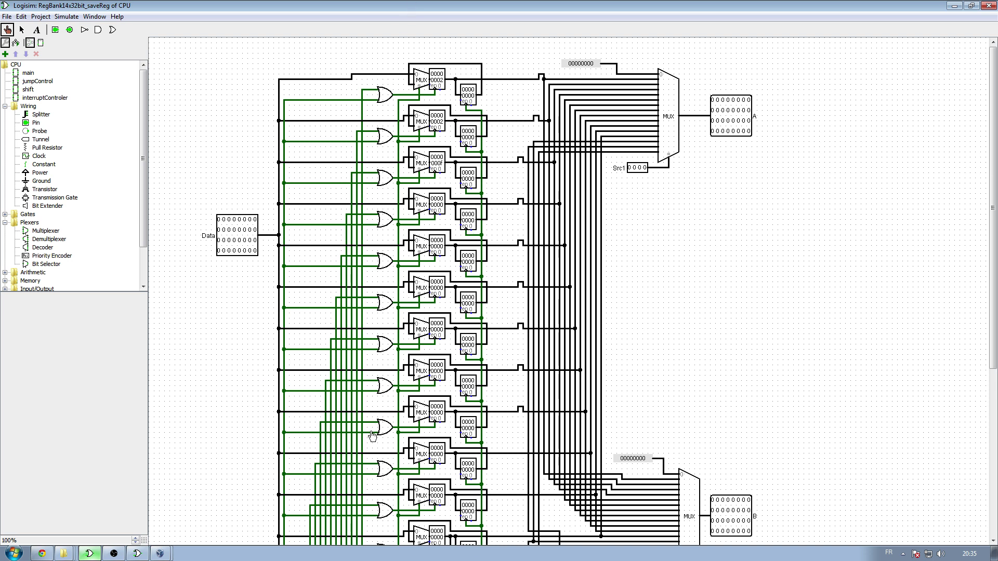
scroll(431, 362, "down", 3)
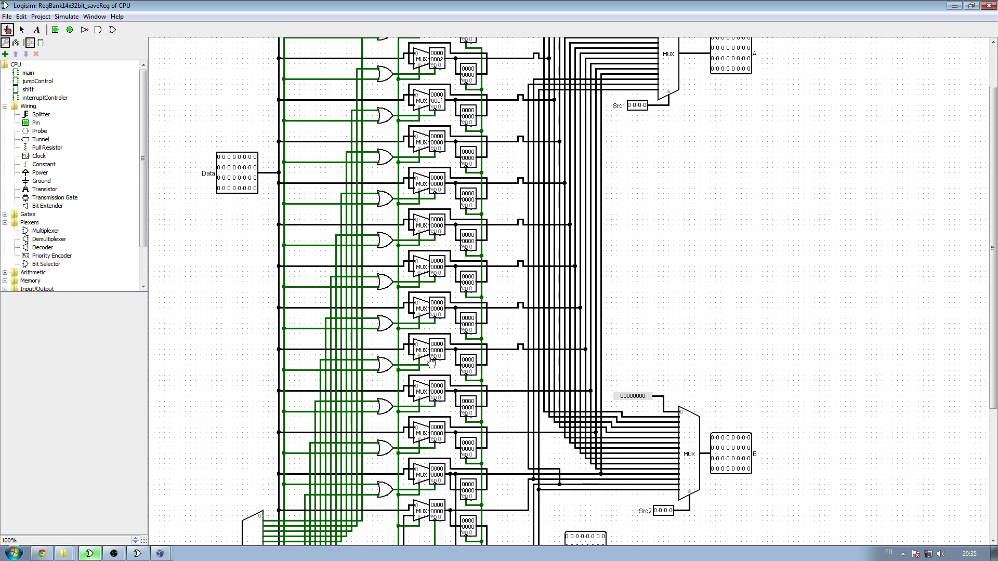
scroll(431, 362, "down", 10)
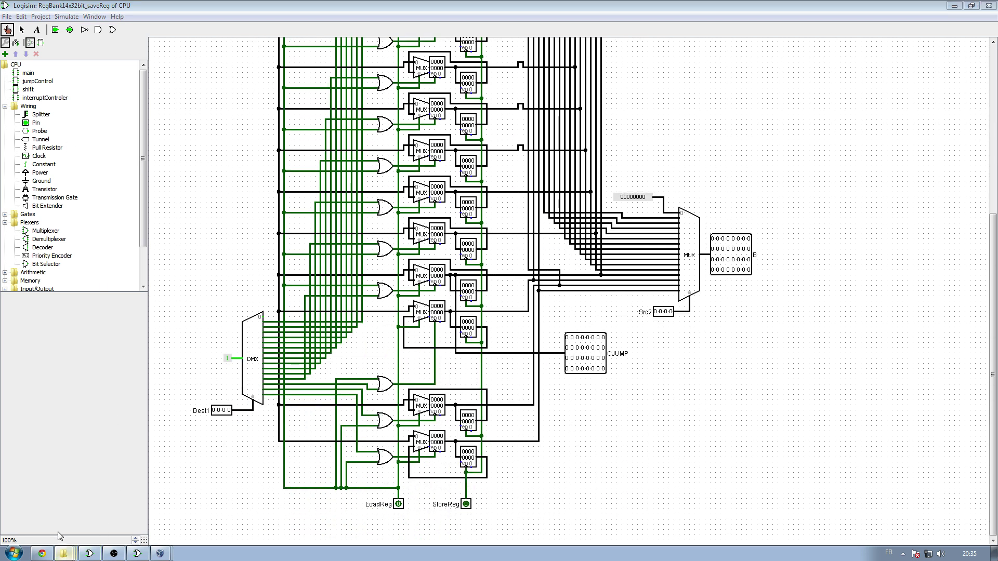
Switch to the file explorer, go to the CPUDev\logisim folder and open its TUTORIAL CPU folder in a new window
left_click(63, 553)
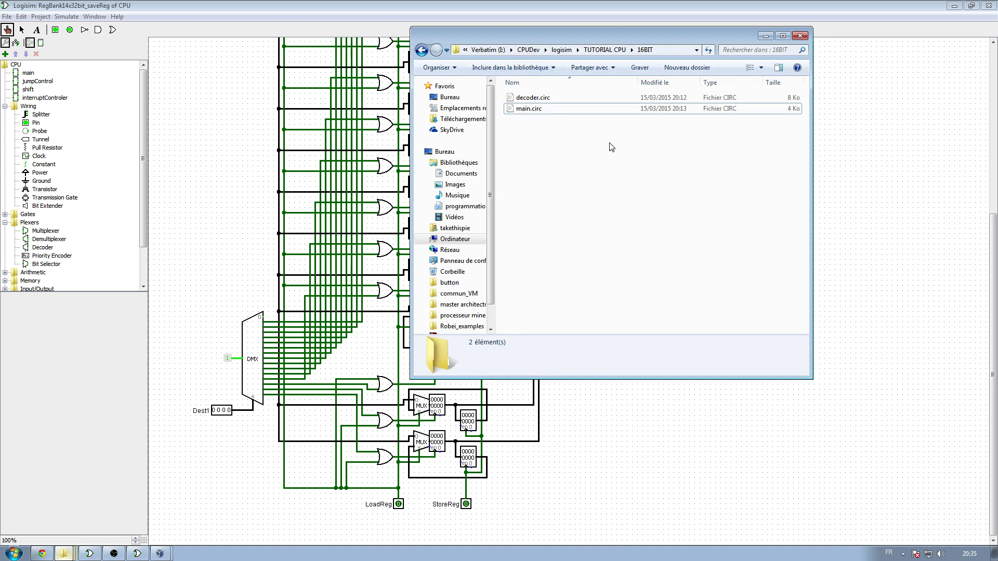
right_click(557, 51)
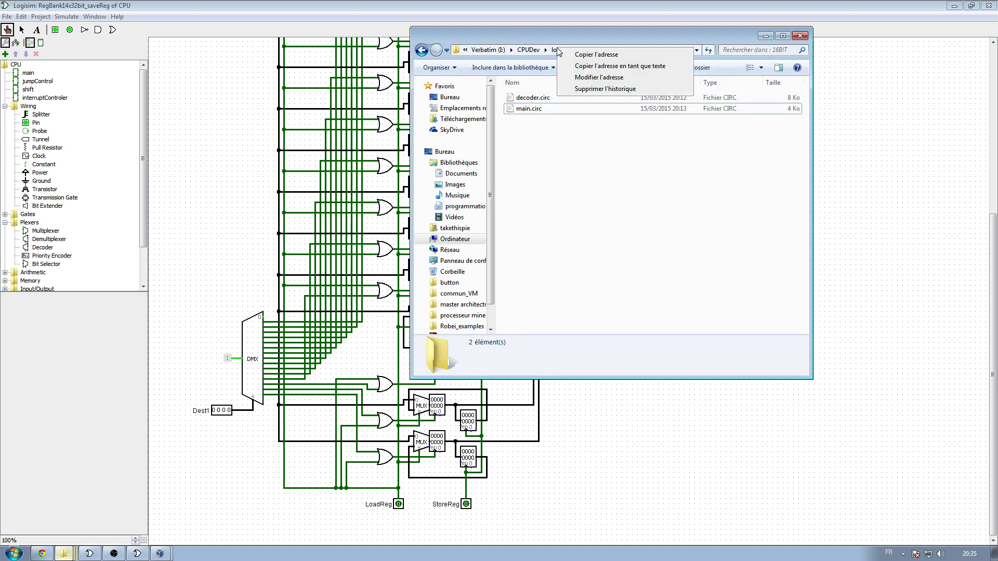
right_click(529, 49)
left_click(529, 50)
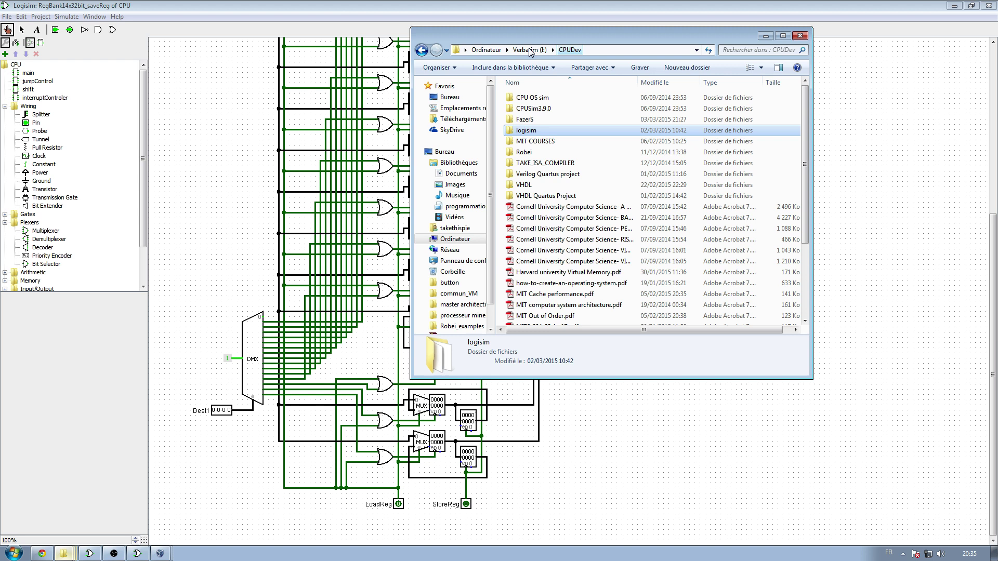
double_click(523, 130)
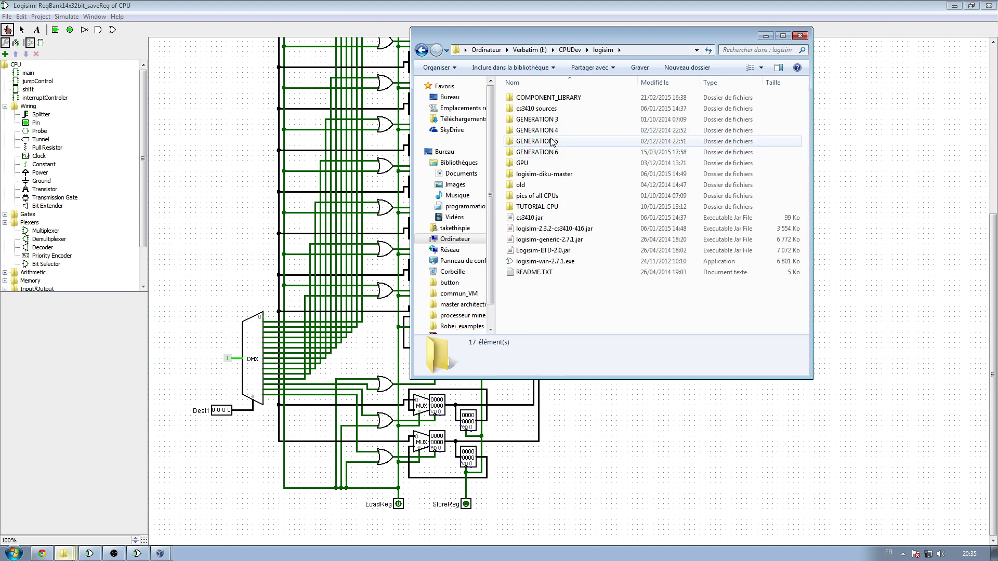
left_click(530, 207)
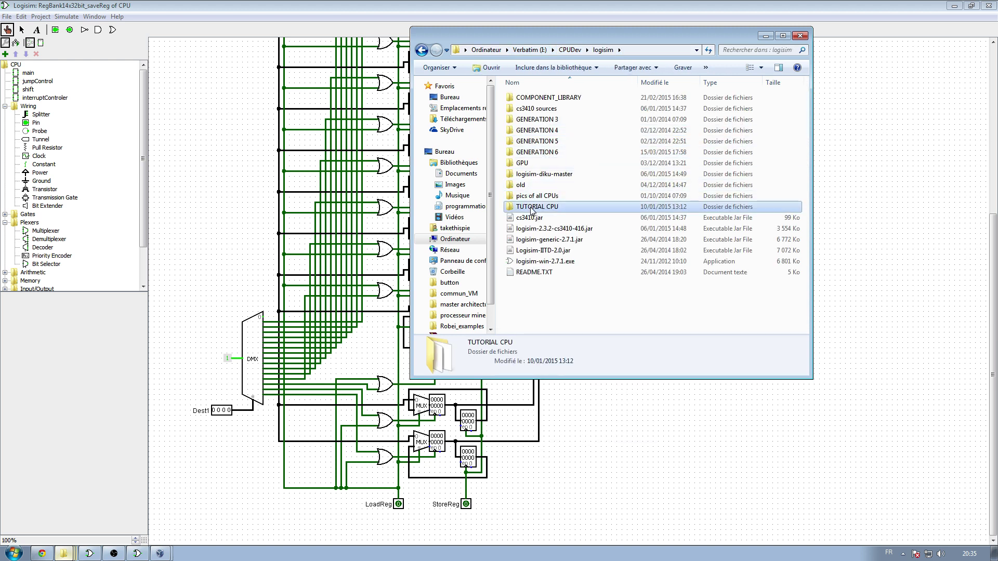
right_click(531, 208)
left_click(555, 223)
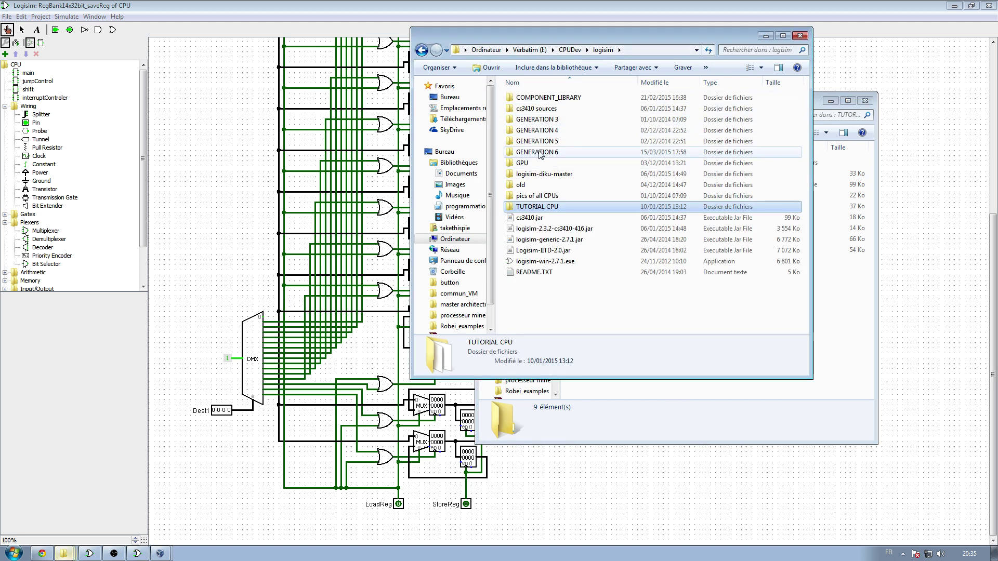
Open registerBank.circ from the Hynix folder inside GENERATION 5
double_click(537, 141)
left_click(527, 110)
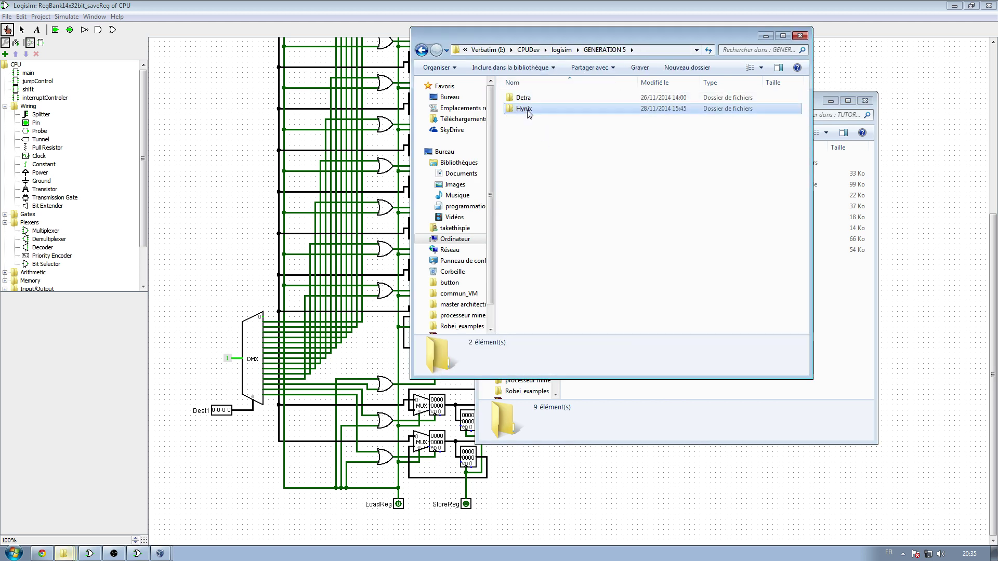
double_click(527, 111)
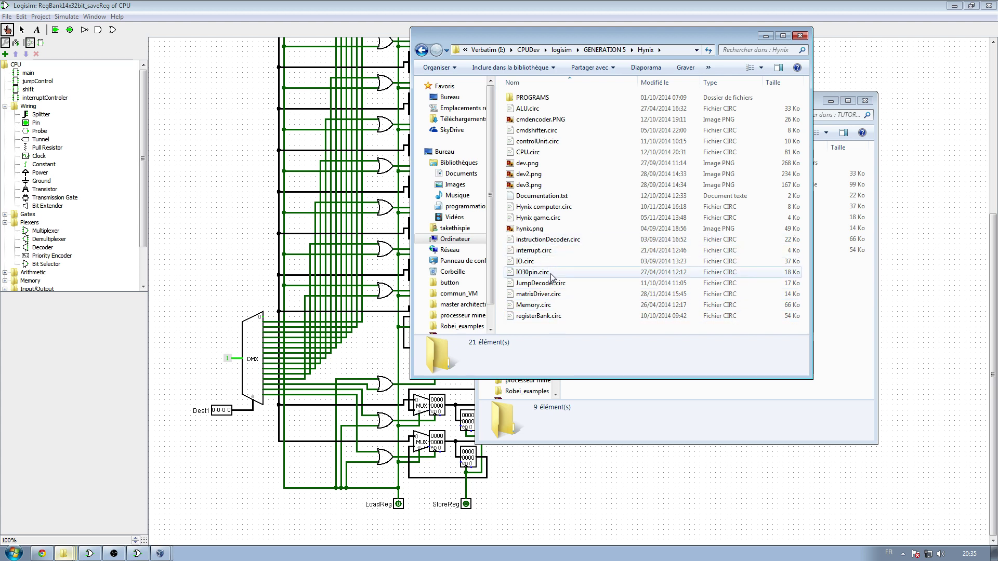
left_click(549, 316)
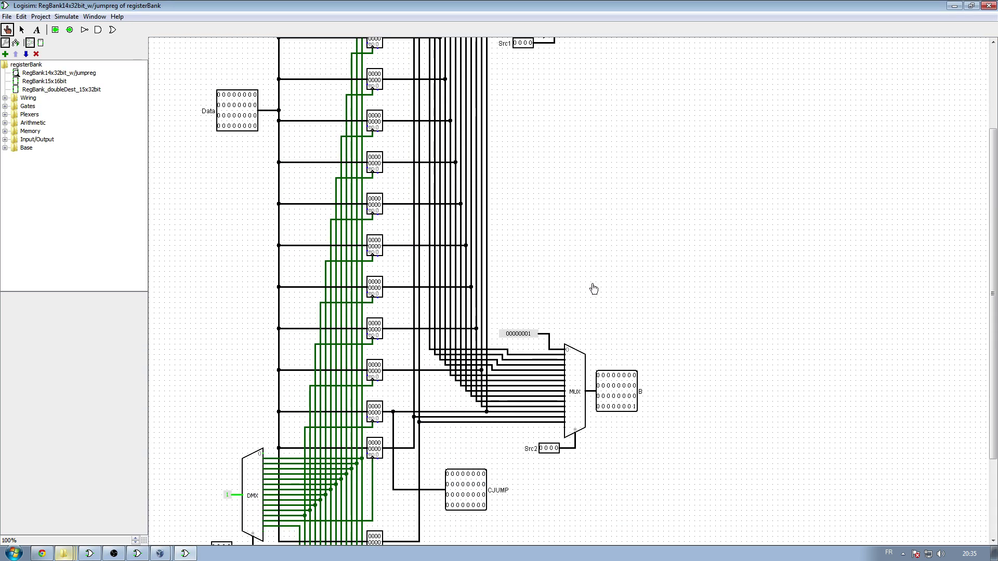
Examine the RegBank14x32bit_w/jumpreg circuit, following the Data input through the register column to the A and B output multiplexers
scroll(593, 289, "down", 3)
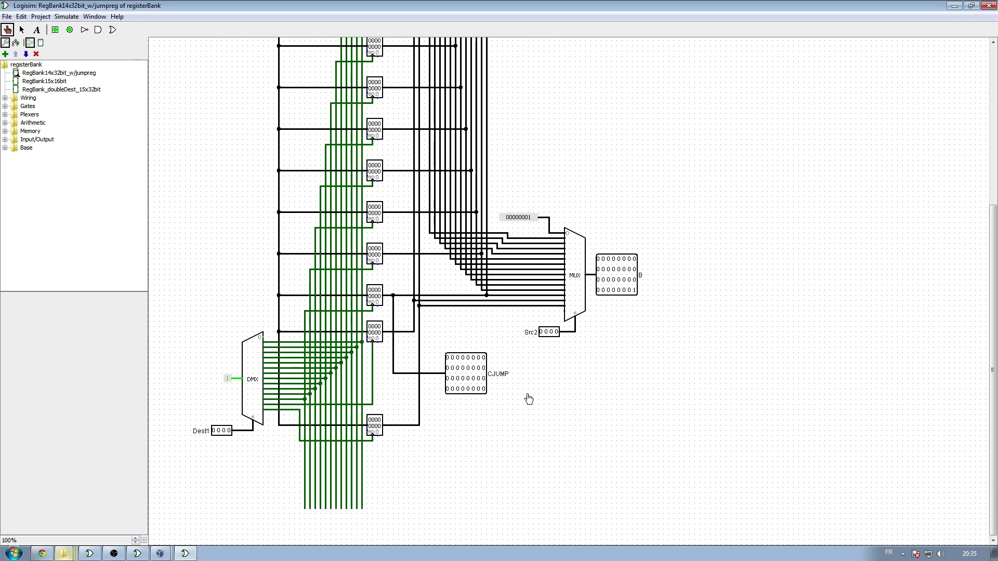
scroll(528, 364, "up", 6)
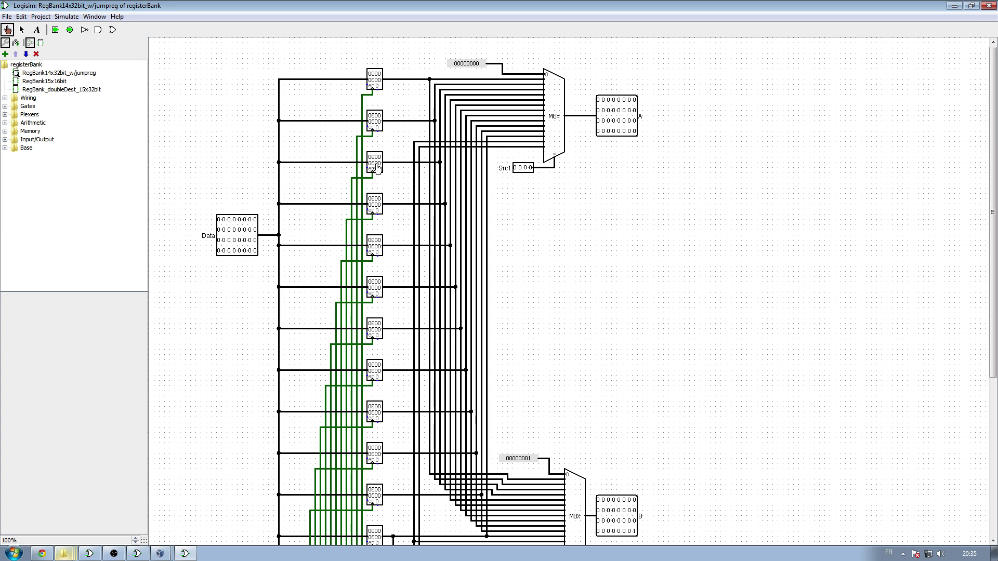
scroll(375, 167, "down", 3)
scroll(397, 345, "up", 3)
scroll(421, 251, "down", 2)
scroll(399, 255, "down", 2)
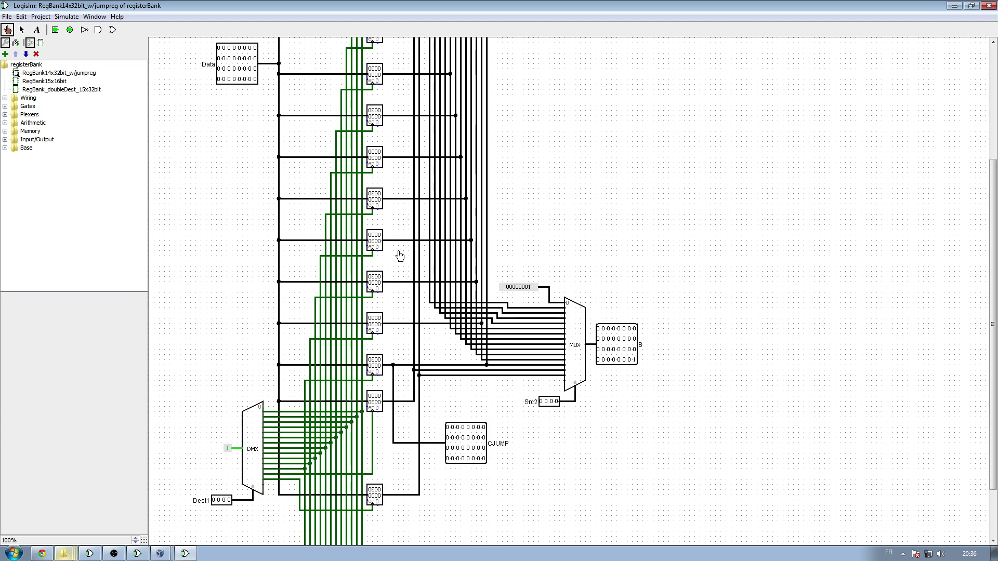
scroll(393, 269, "up", 4)
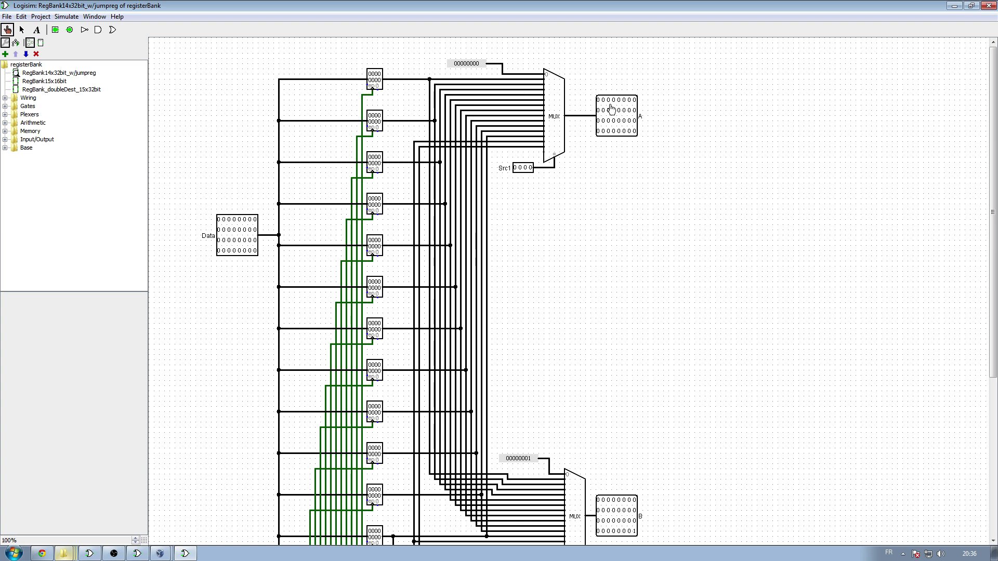
scroll(624, 416, "down", 5)
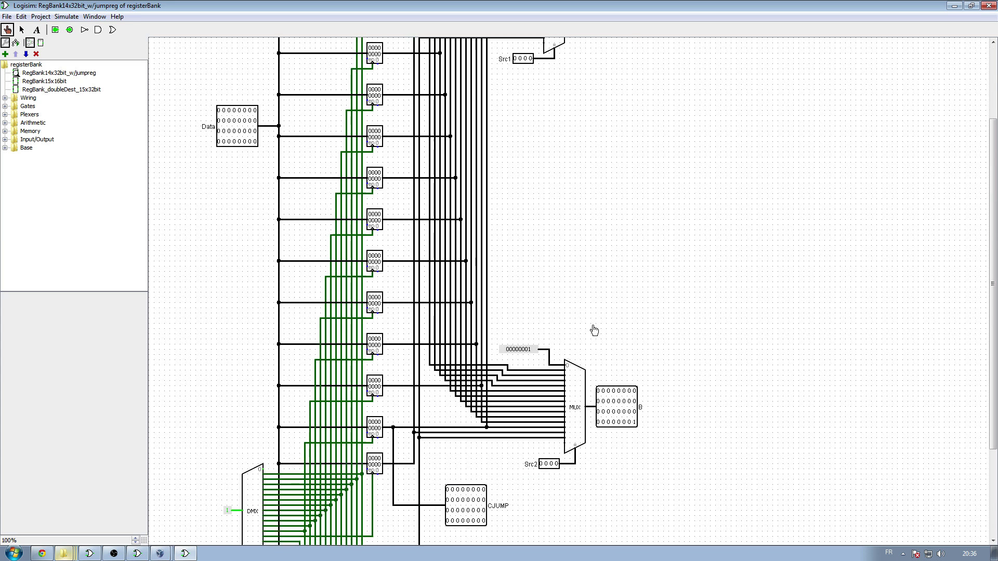
scroll(607, 324, "up", 5)
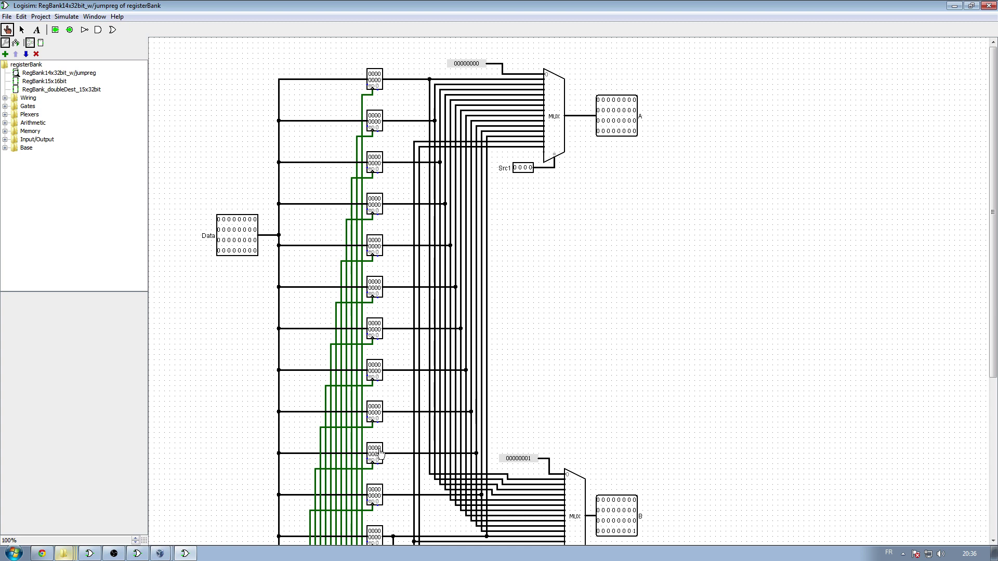
scroll(558, 281, "down", 3)
scroll(559, 278, "up", 3)
scroll(405, 188, "down", 5)
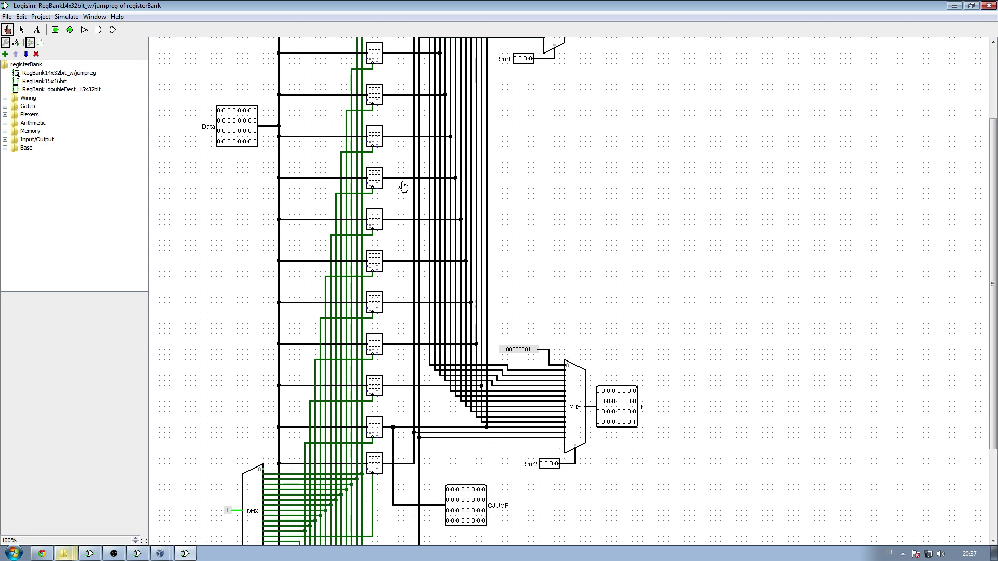
scroll(408, 203, "up", 5)
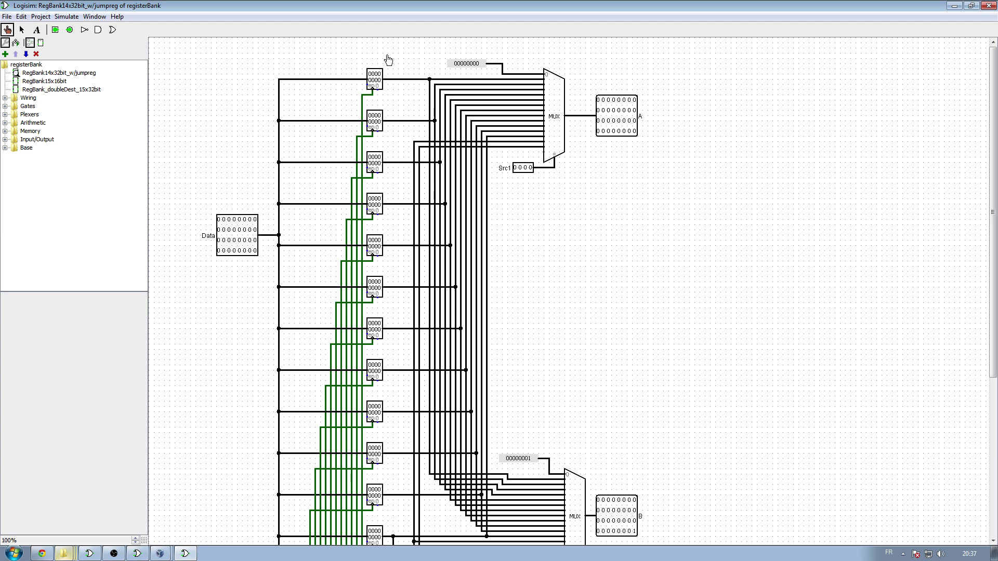
scroll(480, 235, "down", 5)
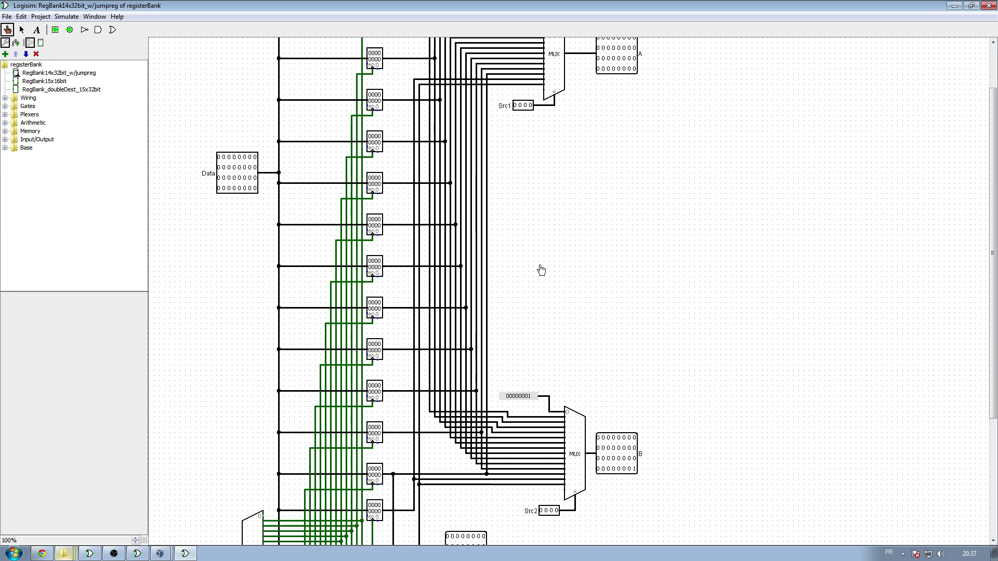
scroll(513, 233, "up", 3)
scroll(513, 234, "up", 1)
scroll(364, 322, "down", 4)
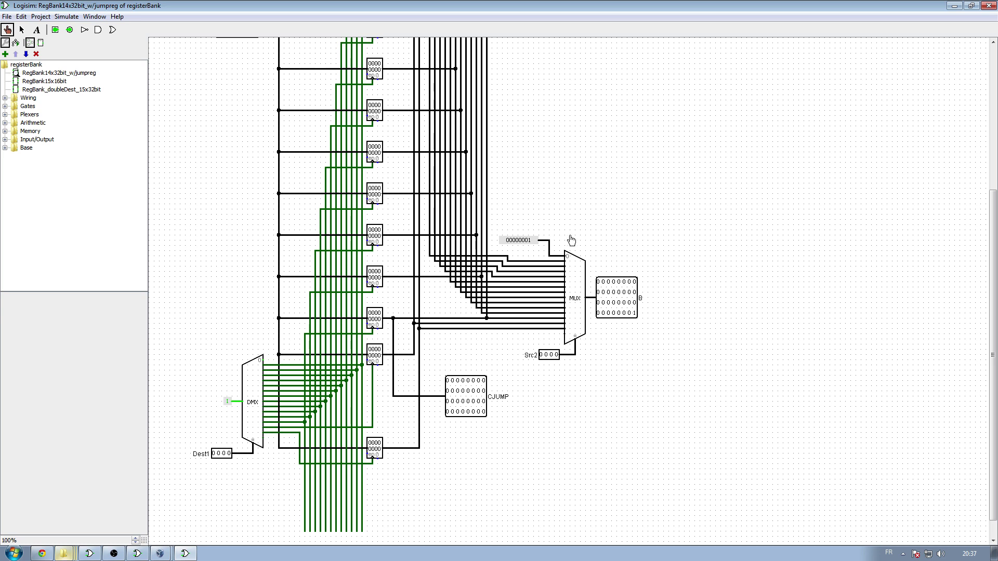
scroll(589, 329, "up", 5)
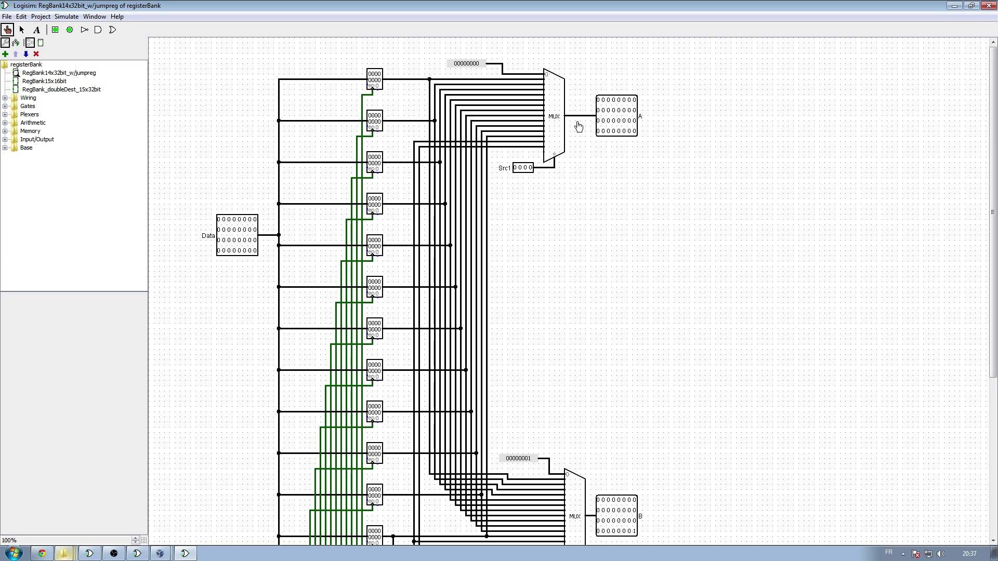
Probe the register wires feeding the A output multiplexer and the matching inputs of the B output multiplexer
left_click(553, 163)
left_click(536, 82)
left_click(534, 90)
scroll(663, 294, "down", 3)
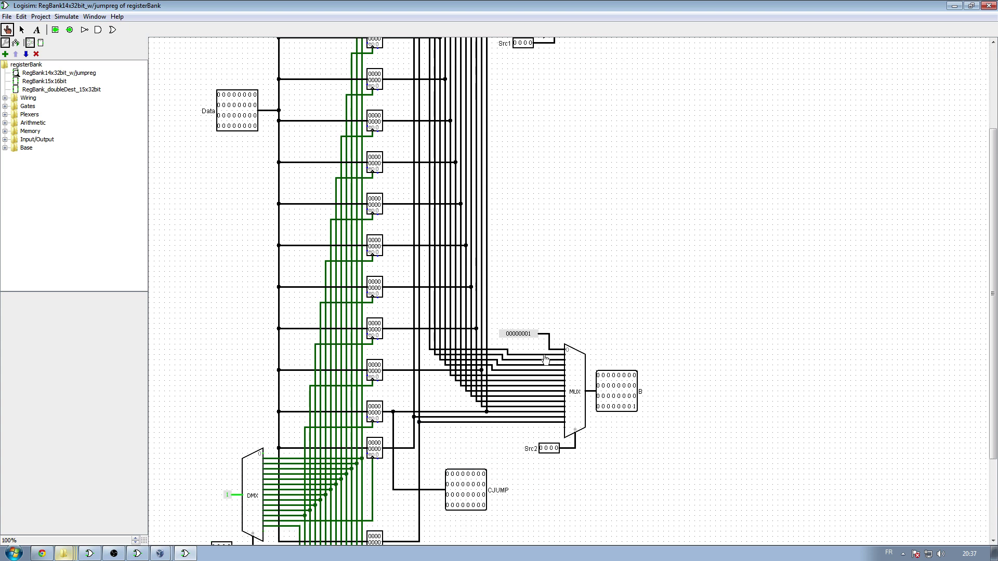
left_click(545, 359)
left_click(530, 366)
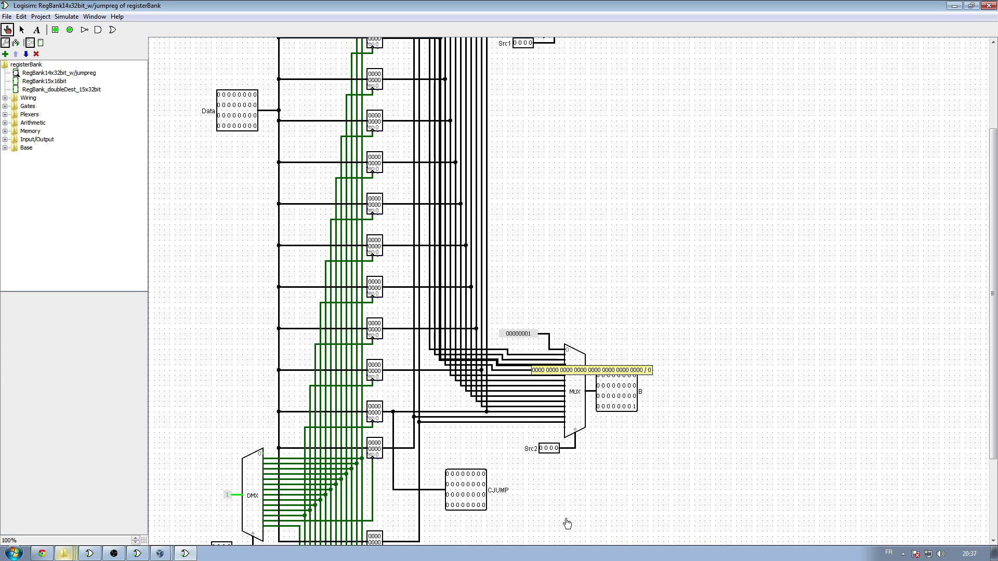
left_click(618, 312)
Examine how the Dest1 demultiplexer's output lines run up to the individual registers in the register bank
scroll(656, 291, "down", 2)
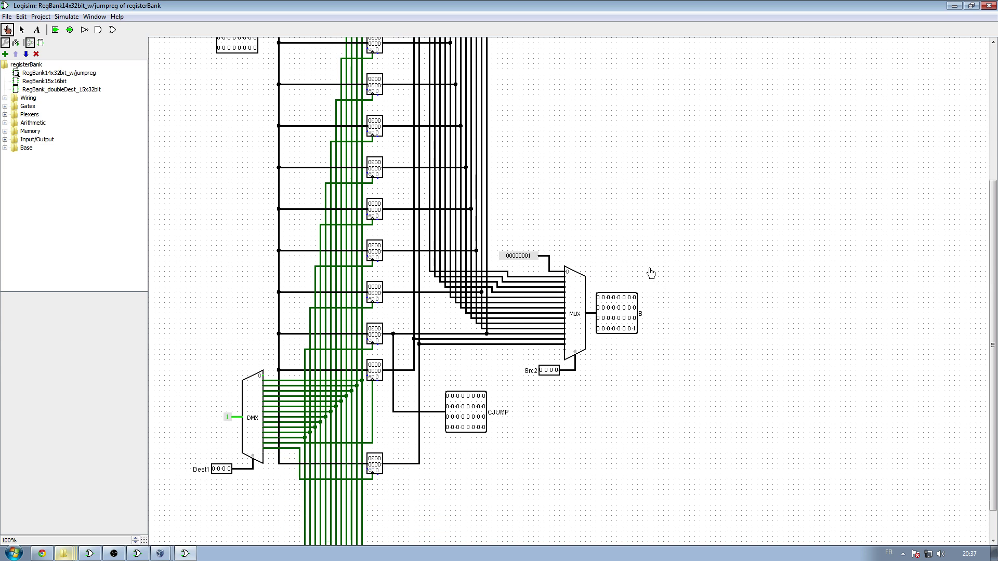
scroll(593, 312, "up", 4)
scroll(514, 156, "down", 1)
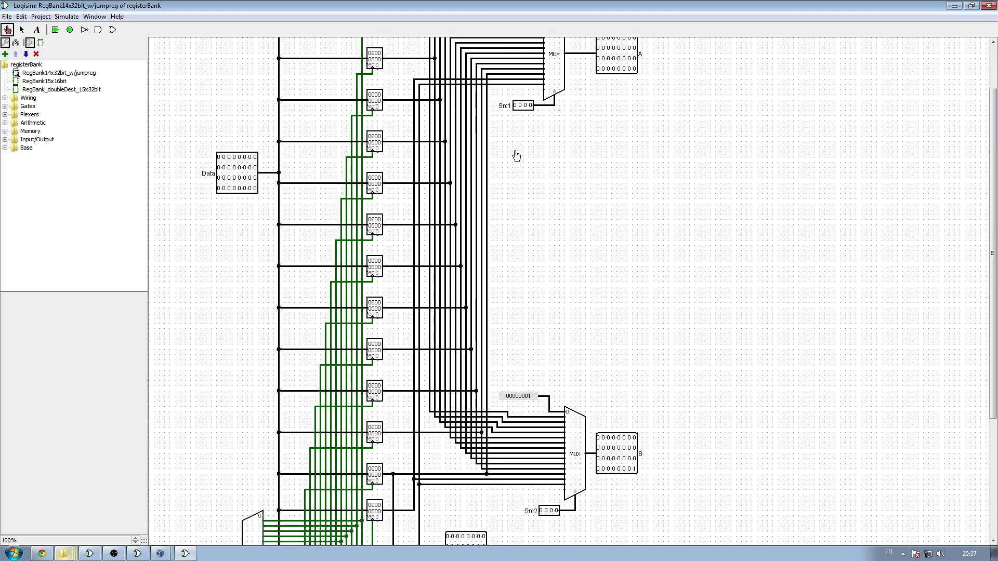
scroll(593, 338, "down", 2)
scroll(627, 274, "down", 2)
scroll(468, 259, "up", 5)
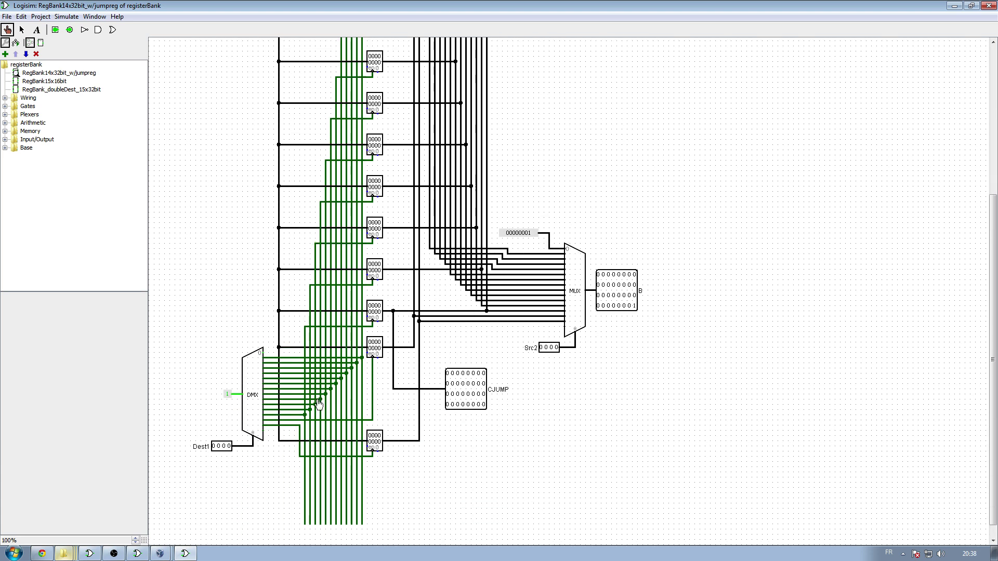
scroll(322, 260, "down", 4)
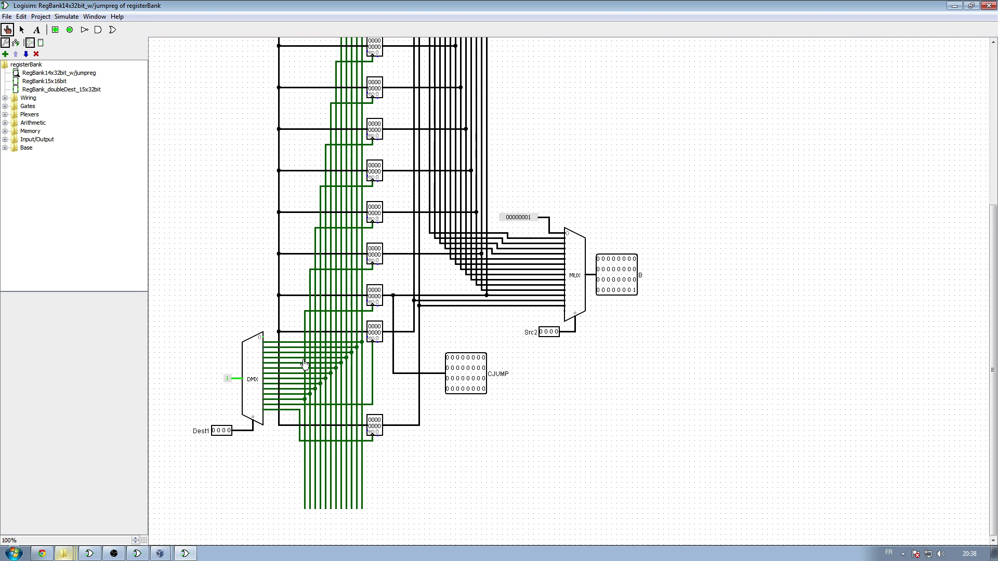
scroll(304, 362, "up", 4)
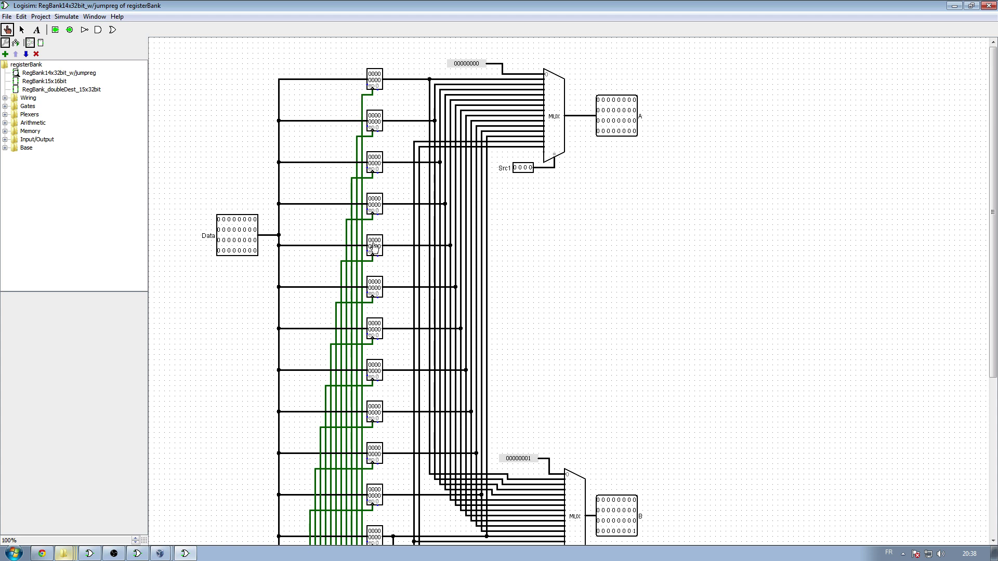
scroll(373, 247, "down", 10)
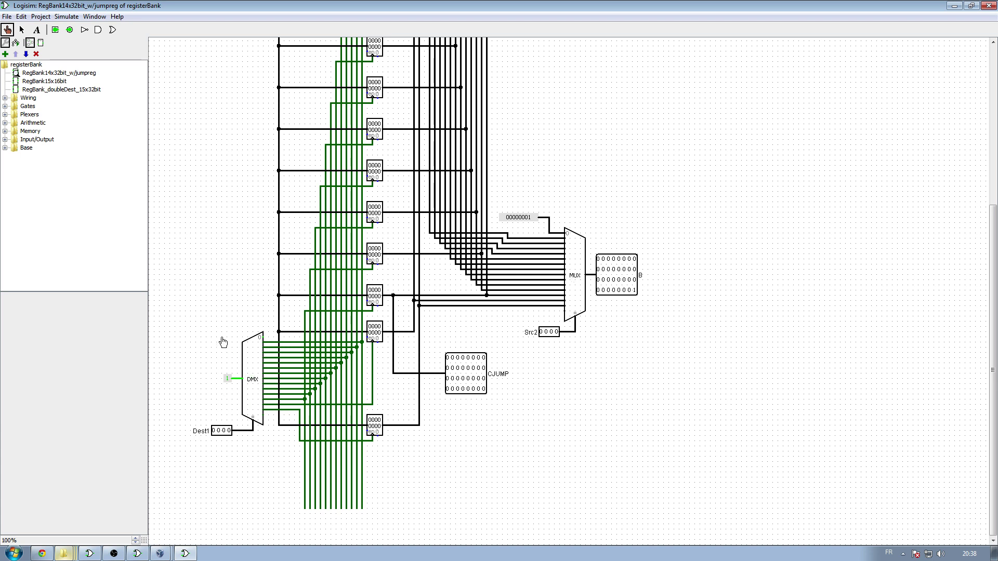
Inspect the data bits and trigger properties of the first registers in the RegBank14x32bit_w/jumpreg column
scroll(231, 338, "up", 9)
scroll(283, 331, "up", 1)
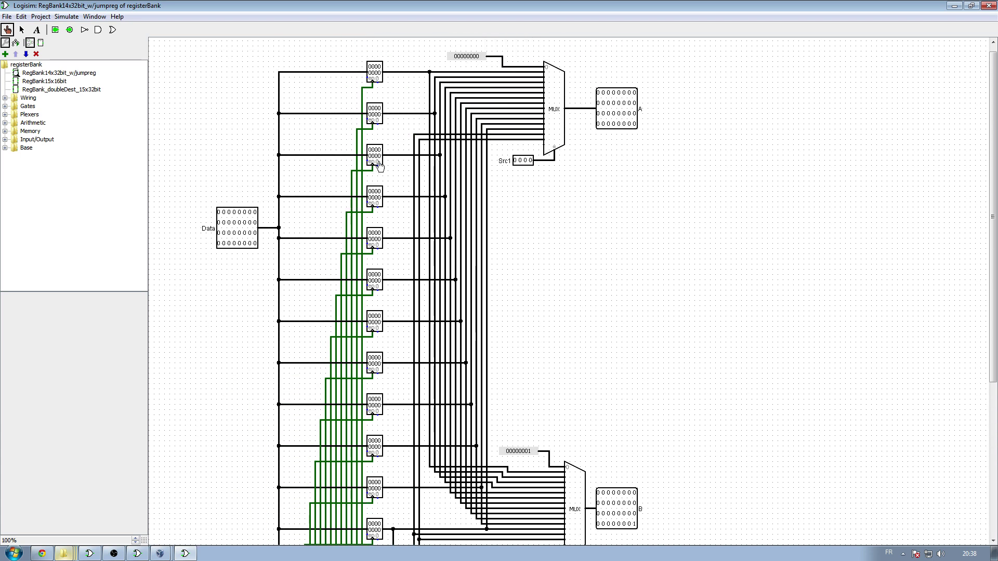
left_click(375, 71)
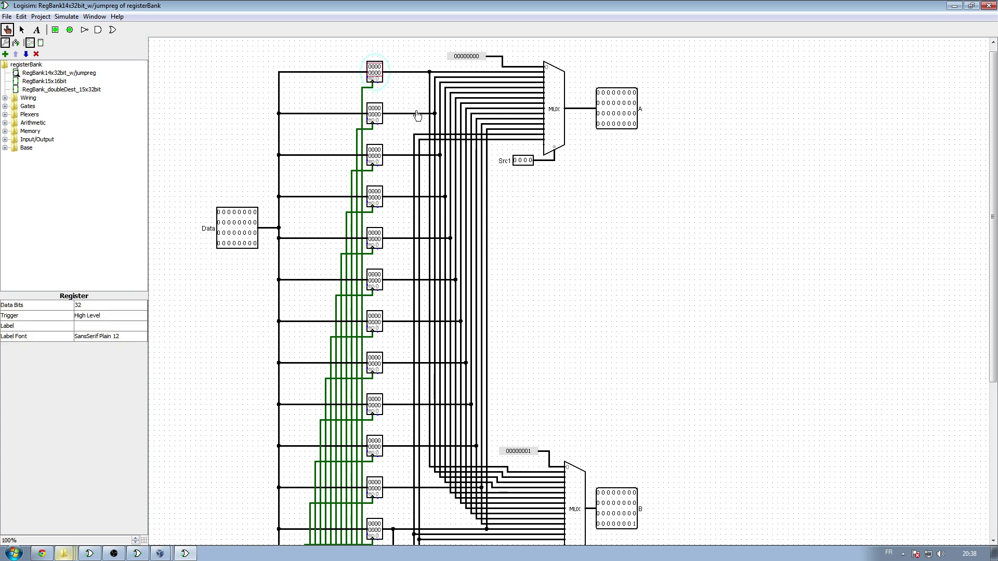
left_click(379, 112)
scroll(450, 239, "down", 3)
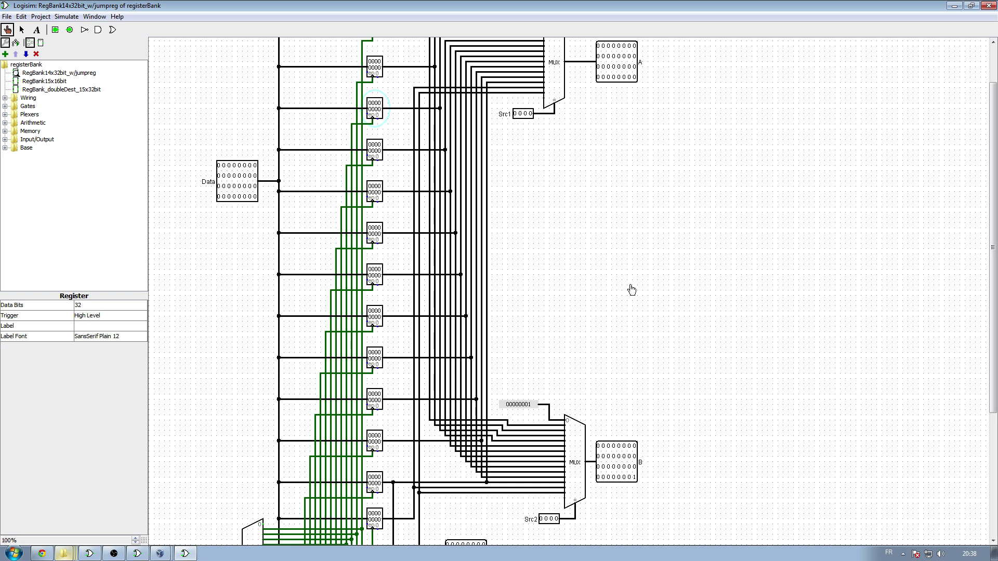
scroll(633, 291, "up", 3)
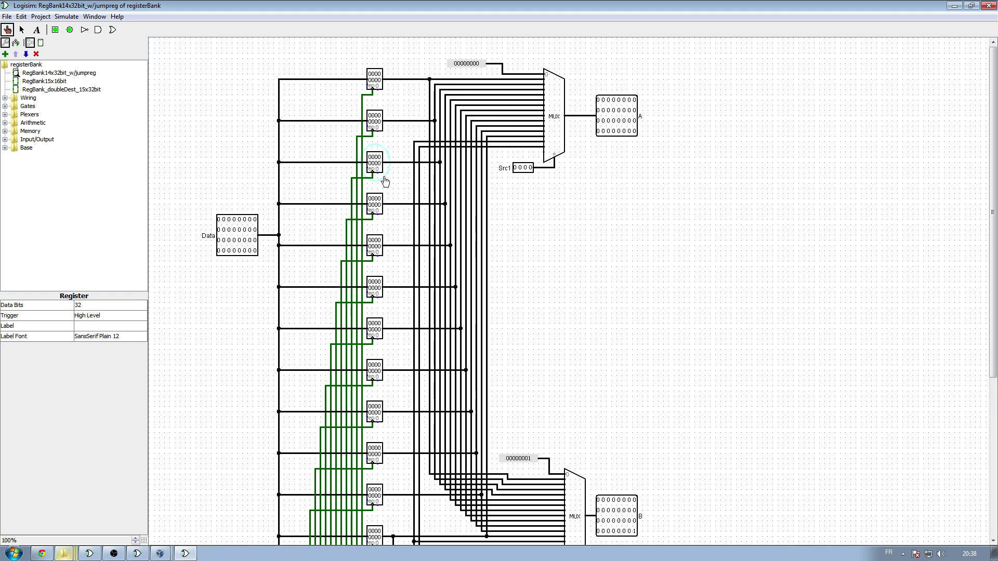
left_click(375, 79)
left_click(334, 379)
Examine the whole register column, comparing the A multiplexer end with the Dest1 demultiplexer and B multiplexer end
scroll(334, 382, "down", 2)
scroll(335, 389, "down", 11)
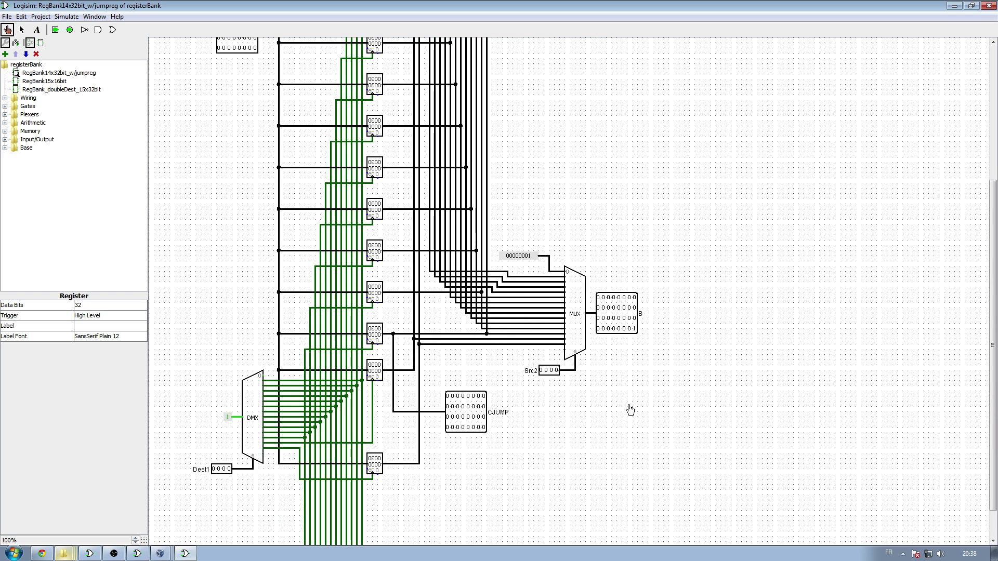
scroll(691, 346, "up", 13)
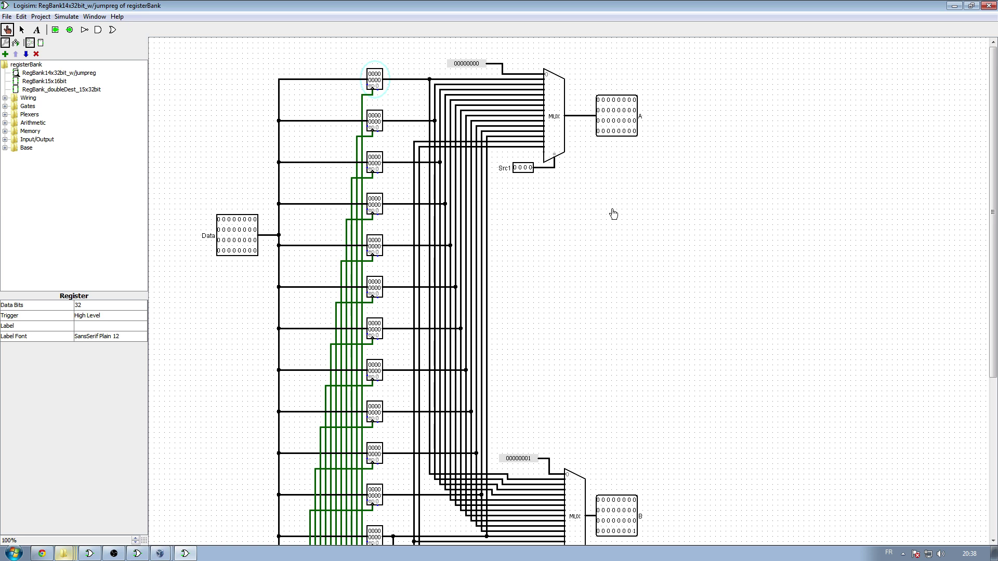
scroll(589, 362, "down", 13)
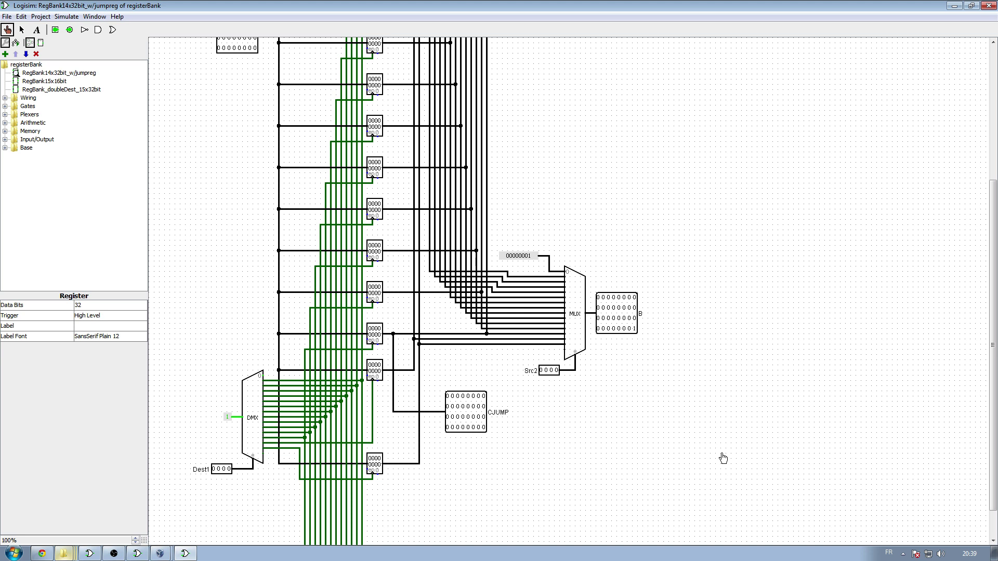
scroll(720, 453, "up", 10)
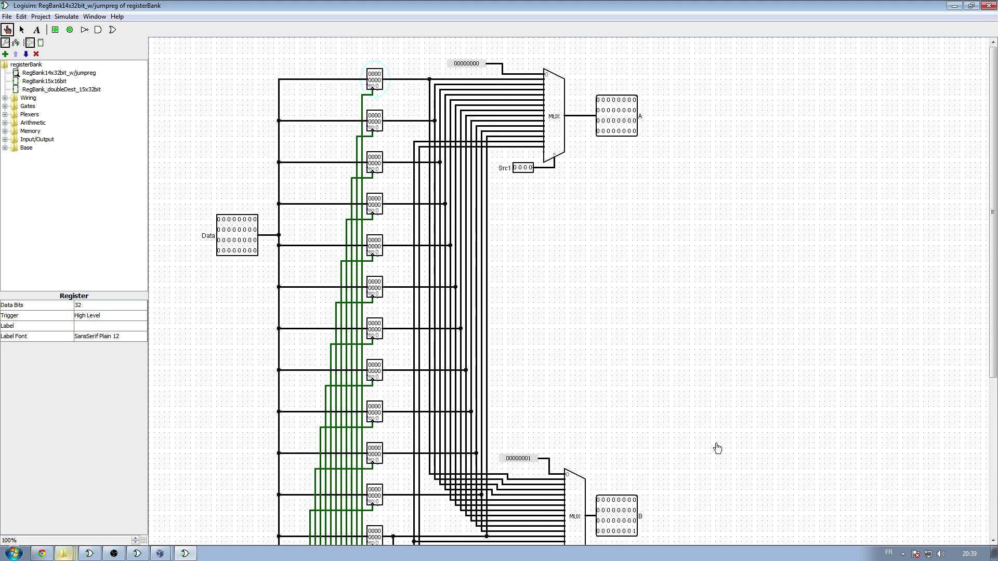
scroll(717, 448, "down", 13)
scroll(719, 443, "up", 12)
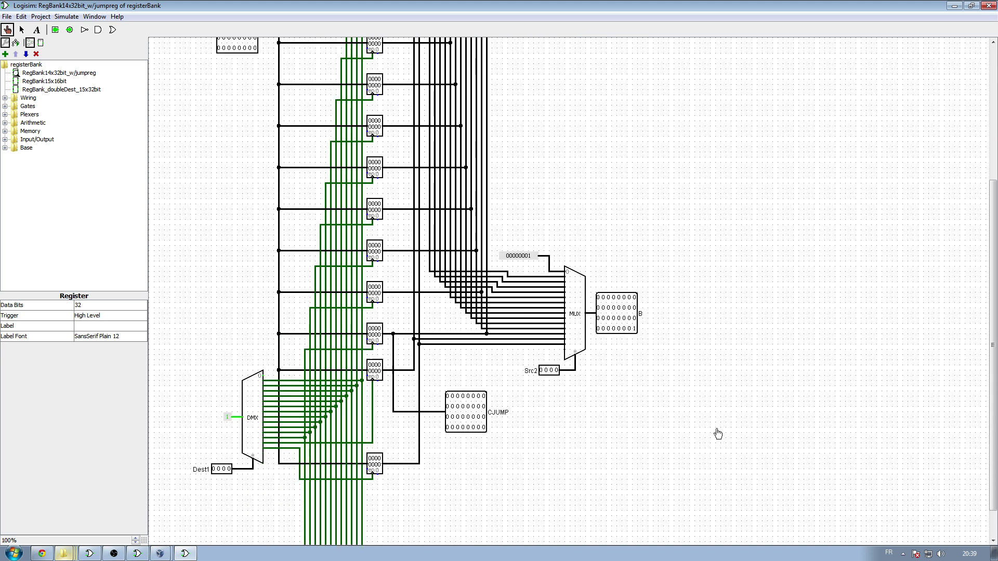
scroll(717, 436, "up", 2)
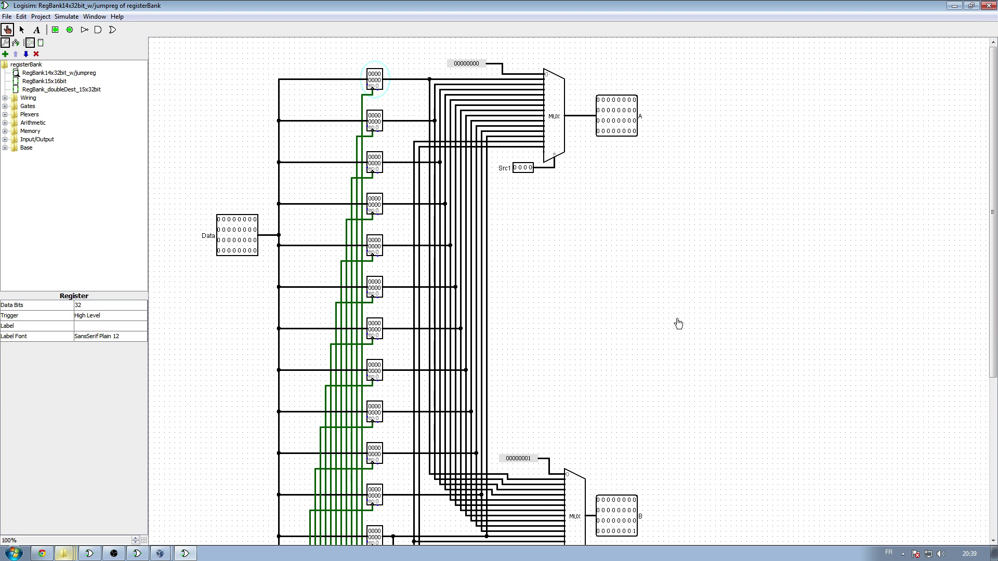
Probe the register wire that feeds both the CJUMP output and the B output multiplexer
scroll(678, 323, "down", 10)
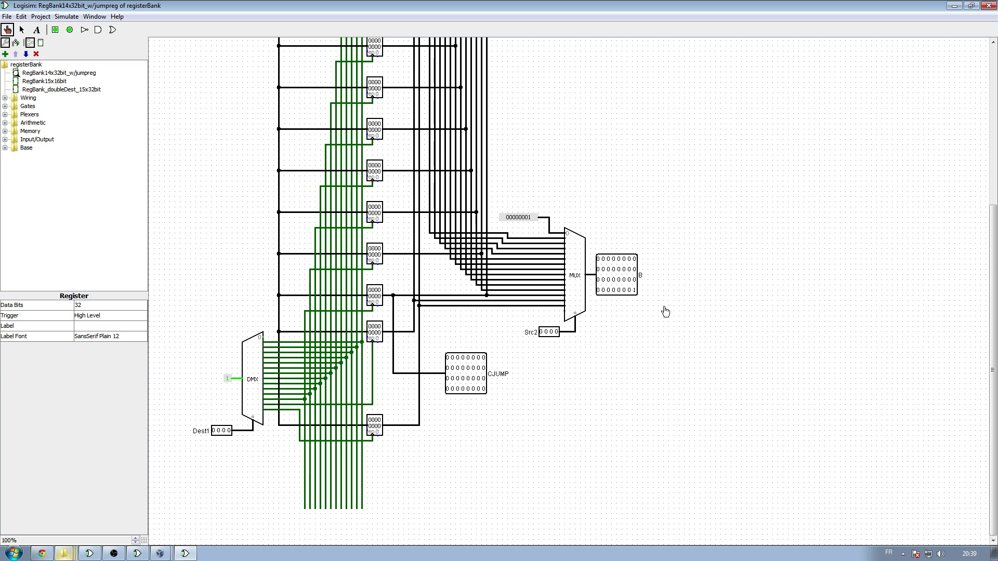
left_click(394, 353)
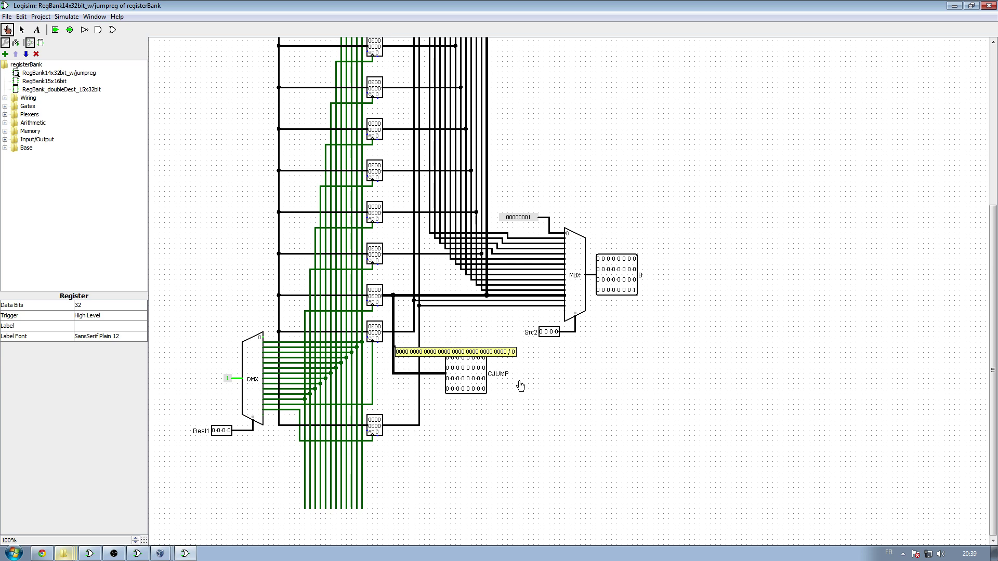
left_click(554, 412)
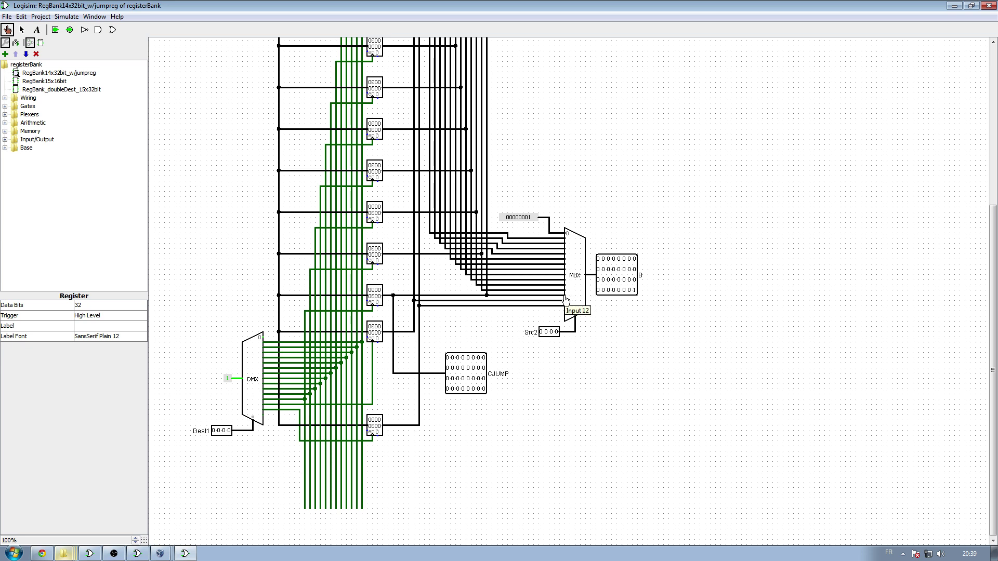
left_click(400, 295)
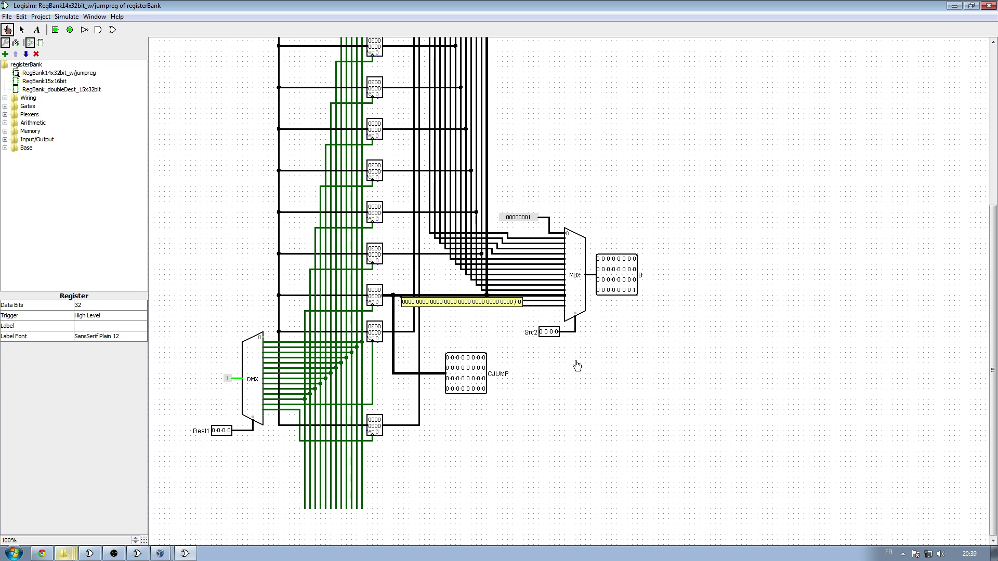
left_click(577, 366)
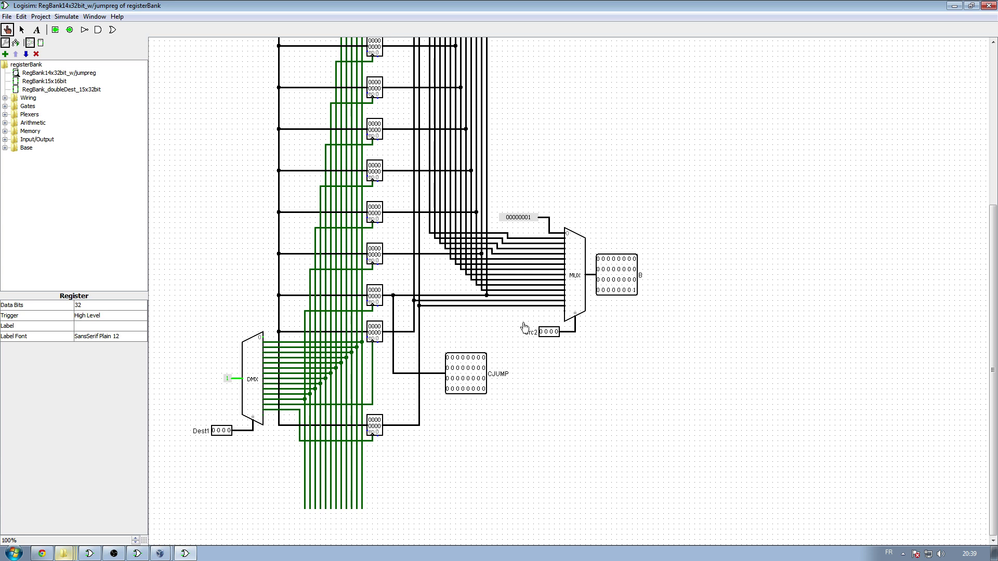
Review the overall register bank layout once more, from the Data input and Src1 multiplexer to the CJUMP output
scroll(433, 313, "up", 5)
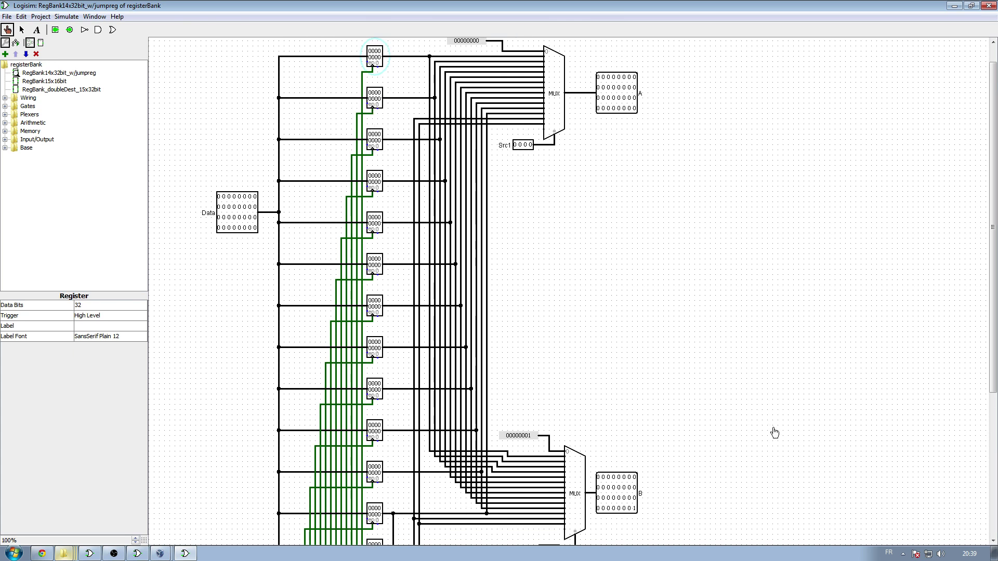
scroll(771, 433, "down", 2)
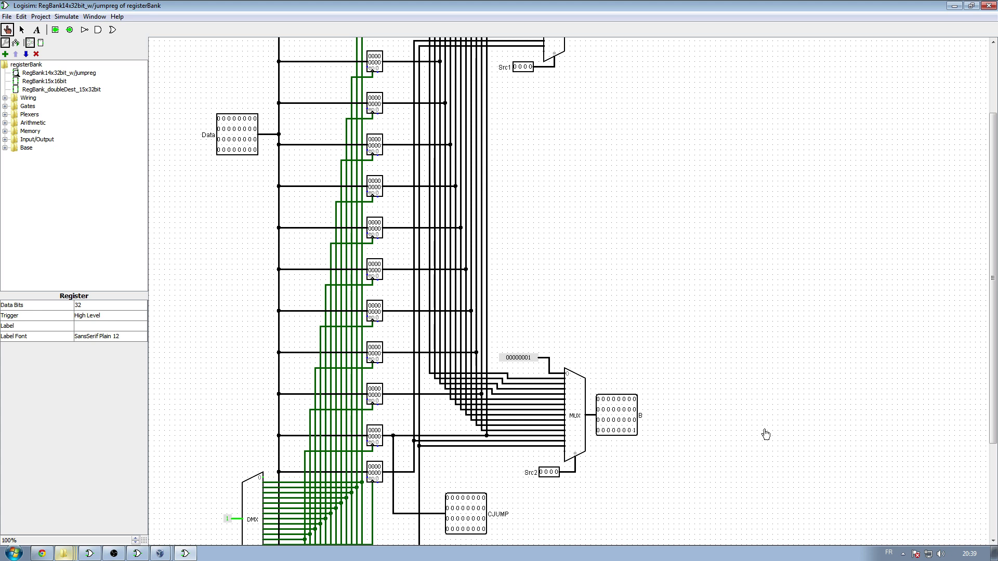
scroll(769, 432, "down", 2)
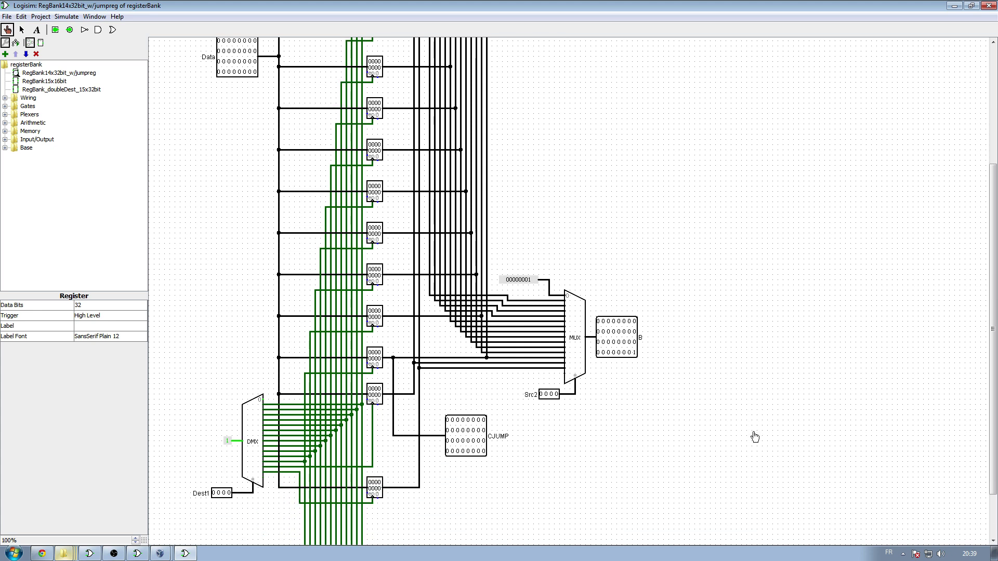
scroll(572, 468, "down", 2)
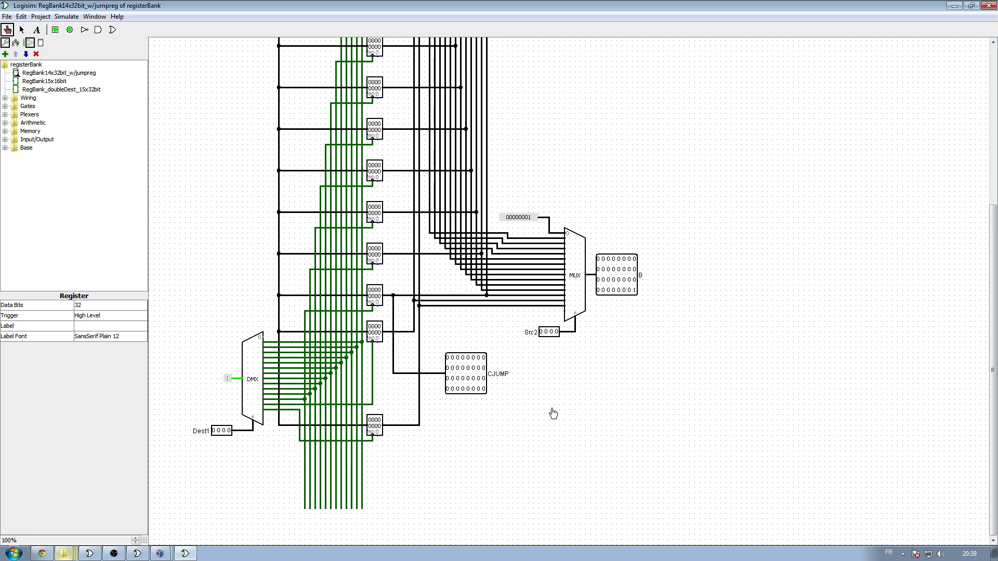
scroll(553, 414, "up", 4)
scroll(598, 324, "up", 1)
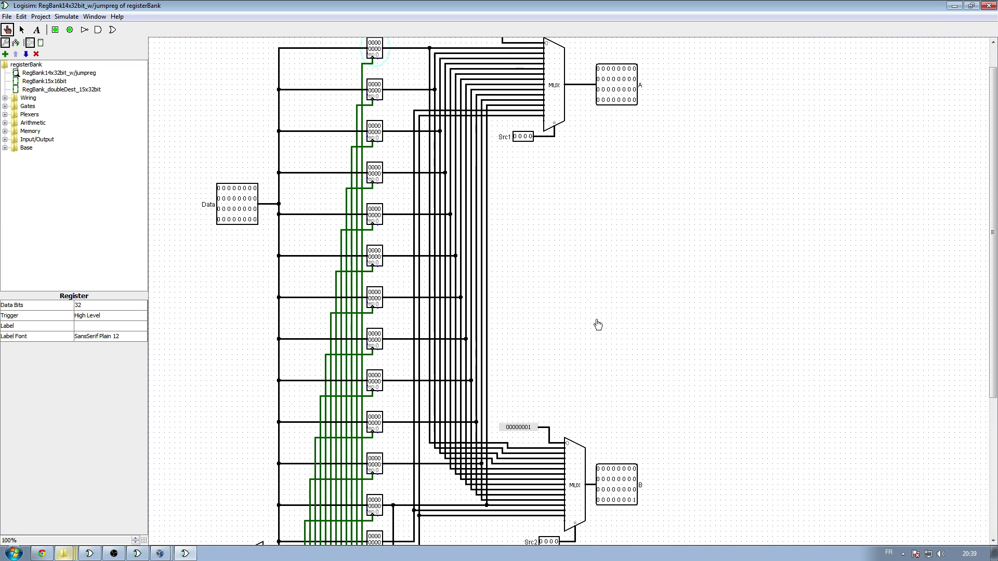
scroll(598, 324, "down", 3)
scroll(592, 305, "up", 4)
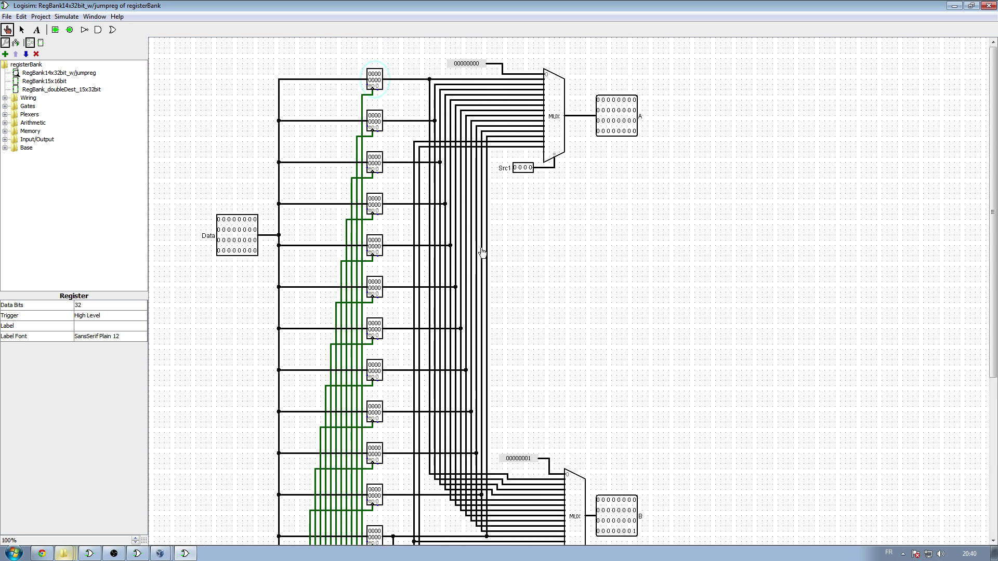
scroll(587, 239, "down", 2)
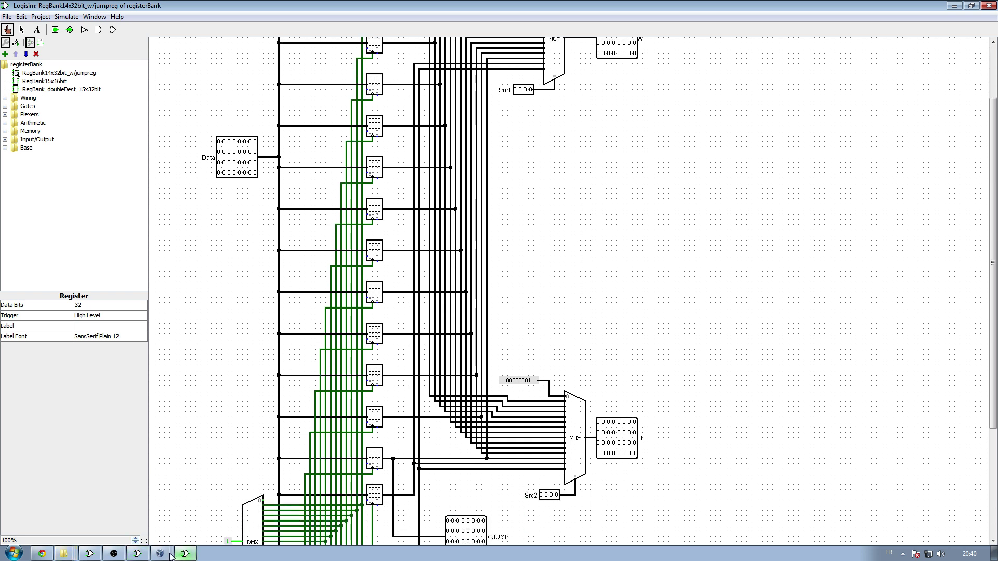
Close the registerBank reference circuit and create a new blank project from the main project's window
left_click(986, 7)
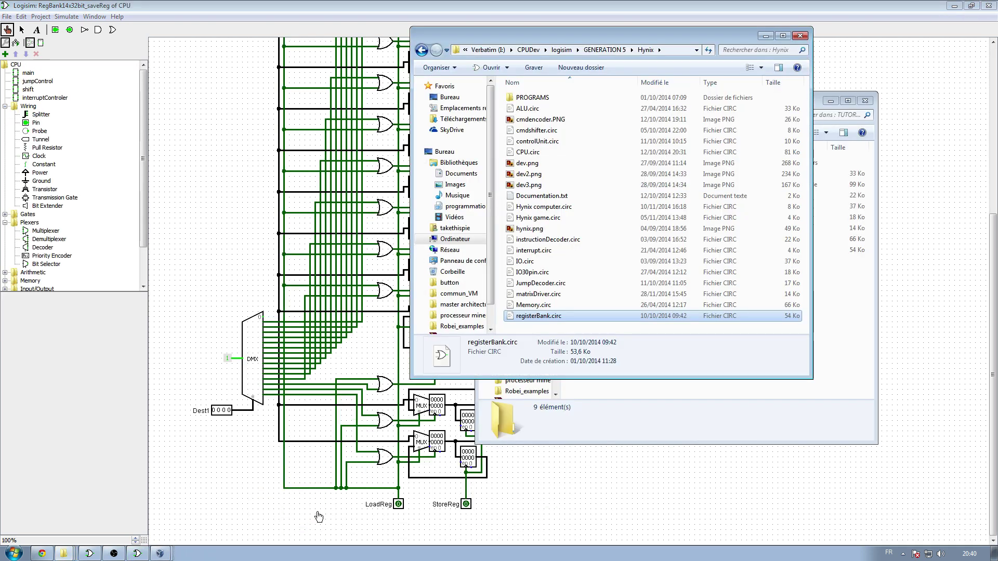
left_click(139, 553)
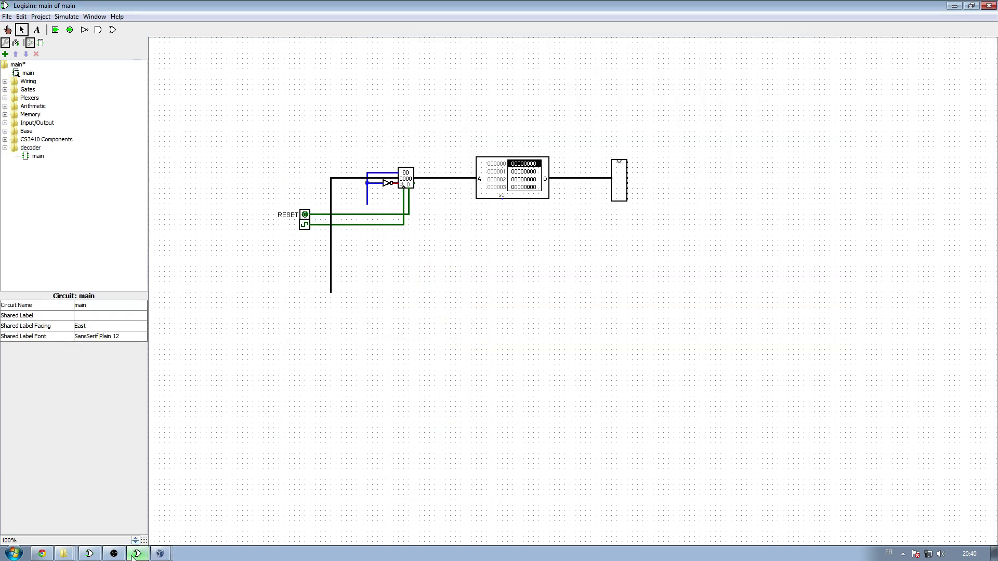
left_click(7, 16)
left_click(24, 30)
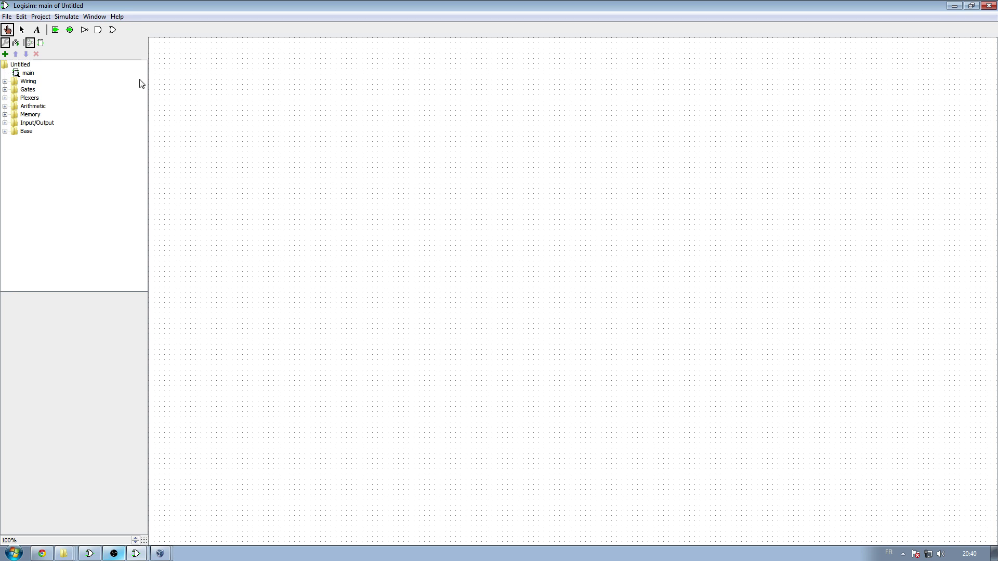
Save the new project as registerFile in the 16BIT folder
left_click(7, 16)
left_click(29, 91)
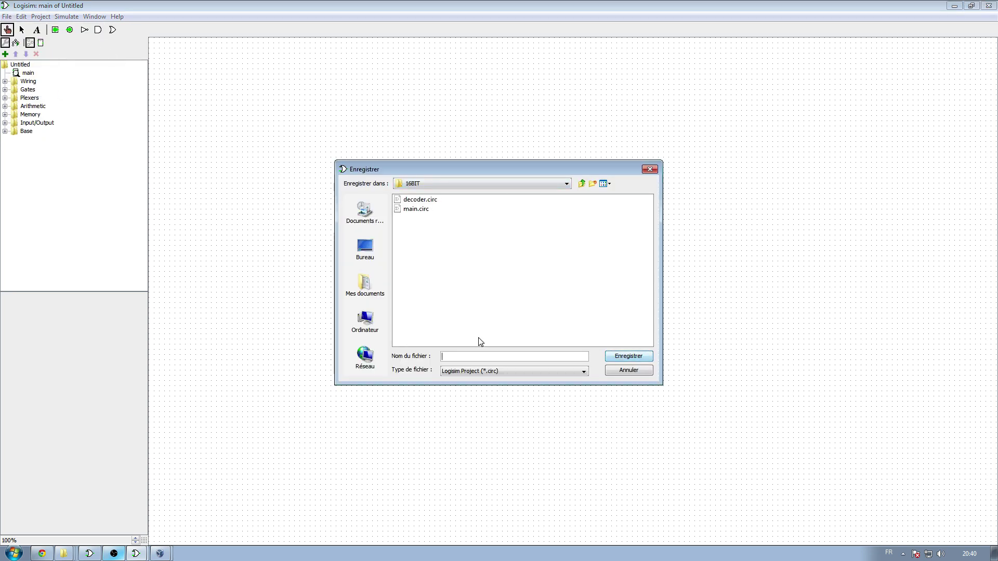
type("register")
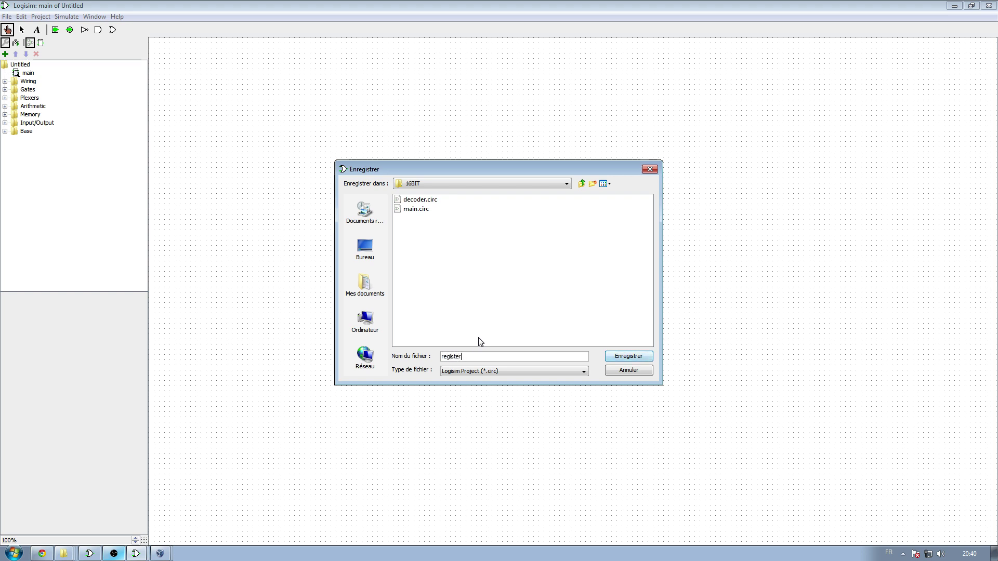
type("File")
key("Return")
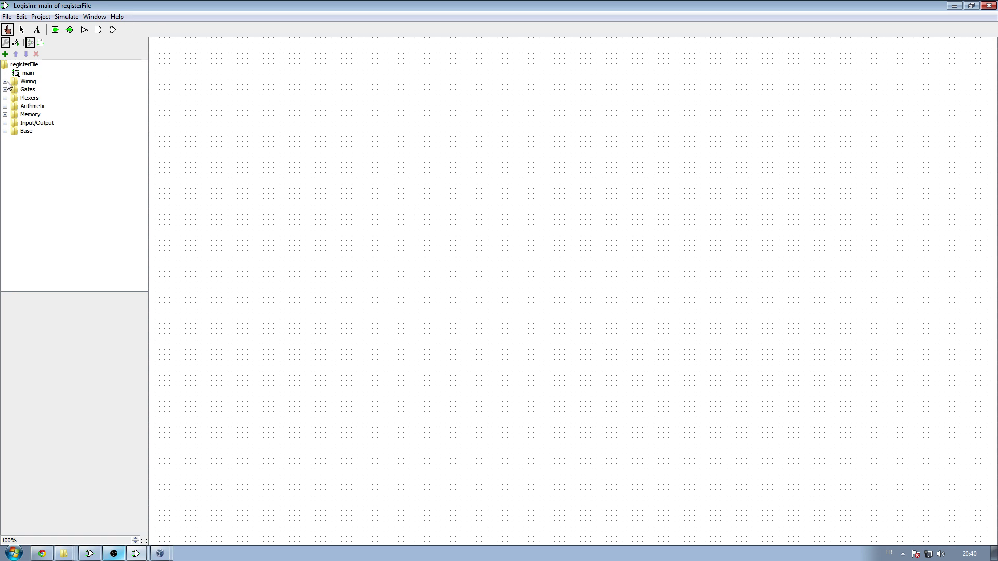
Place an input pin in the main circuit and label it RegIn
left_click(55, 30)
left_click(307, 267)
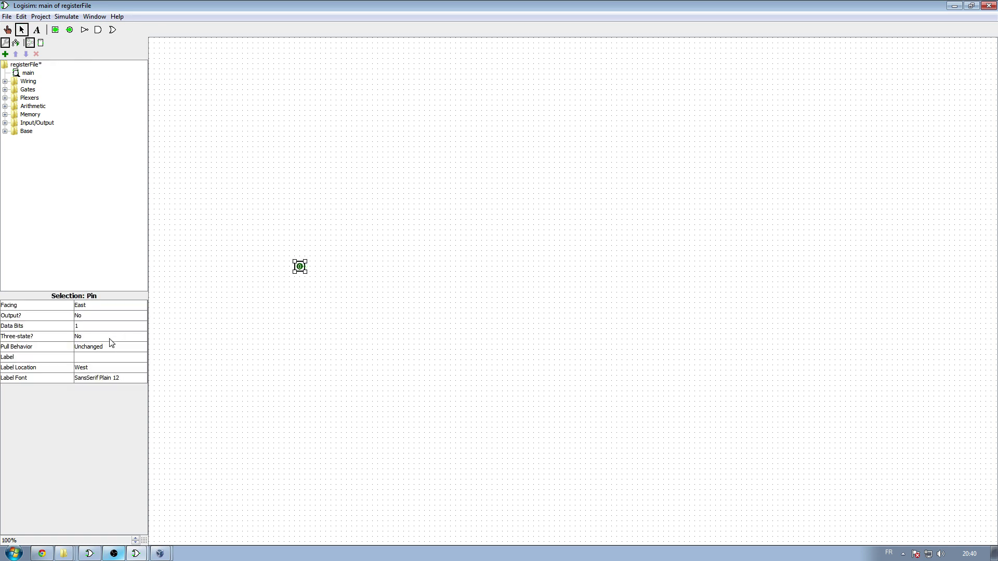
left_click(102, 357)
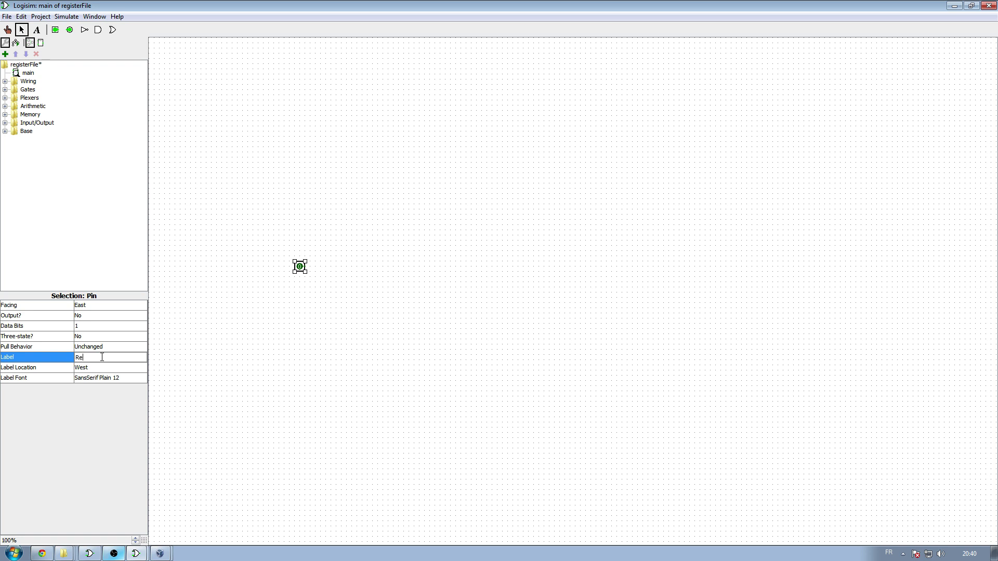
key("Return")
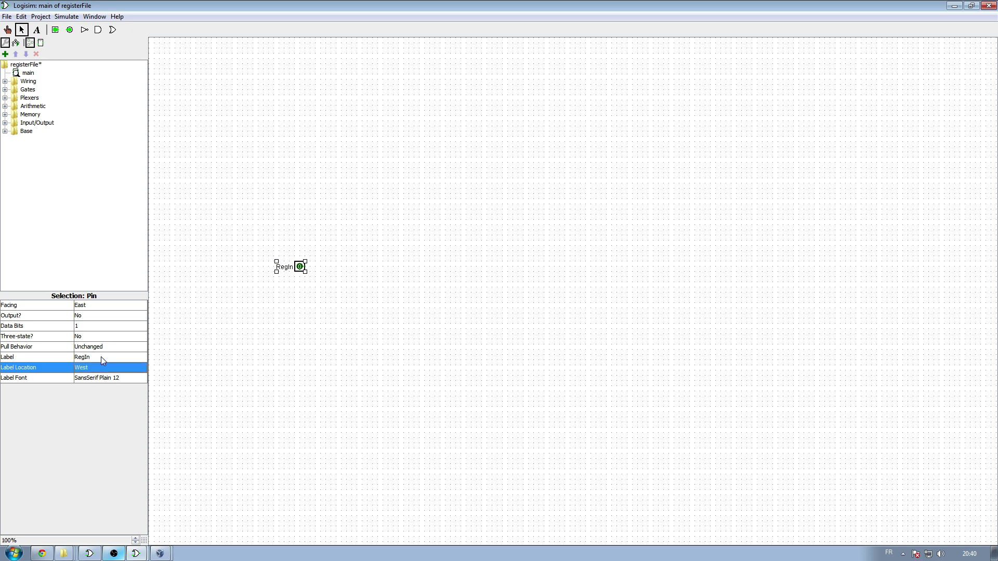
Set the RegIn pin's data bits to 16 and shift the pin slightly up and to the left
left_click(107, 328)
scroll(107, 359, "down", 4)
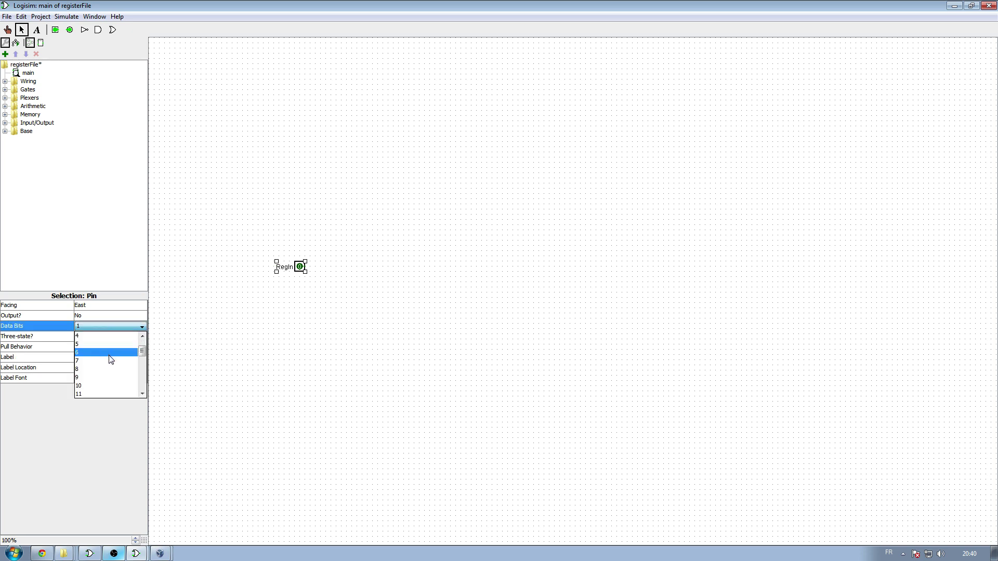
left_click(104, 361)
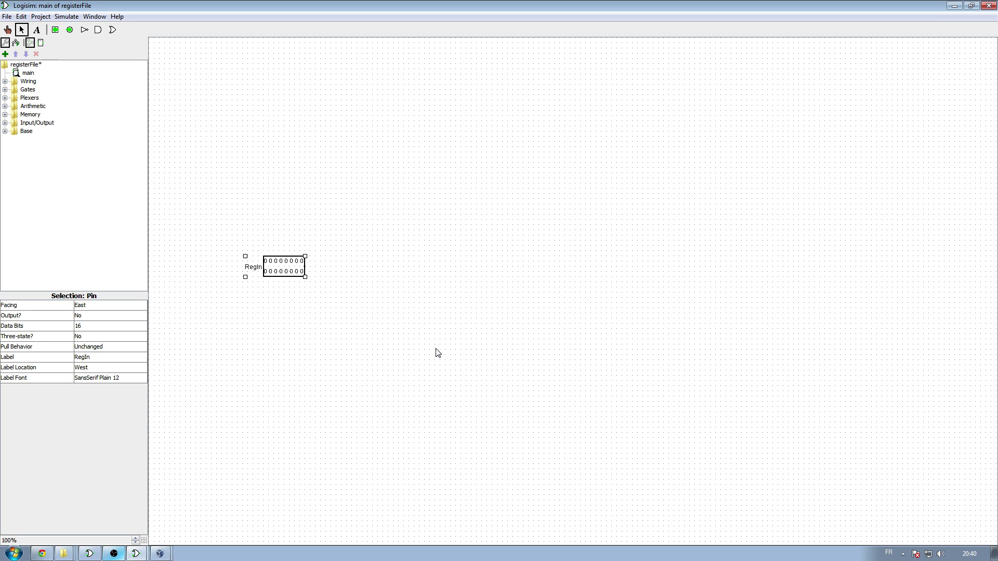
left_click_drag(287, 266, 282, 255)
left_click(328, 353)
left_click(5, 81)
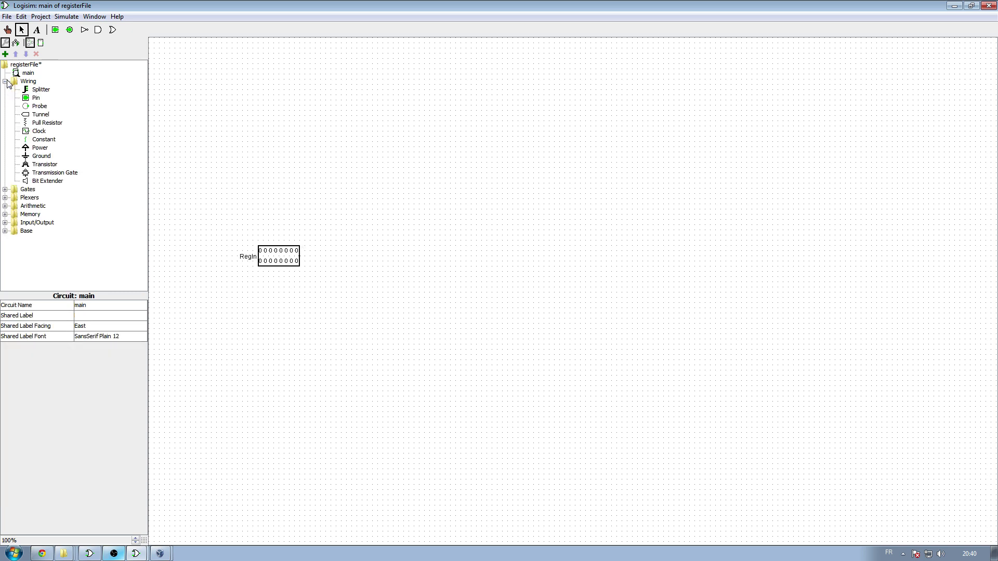
left_click(5, 81)
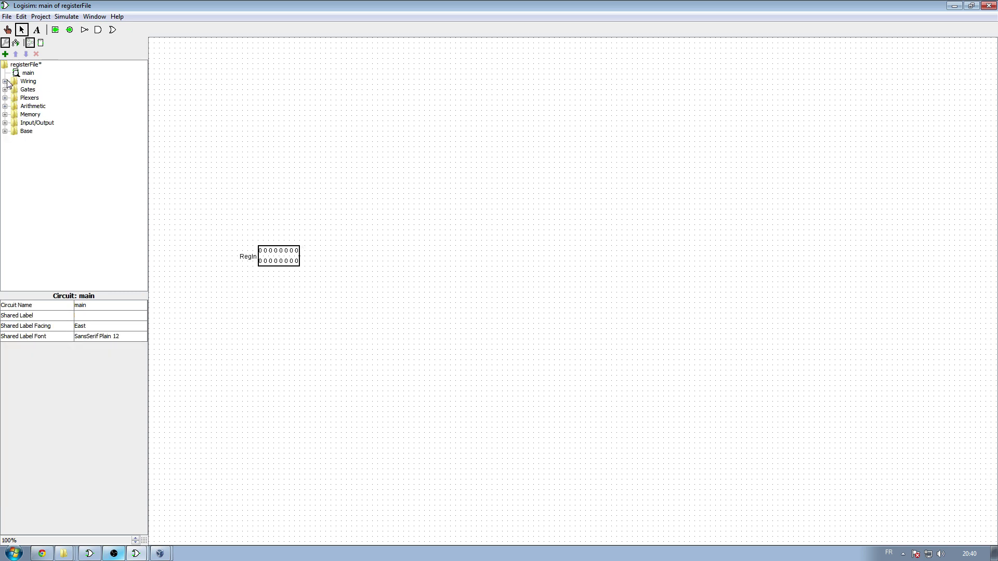
Place a Register component in the main circuit, above and to the right of the RegIn pin
left_click(6, 115)
left_click(43, 156)
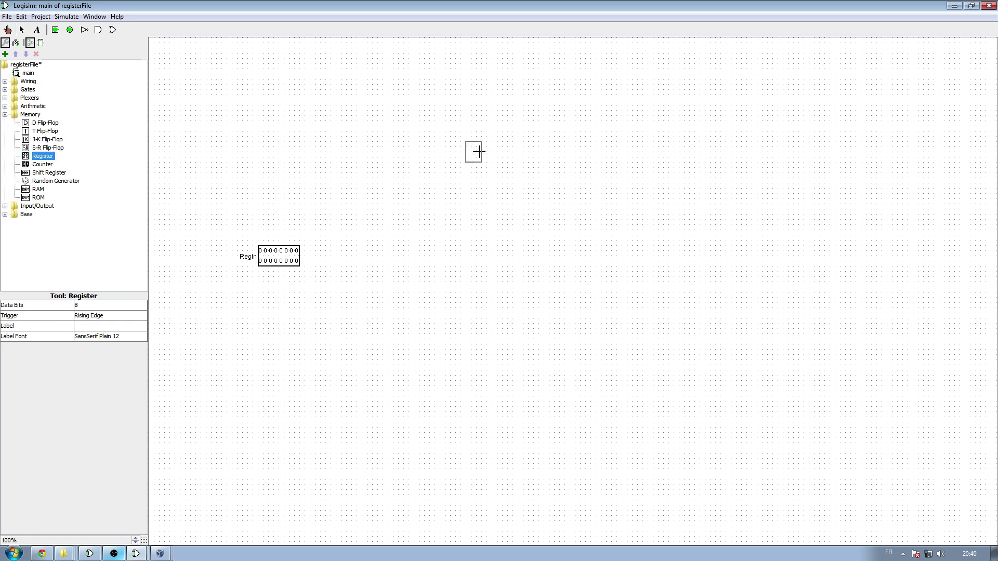
left_click(460, 157)
left_click_drag(457, 157, 456, 172)
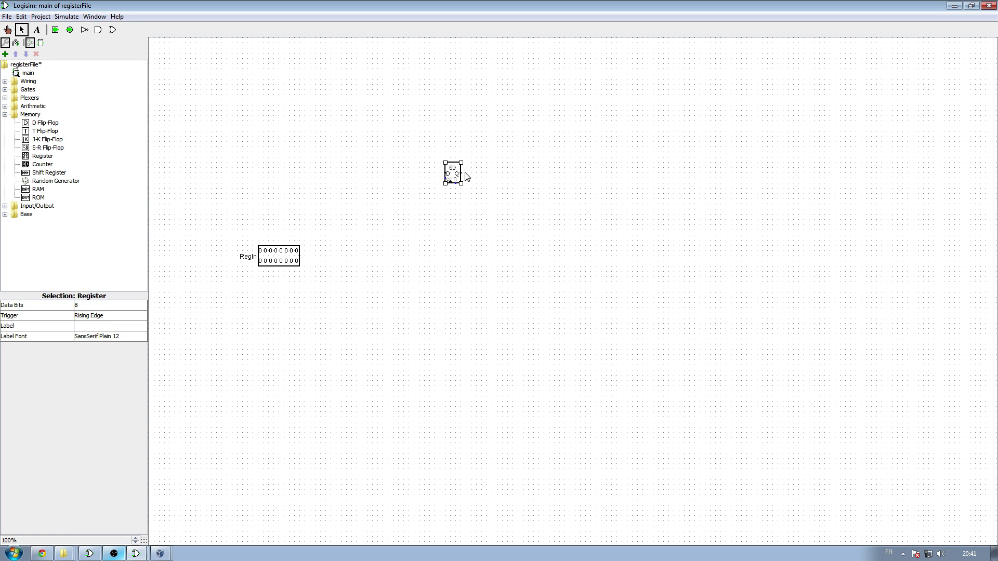
Set the register's data bits to 16 and its trigger to High Level
left_click(94, 309)
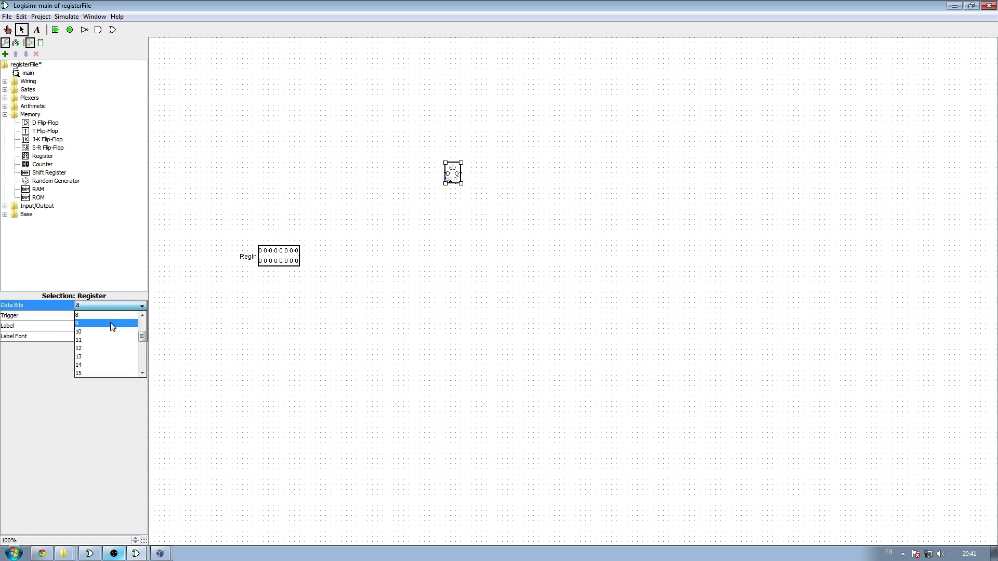
scroll(110, 347, "down", 1)
left_click(99, 349)
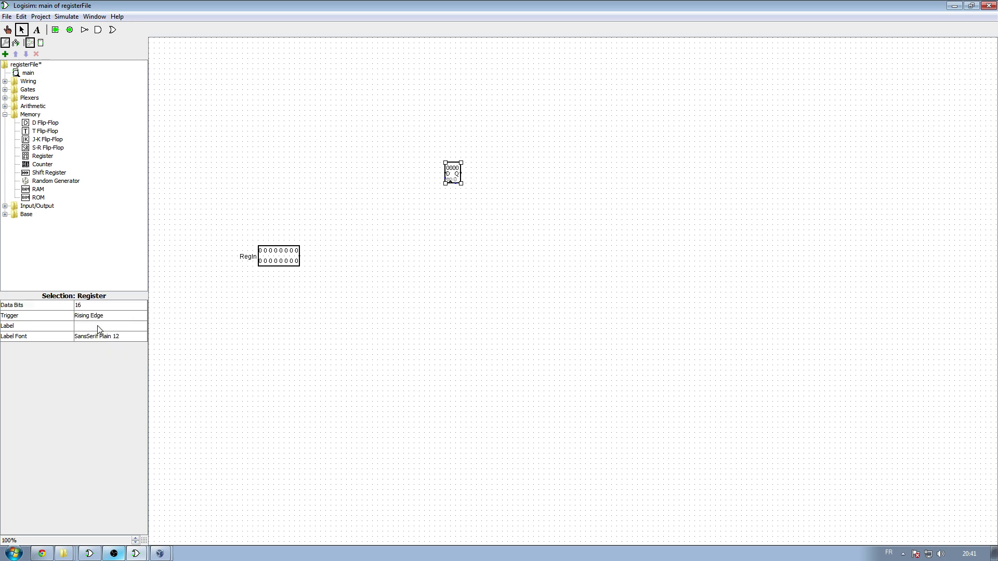
left_click(99, 316)
left_click(98, 343)
Duplicate the configured register downward to form an evenly spaced vertical column of four registers
left_click(428, 140)
left_click_drag(428, 140, 456, 229)
key("ctrl+d")
left_click(437, 166)
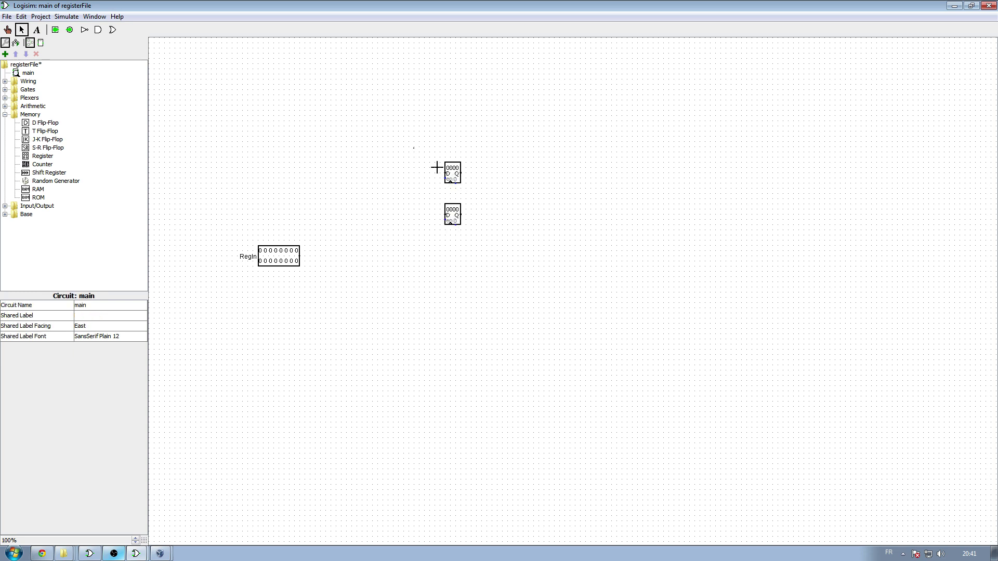
left_click_drag(413, 147, 480, 276)
key("ctrl+d")
left_click_drag(453, 172, 451, 249)
Duplicate the column of four registers downward, doubling it to eight and again to sixteen with the same spacing
left_click_drag(402, 163, 520, 373)
left_click_drag(407, 141, 522, 373)
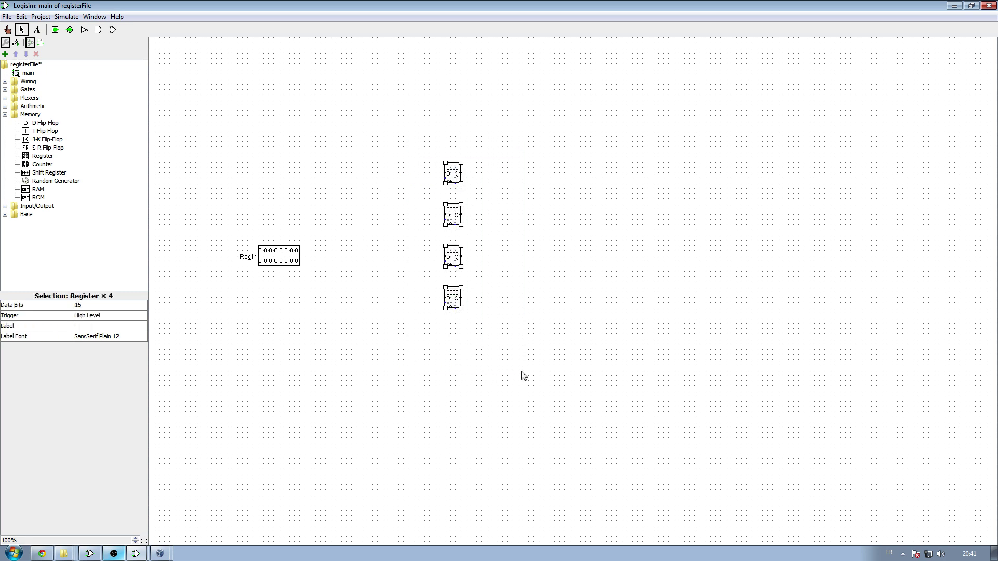
key("ctrl+d")
left_click_drag(456, 182, 453, 341)
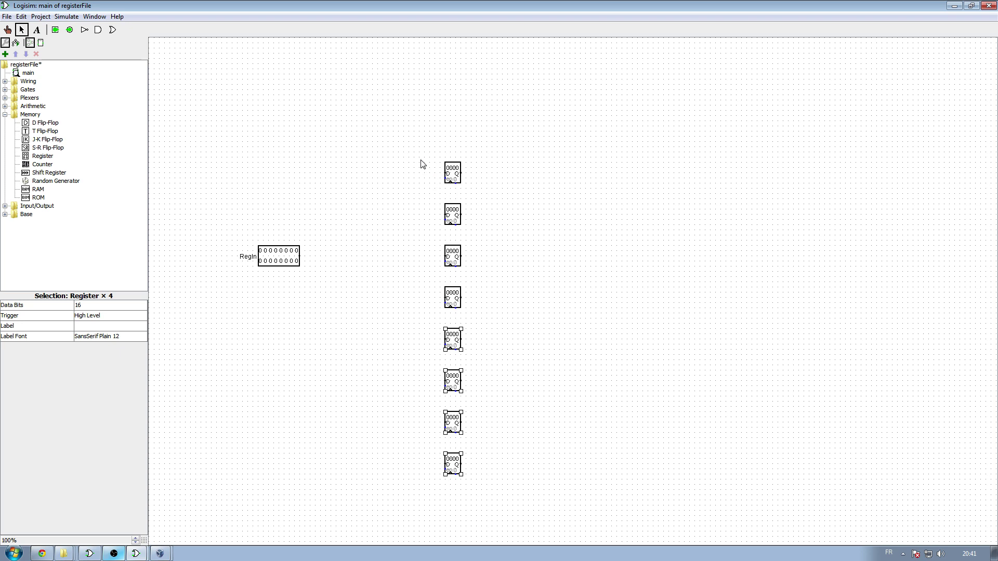
left_click_drag(419, 159, 526, 504)
key("ctrl+d")
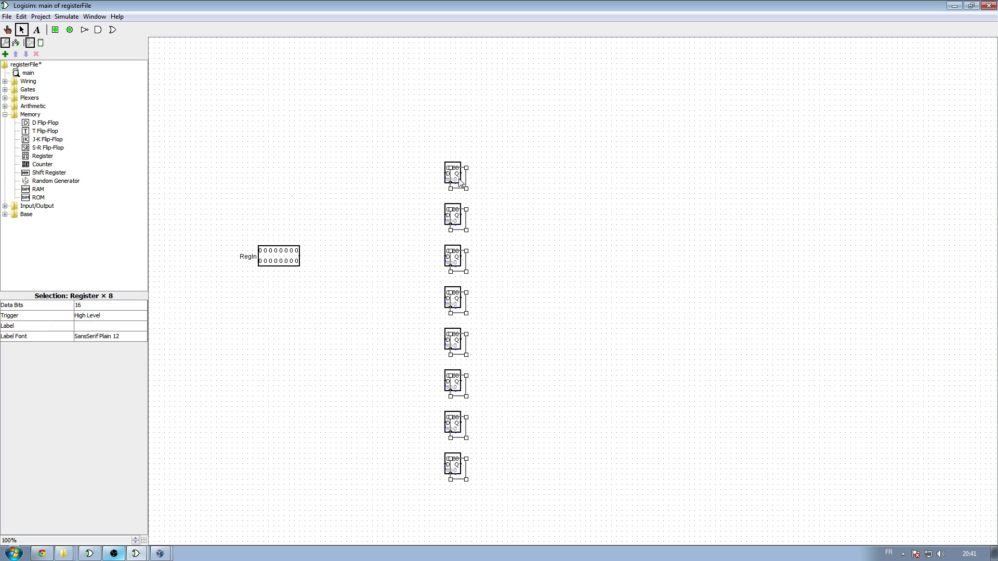
left_click_drag(458, 178, 454, 514)
Delete the lowest register in the column
scroll(554, 454, "down", 5)
left_click(512, 472)
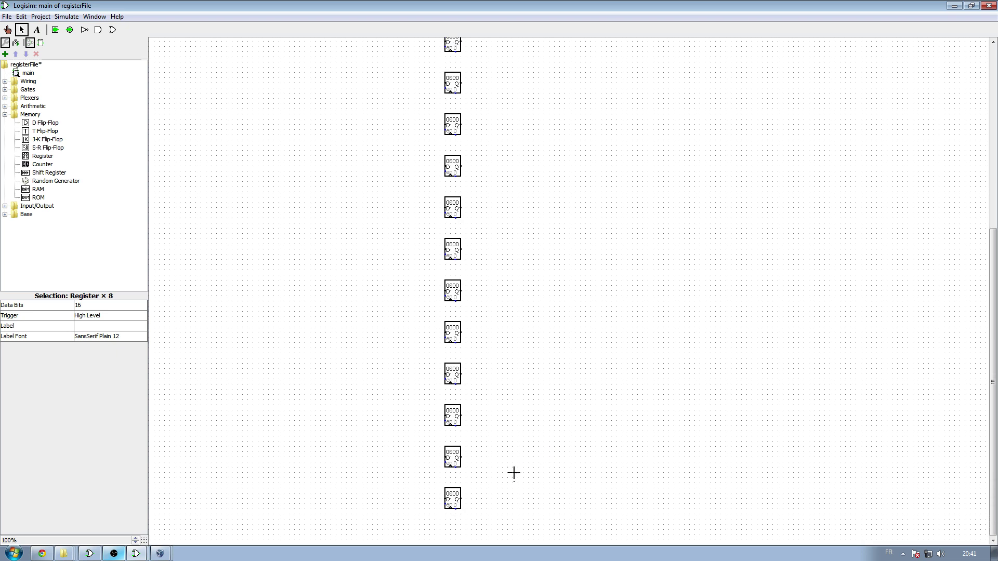
left_click(450, 497)
key("Delete")
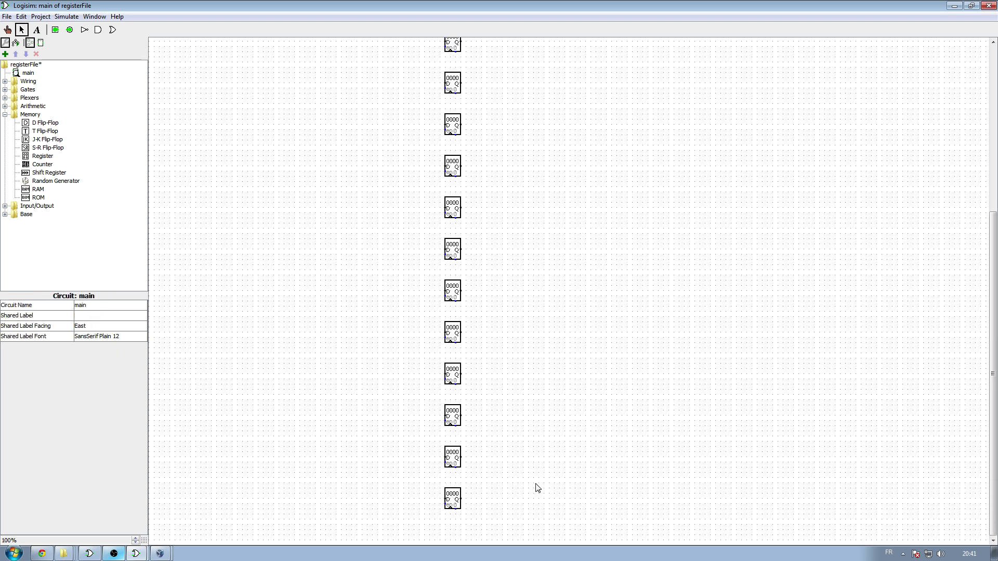
Count the registers in the column group by group, from the uppermost to the lowest
scroll(467, 493, "up", 5)
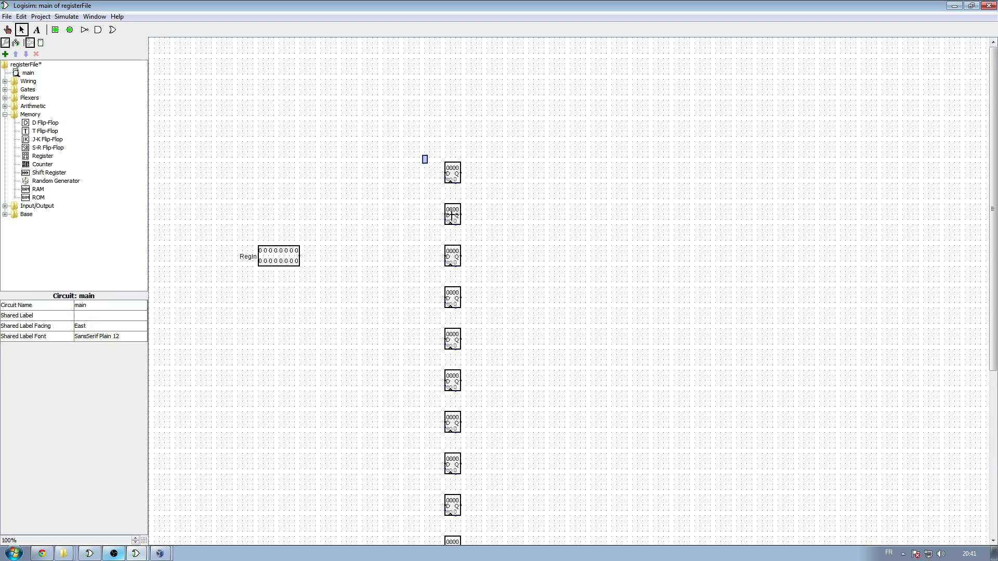
left_click_drag(432, 275, 477, 401)
scroll(501, 379, "down", 2)
left_click_drag(435, 312, 477, 423)
scroll(498, 376, "down", 3)
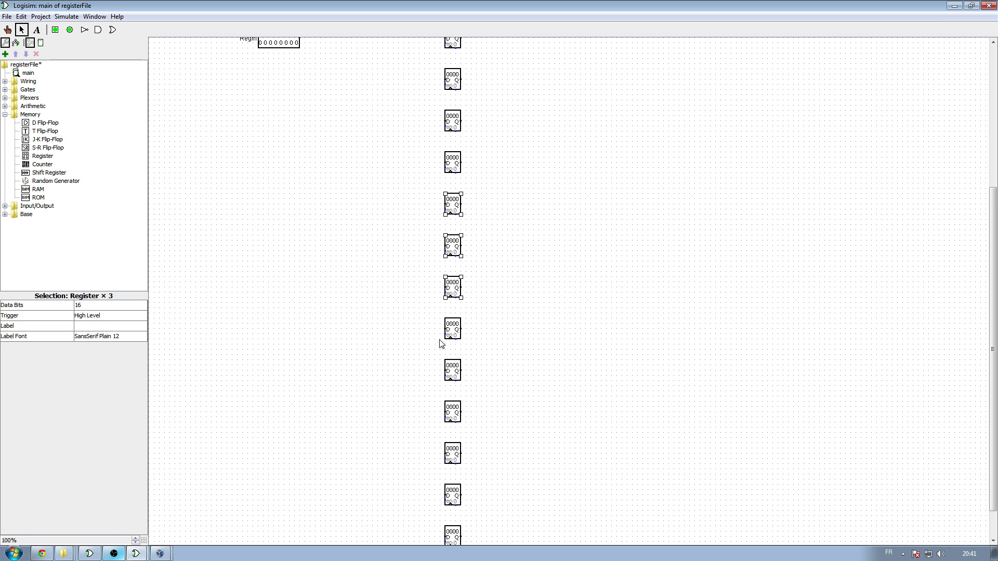
left_click_drag(433, 320, 489, 439)
scroll(513, 431, "down", 1)
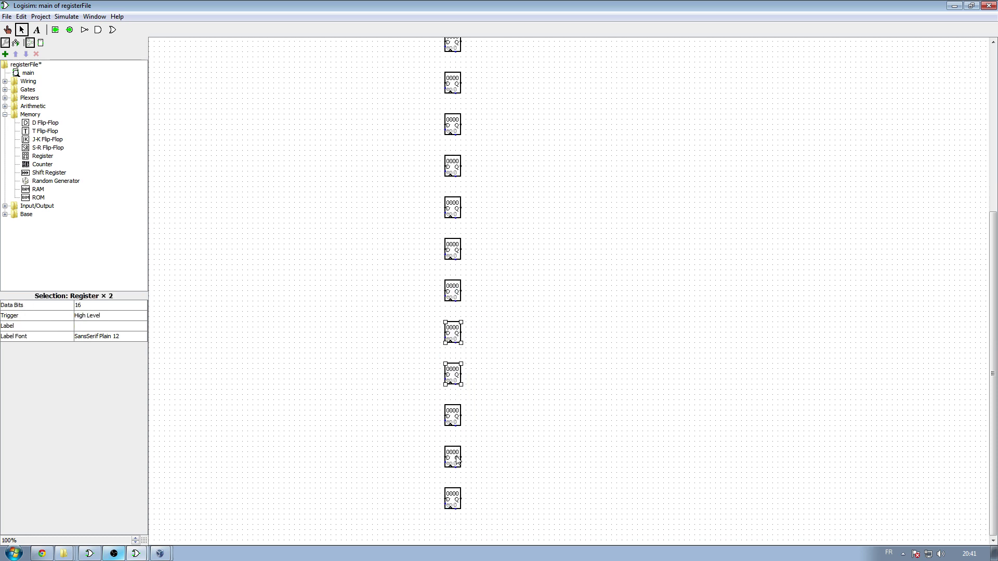
scroll(519, 403, "up", 8)
left_click(549, 252)
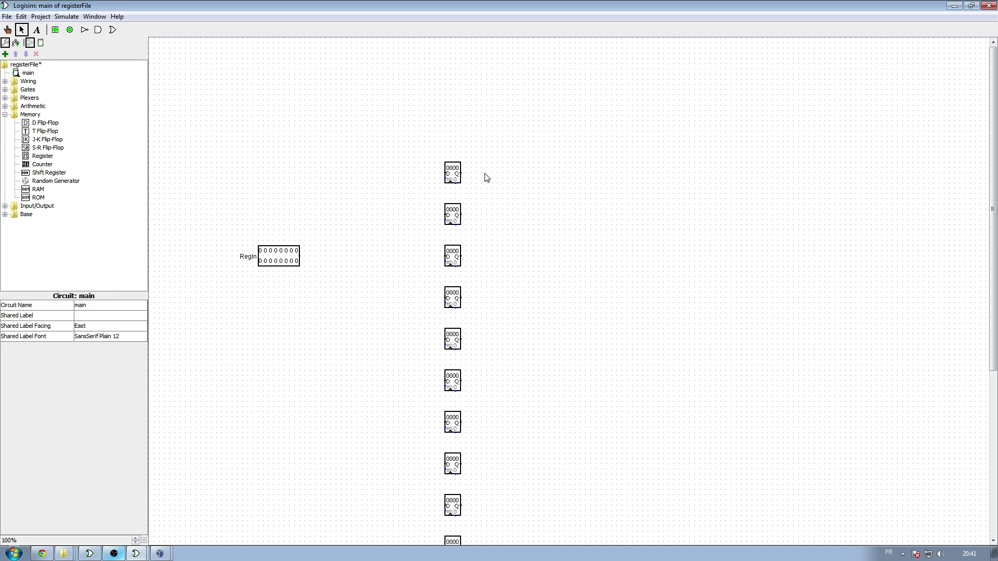
Wire the RegIn pin to the data inputs of the three uppermost registers through a shared vertical bus
left_click_drag(301, 257, 445, 172)
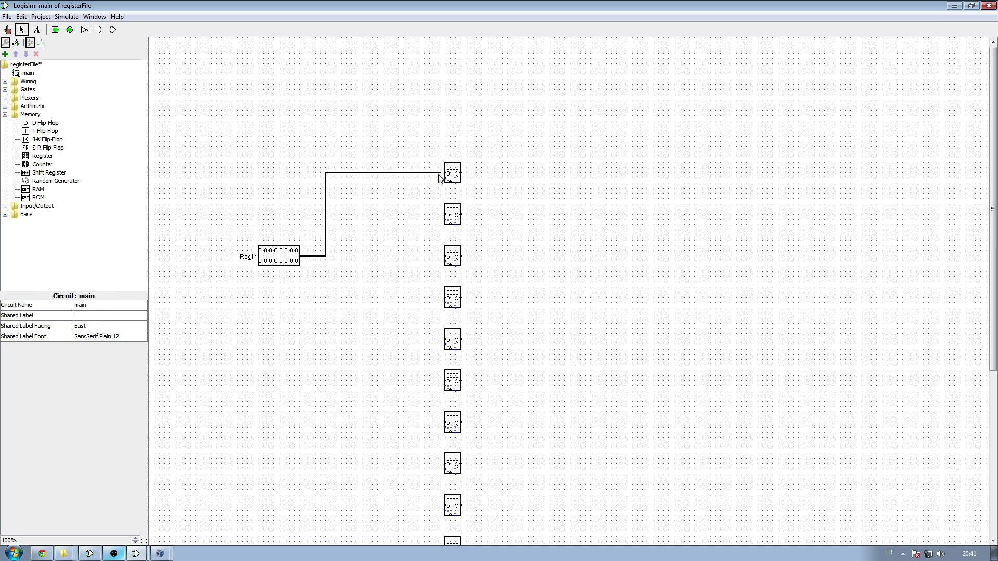
left_click_drag(446, 214, 326, 215)
left_click_drag(327, 255, 446, 256)
Extend the vertical RegIn bus down the column and connect it to the lowest register's data input
scroll(343, 267, "down", 4)
scroll(325, 46, "down", 1)
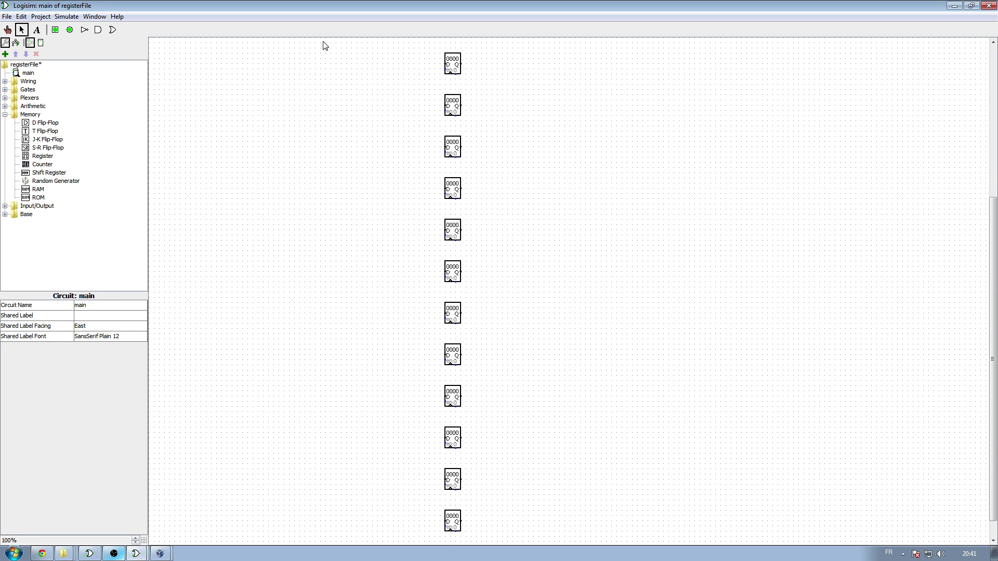
scroll(327, 51, "up", 1)
left_click_drag(326, 42, 443, 501)
scroll(414, 464, "down", 1)
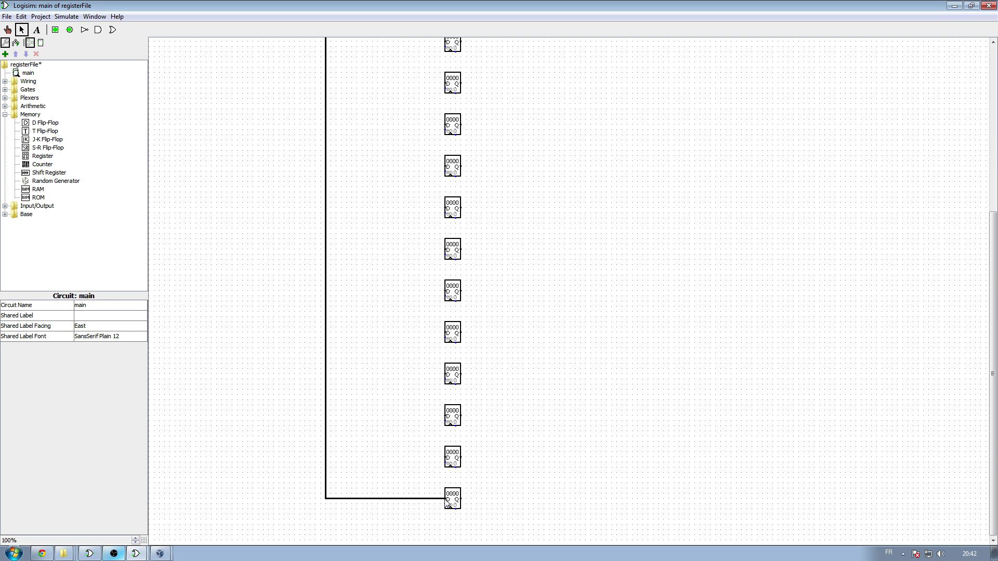
Wire the data inputs of the four registers directly above the lowest one to the vertical RegIn bus
left_click_drag(446, 459, 326, 457)
left_click(447, 419)
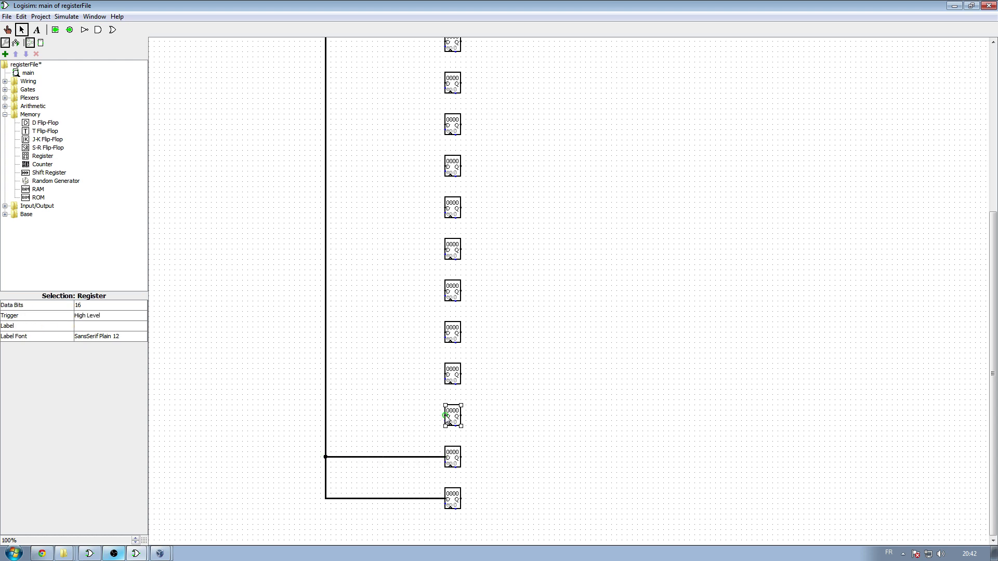
left_click(326, 419)
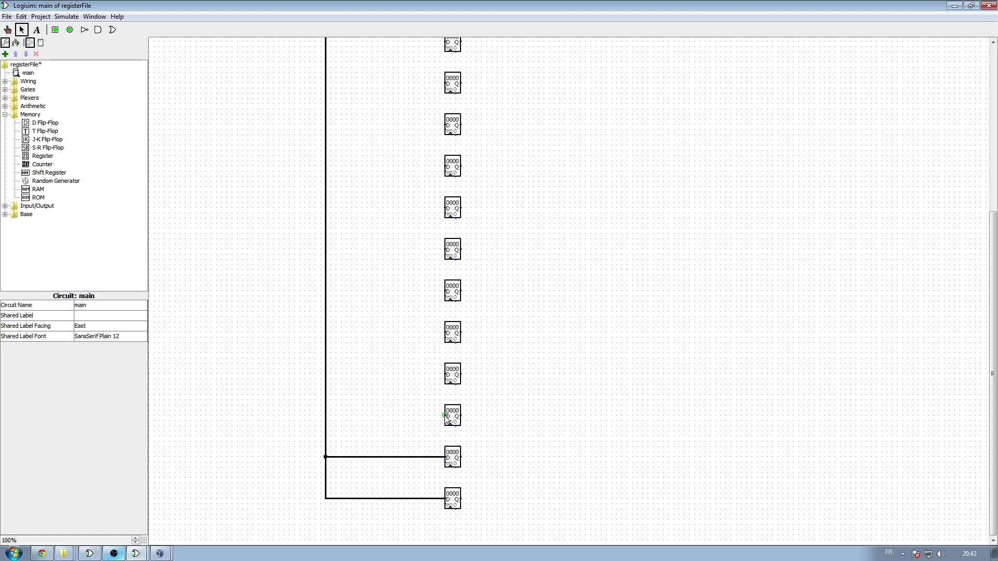
left_click_drag(446, 415, 325, 416)
left_click_drag(446, 376, 326, 374)
scroll(327, 379, "up", 3)
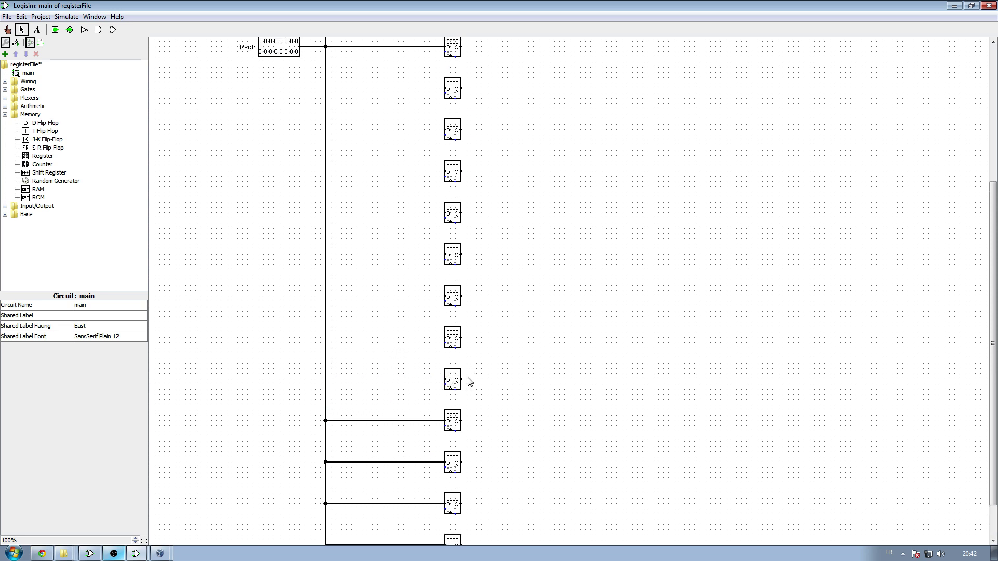
left_click_drag(445, 378, 326, 379)
Wire the data inputs of the seven remaining unconnected registers in the middle of the column to the RegIn bus
scroll(454, 373, "up", 3)
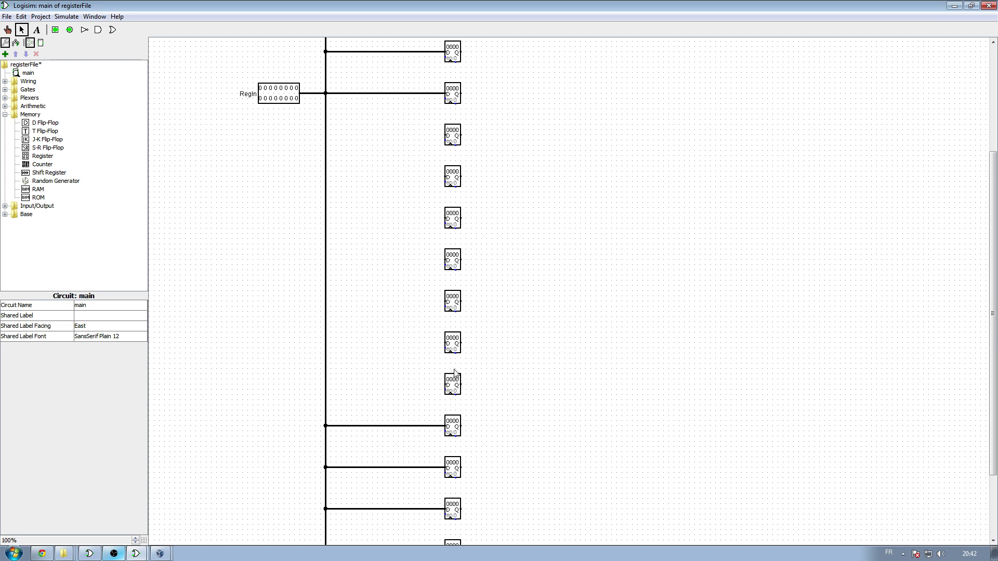
left_click_drag(444, 385, 326, 384)
left_click_drag(446, 344, 326, 342)
scroll(329, 341, "up", 2)
left_click_drag(445, 333, 329, 336)
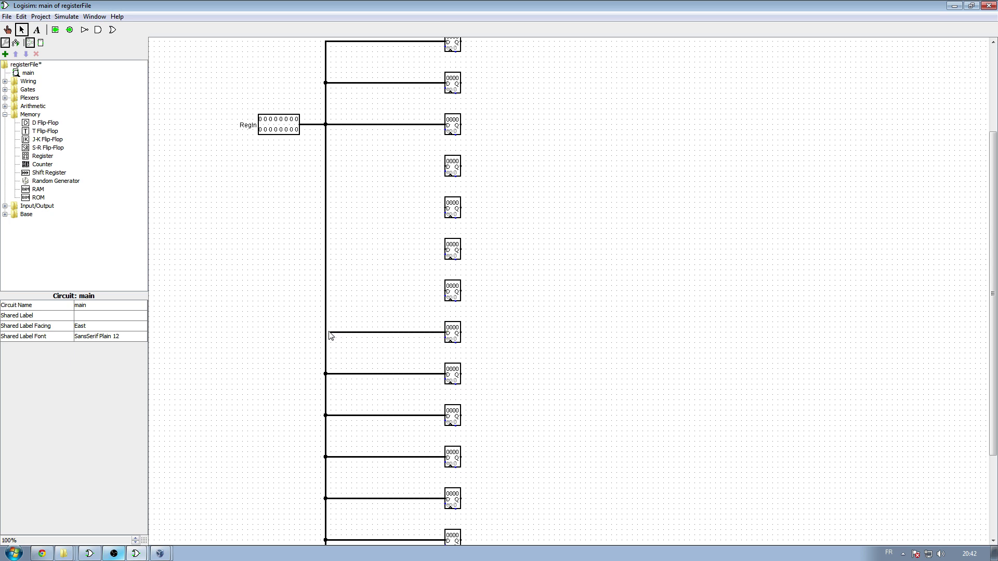
scroll(382, 315, "up", 3)
left_click_drag(446, 338, 325, 338)
left_click_drag(446, 296, 326, 297)
left_click_drag(446, 255, 326, 254)
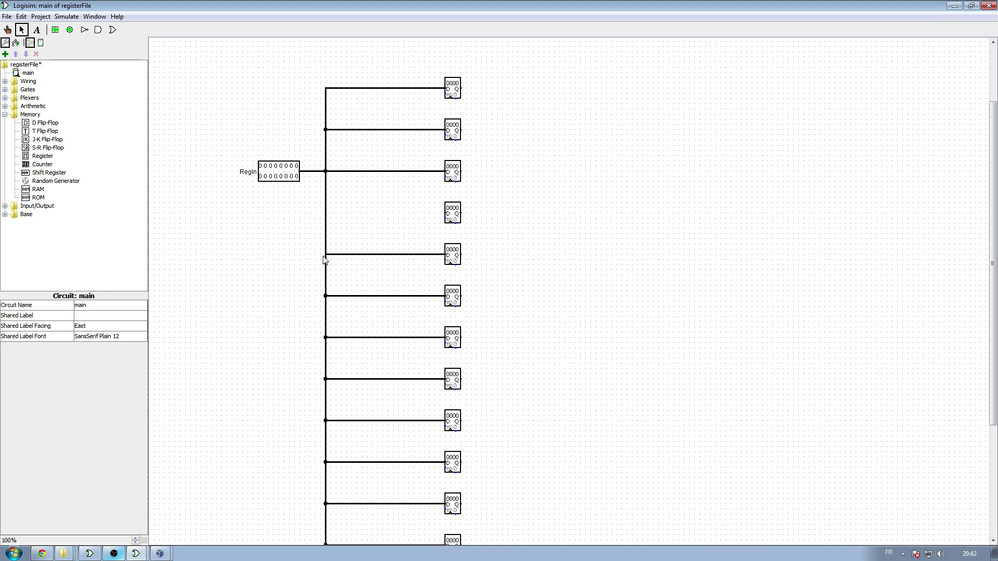
left_click_drag(446, 212, 327, 213)
Examine the full column of registers and its wiring to the RegIn bus from end to end
scroll(561, 309, "up", 5)
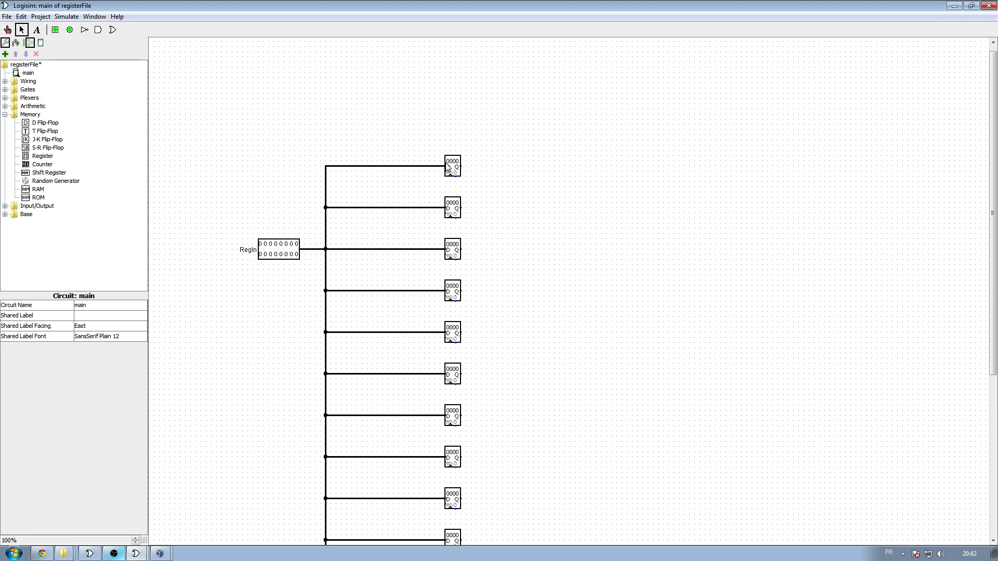
scroll(473, 256, "down", 2)
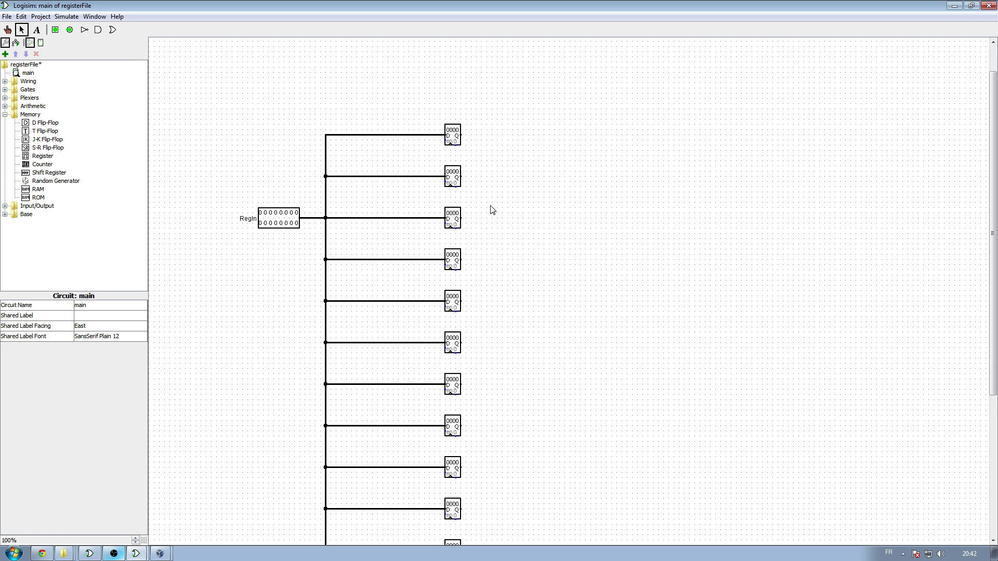
scroll(486, 218, "up", 2)
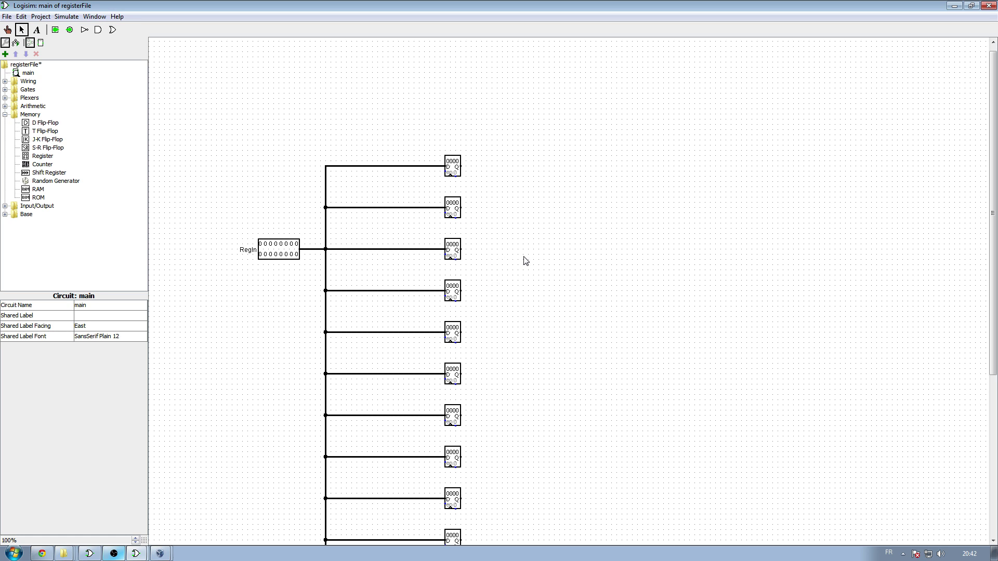
scroll(522, 257, "down", 3)
scroll(525, 259, "up", 3)
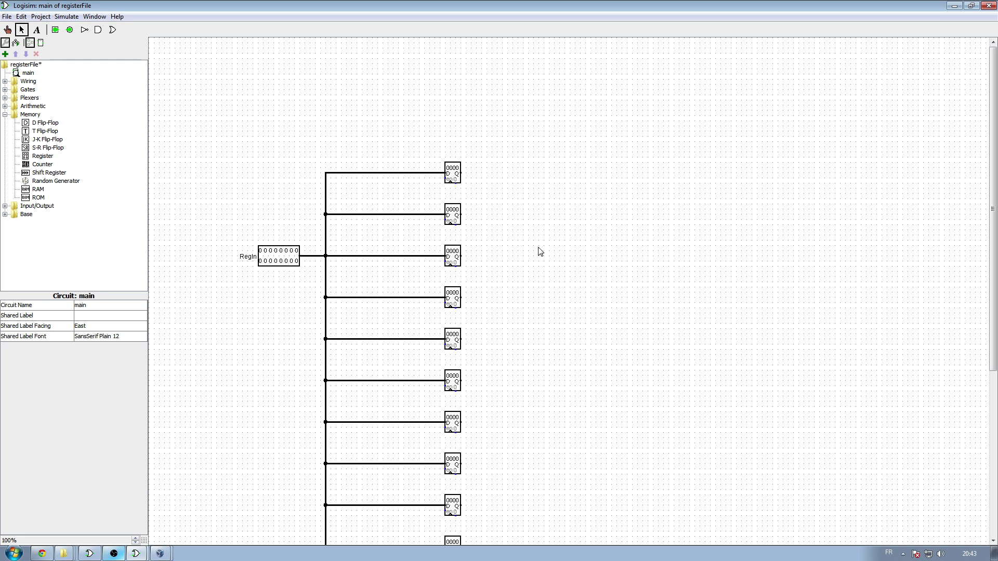
scroll(528, 243, "down", 3)
scroll(528, 242, "up", 3)
scroll(558, 244, "down", 3)
scroll(559, 247, "down", 4)
scroll(554, 240, "up", 5)
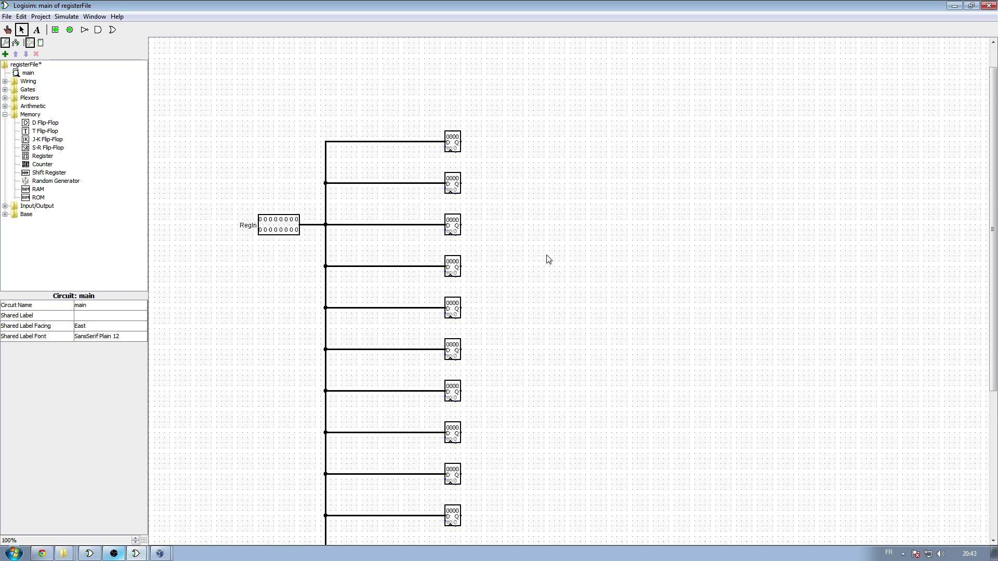
scroll(546, 258, "down", 4)
scroll(499, 262, "down", 6)
scroll(495, 260, "up", 4)
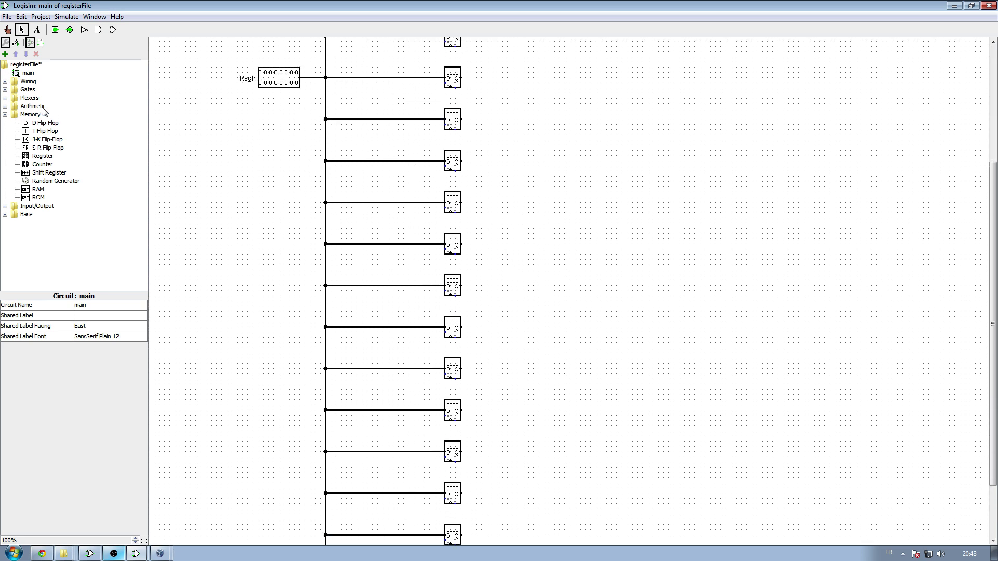
Place a decoder to the left of the RegIn bus, just below the lowest register's level, and set its Include Enable option to No
left_click(4, 115)
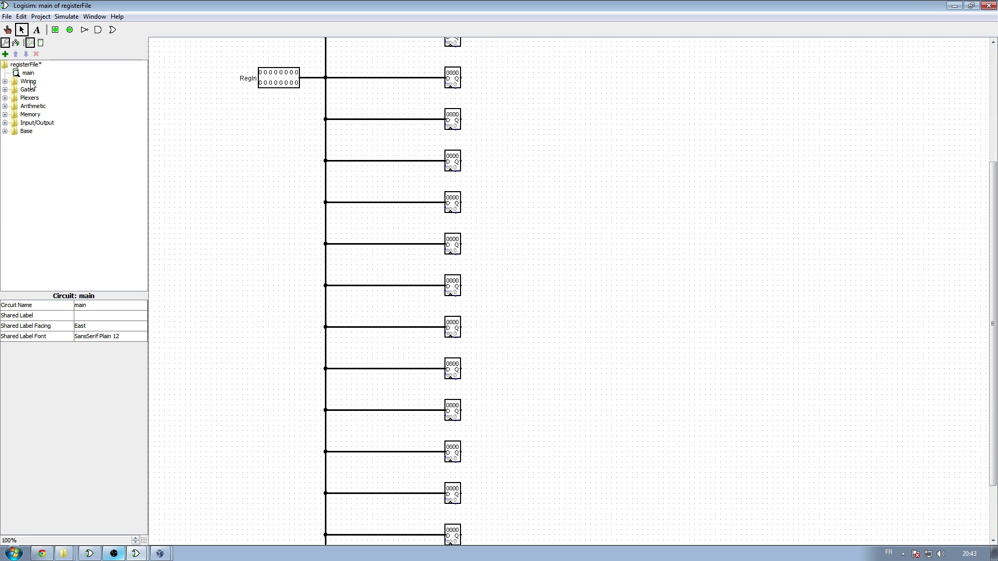
scroll(242, 180, "down", 4)
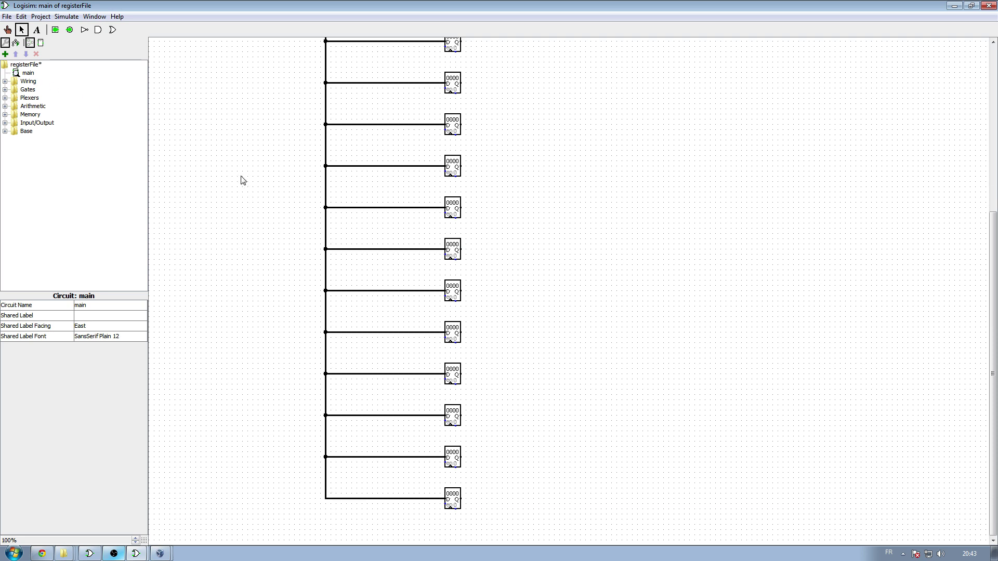
left_click(5, 98)
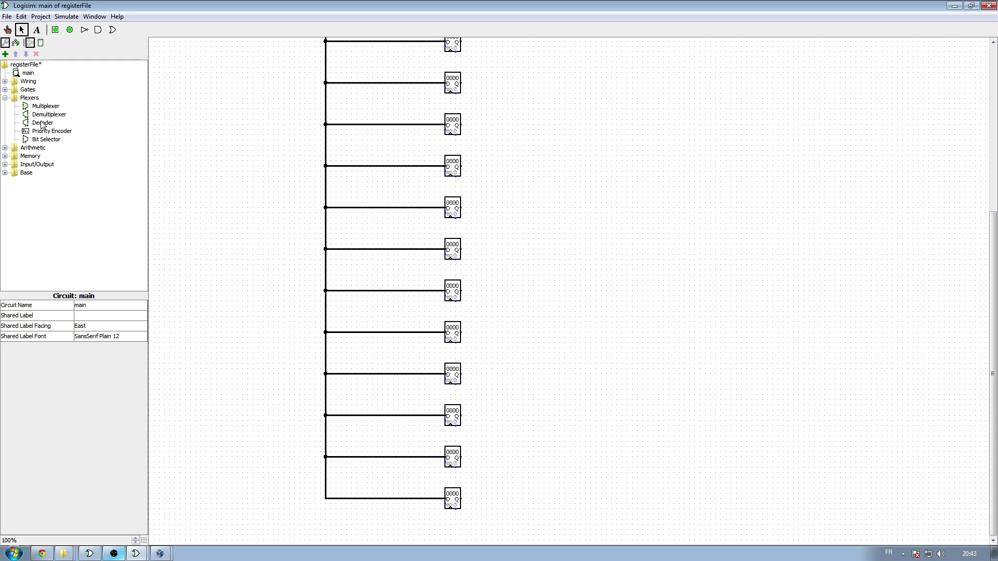
left_click(44, 124)
left_click(290, 514)
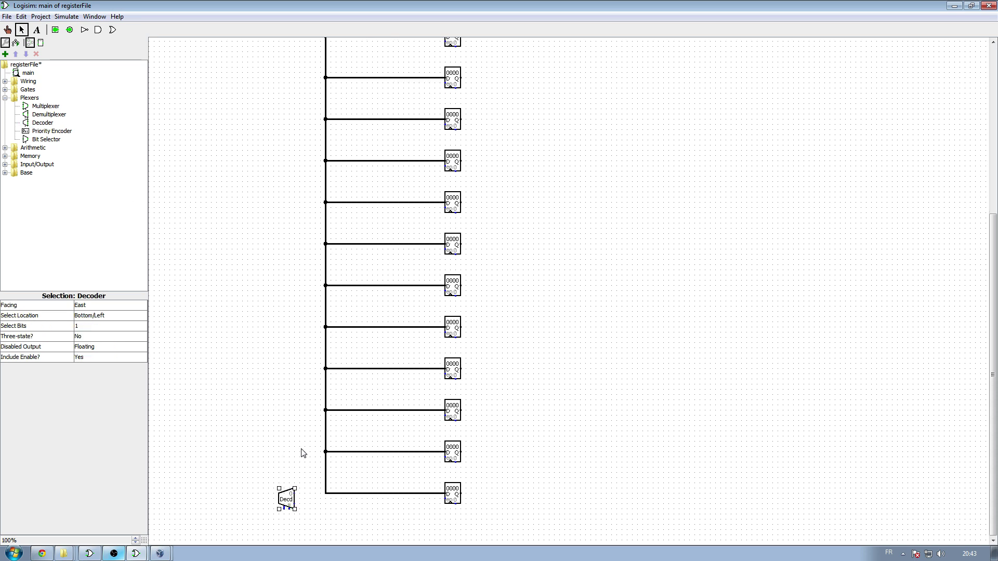
scroll(303, 452, "down", 1)
left_click_drag(288, 504, 287, 509)
left_click(82, 357)
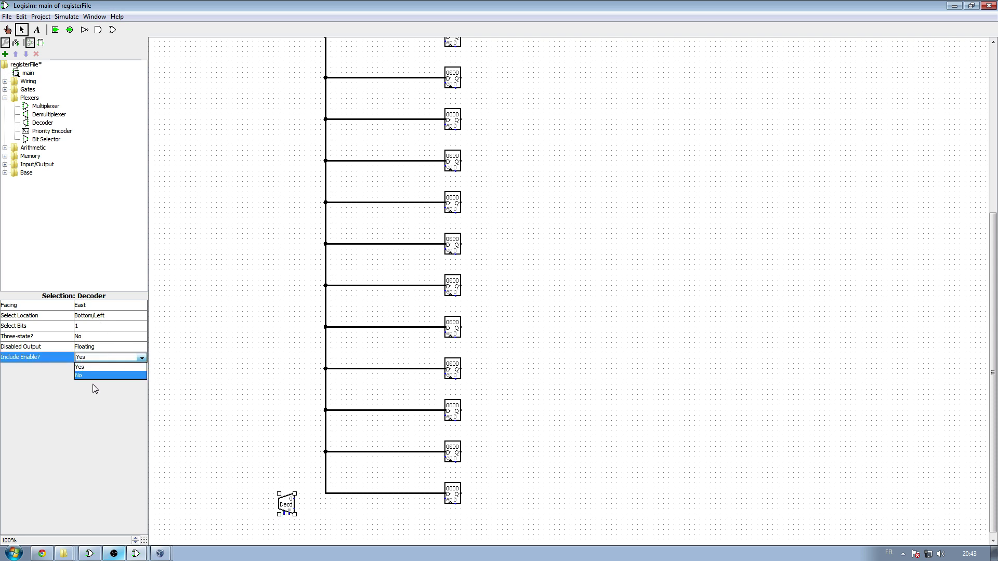
left_click(94, 376)
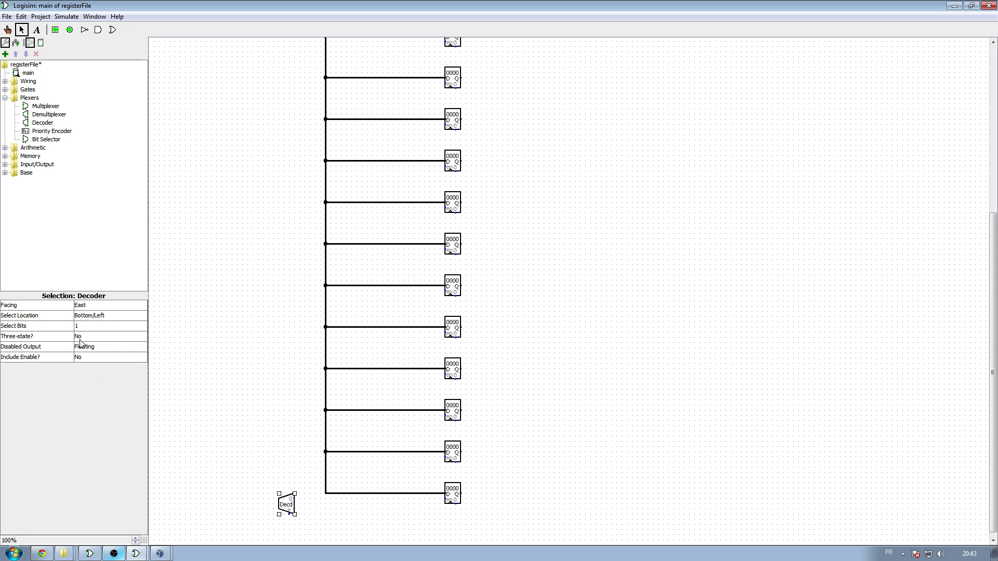
Set the decoder's select bits to 4 and move it up and away from the RegIn bus
left_click(87, 326)
left_click(89, 365)
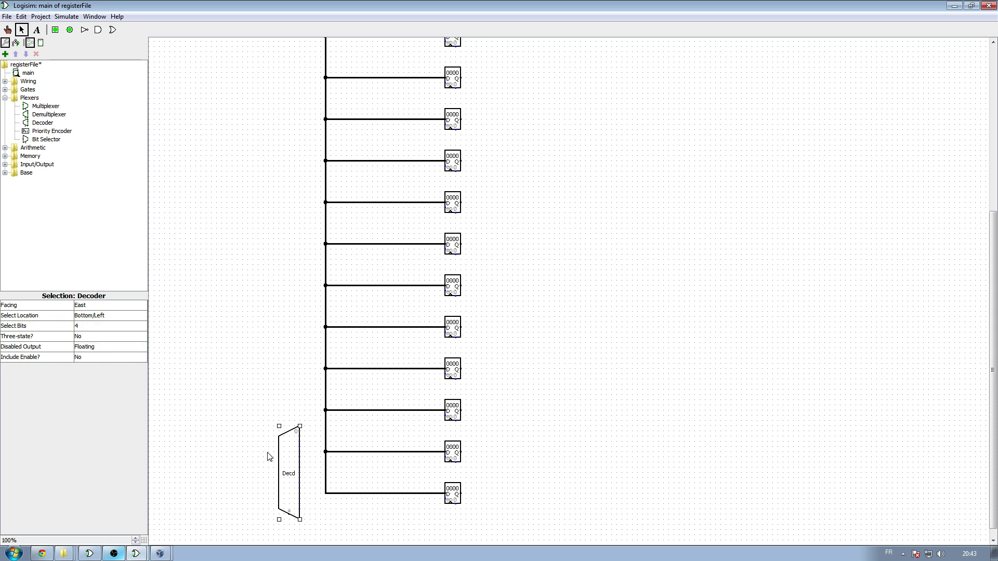
left_click_drag(289, 461, 233, 378)
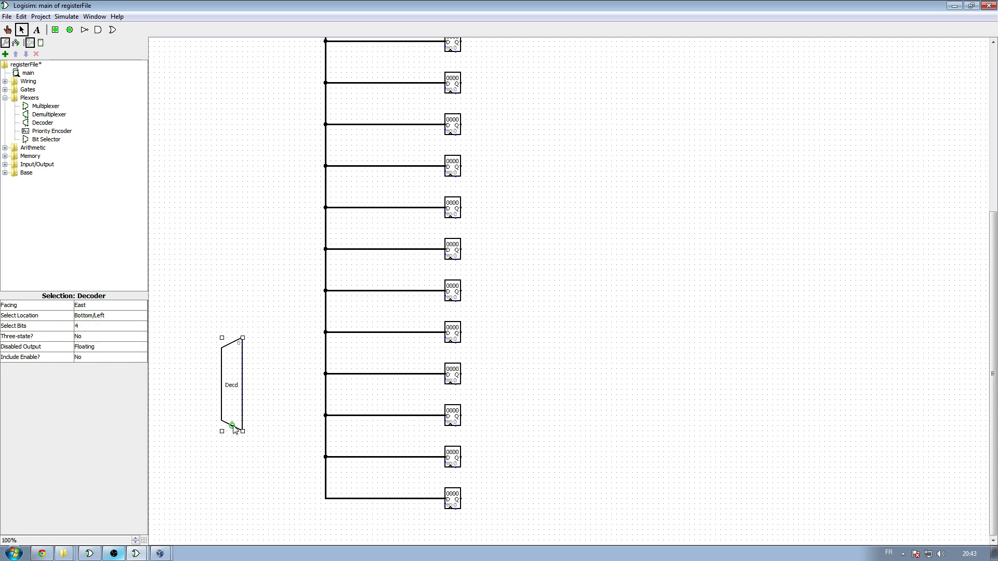
Draw a short wire down and left from the decoder's select input, and shift decoder and wire slightly toward the RegIn bus
left_click_drag(231, 427, 211, 456)
left_click(265, 417)
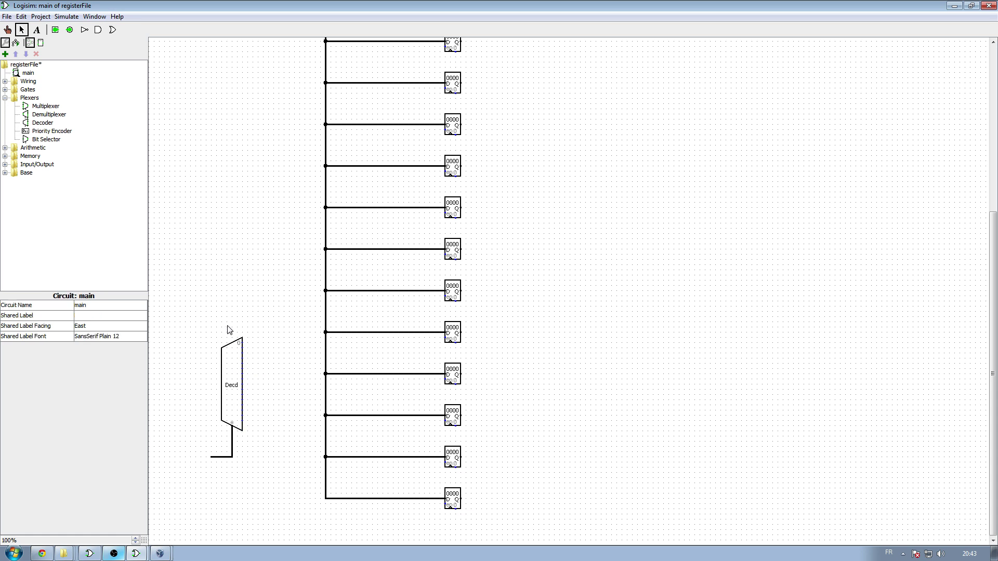
left_click_drag(206, 322, 265, 498)
left_click_drag(233, 370, 254, 375)
left_click(279, 325)
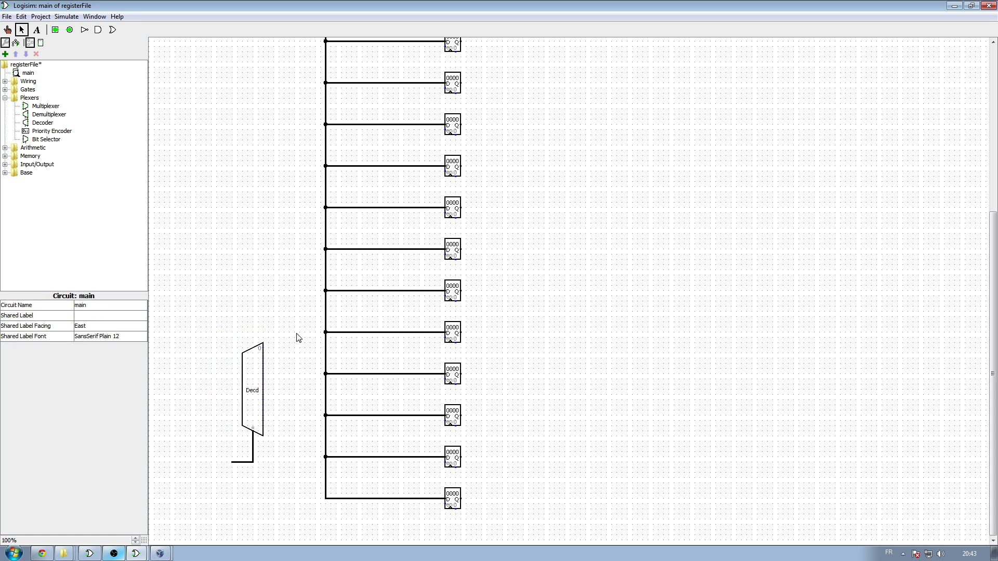
Wire the clock inputs of the two topmost registers to the two decoder outputs just below output 0, running alongside the RegIn bus
scroll(298, 336, "up", 4)
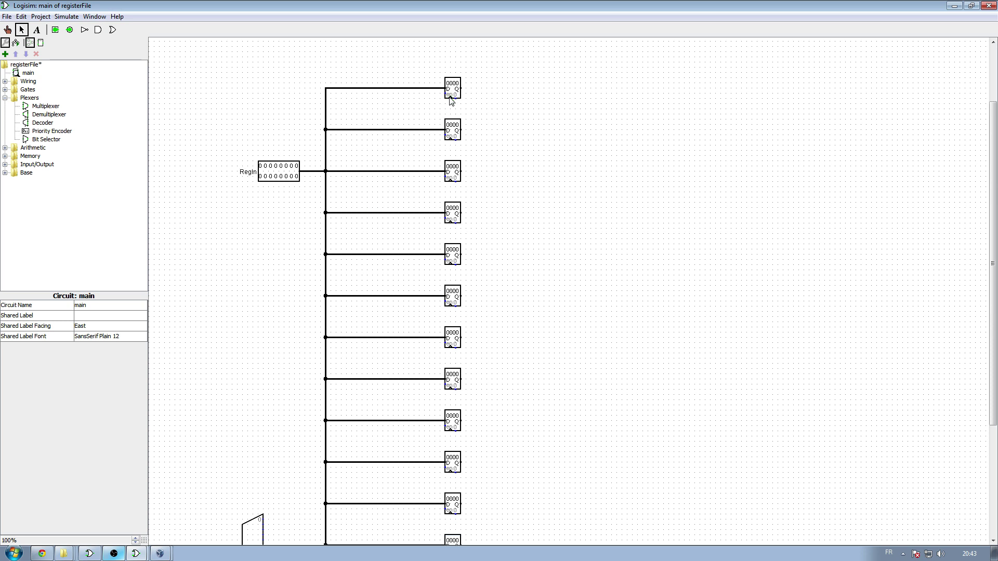
mouse_move(450, 103)
left_mouse_down()
mouse_move(332, 109)
mouse_move(331, 482)
left_mouse_up()
scroll(346, 427, "down", 2)
scroll(346, 428, "down", 1)
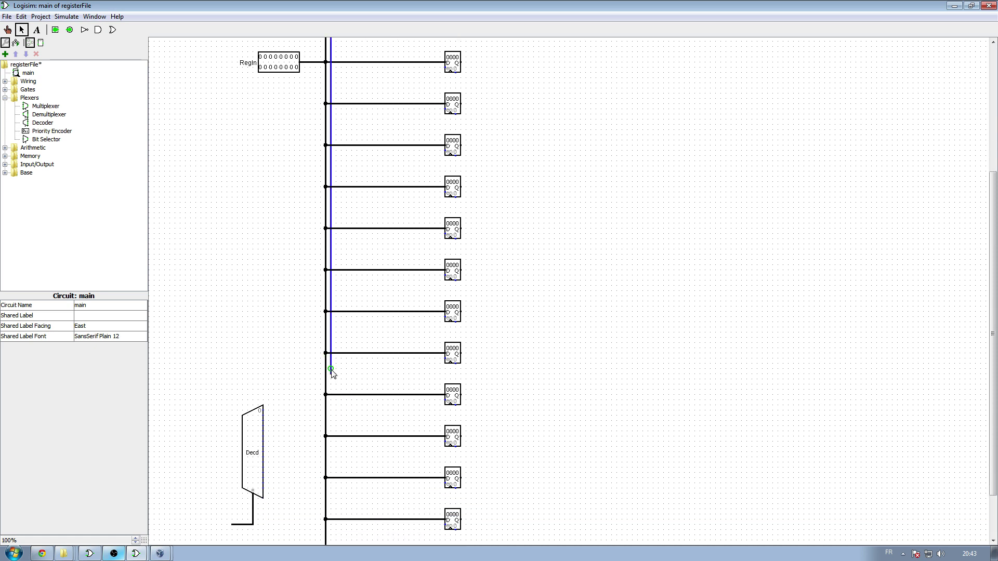
mouse_move(331, 373)
left_mouse_down()
mouse_move(331, 398)
mouse_move(264, 415)
left_mouse_up()
scroll(389, 389, "up", 2)
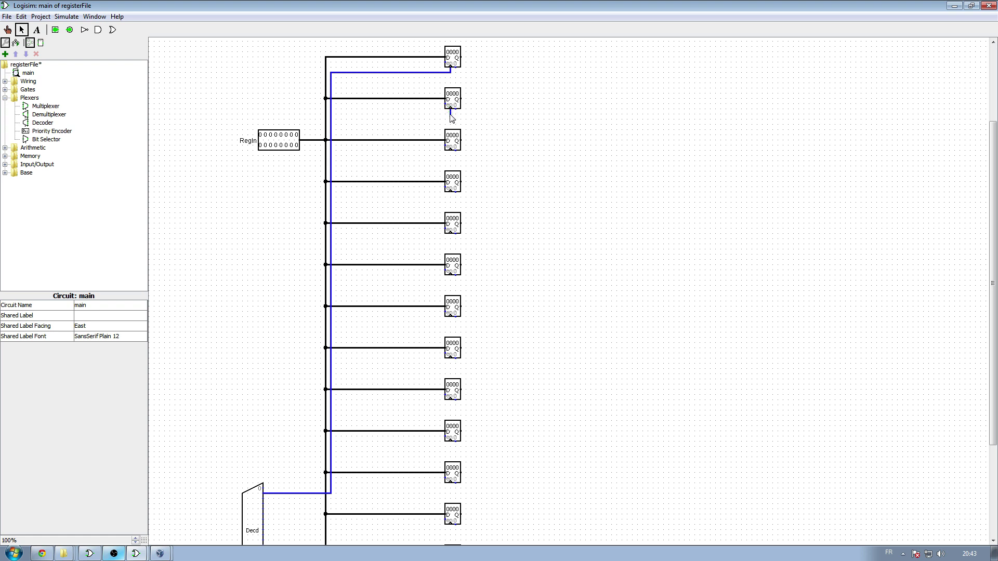
left_click_drag(450, 114, 336, 493)
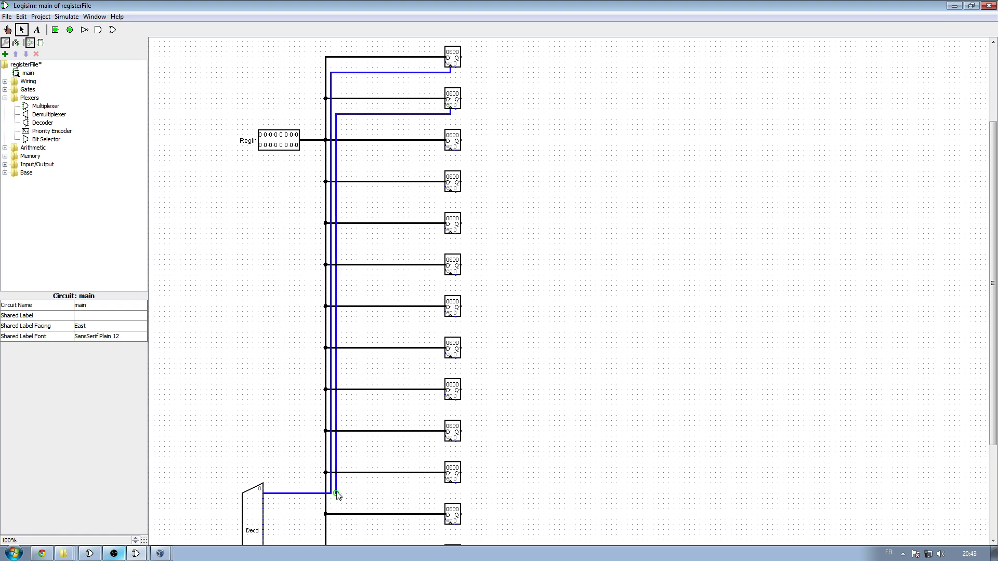
scroll(337, 495, "down", 3)
left_click_drag(336, 447, 263, 456)
Wire the clock inputs of the third and fourth registers to the next two free decoder outputs
scroll(394, 412, "up", 5)
scroll(426, 109, "down", 4)
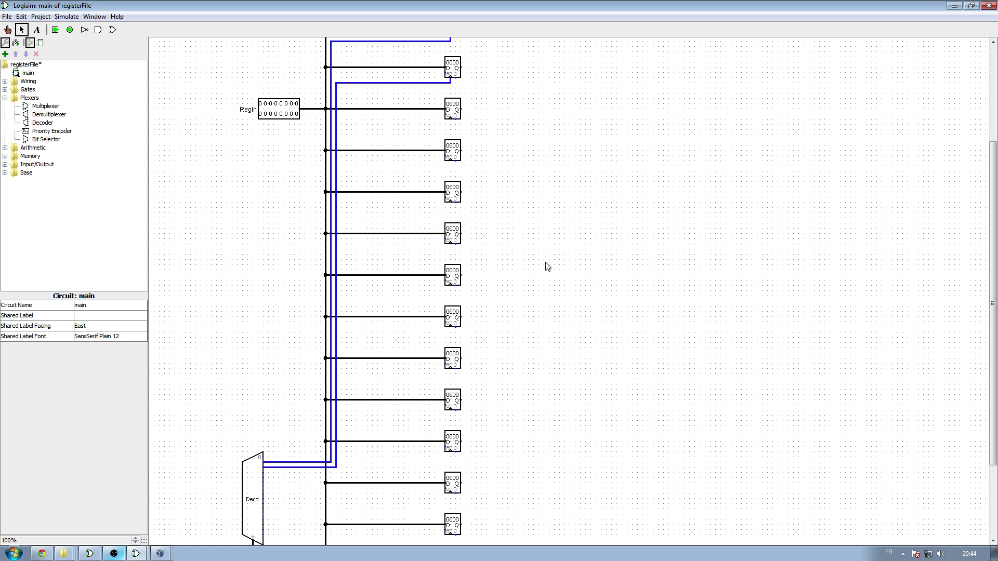
scroll(513, 268, "up", 5)
scroll(477, 229, "down", 6)
scroll(525, 351, "up", 5)
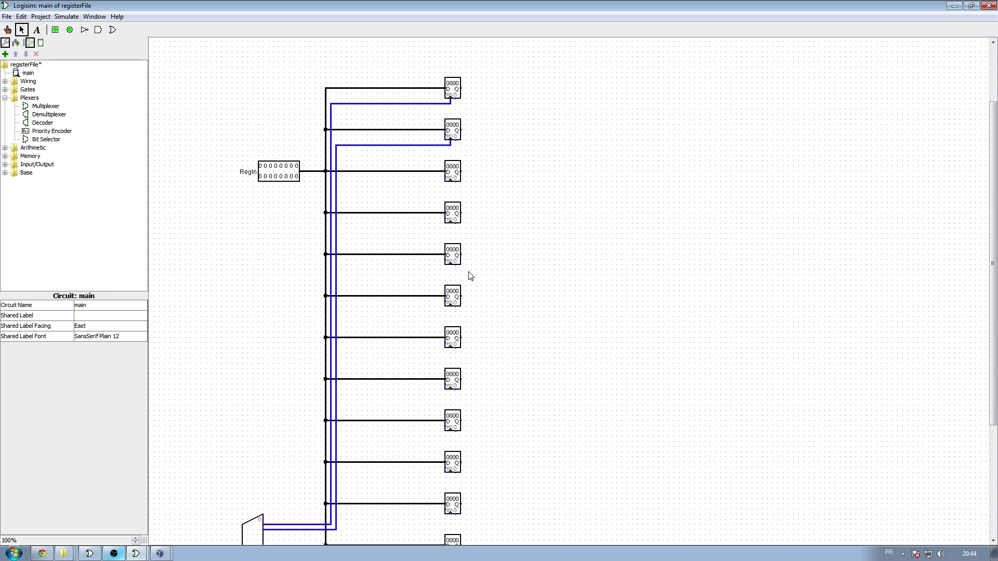
left_click_drag(450, 186, 343, 533)
scroll(372, 490, "down", 3)
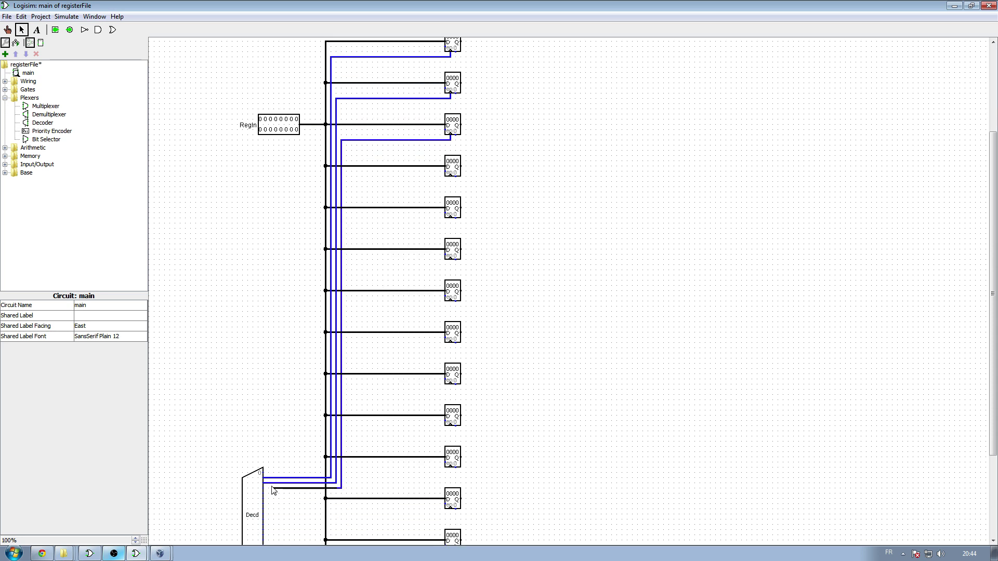
scroll(438, 391, "up", 5)
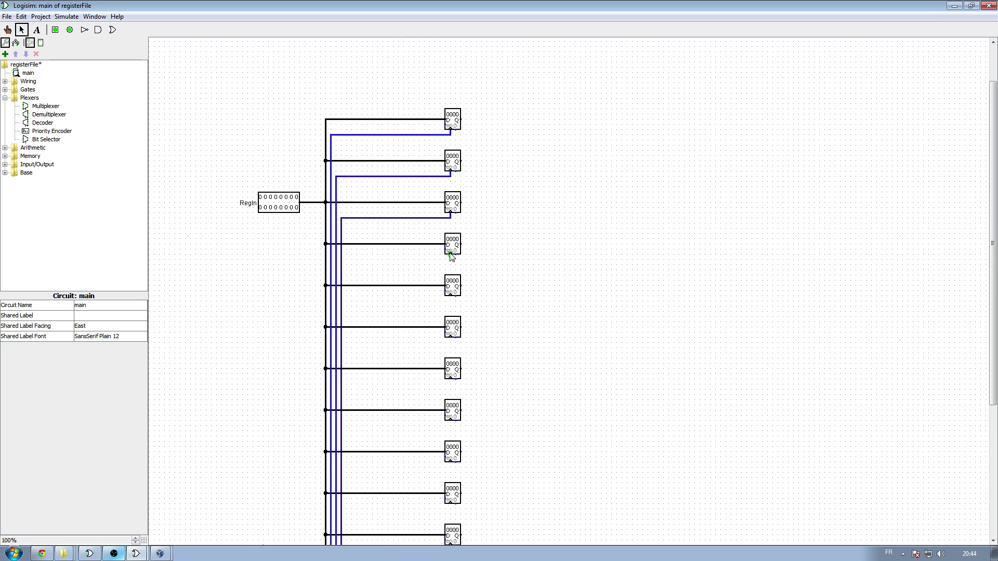
left_click_drag(450, 255, 347, 259)
scroll(347, 263, "down", 5)
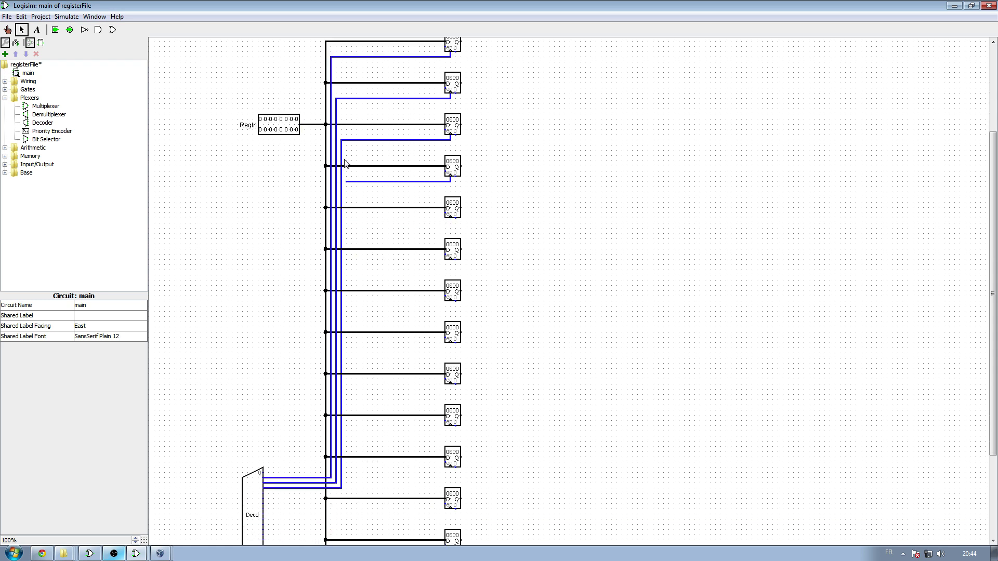
left_click_drag(347, 182, 264, 493)
Wire the clock inputs of the fifth through eighth registers from the top to the next four decoder outputs
mouse_move(446, 218)
left_mouse_down()
mouse_move(452, 226)
mouse_move(350, 241)
mouse_move(353, 497)
mouse_move(352, 416)
mouse_move(350, 430)
mouse_move(322, 431)
mouse_move(320, 421)
mouse_move(263, 419)
left_mouse_up()
scroll(358, 488, "down", 3)
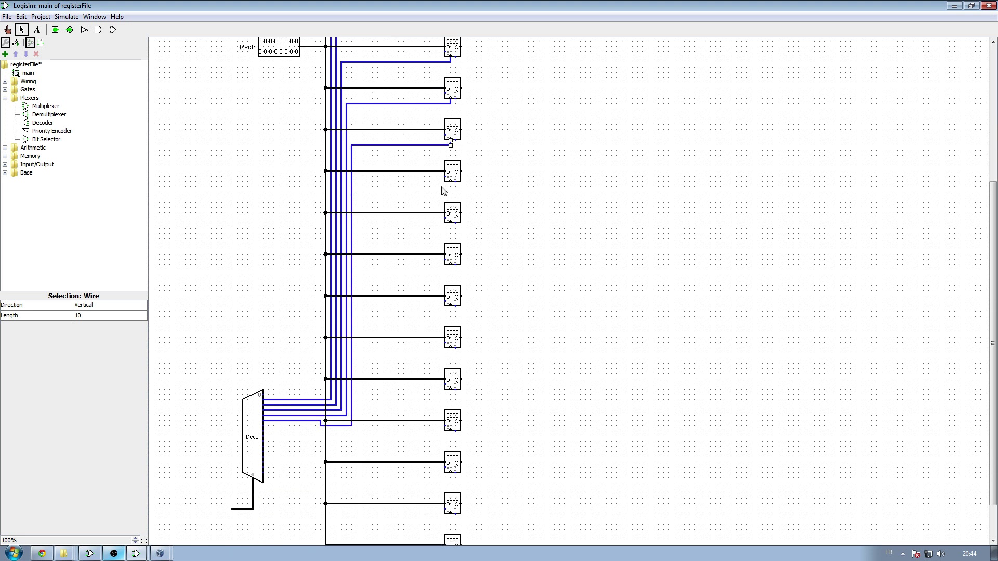
mouse_move(451, 188)
left_mouse_down()
mouse_move(364, 196)
mouse_move(356, 435)
mouse_move(264, 425)
left_mouse_up()
scroll(439, 327, "down", 2)
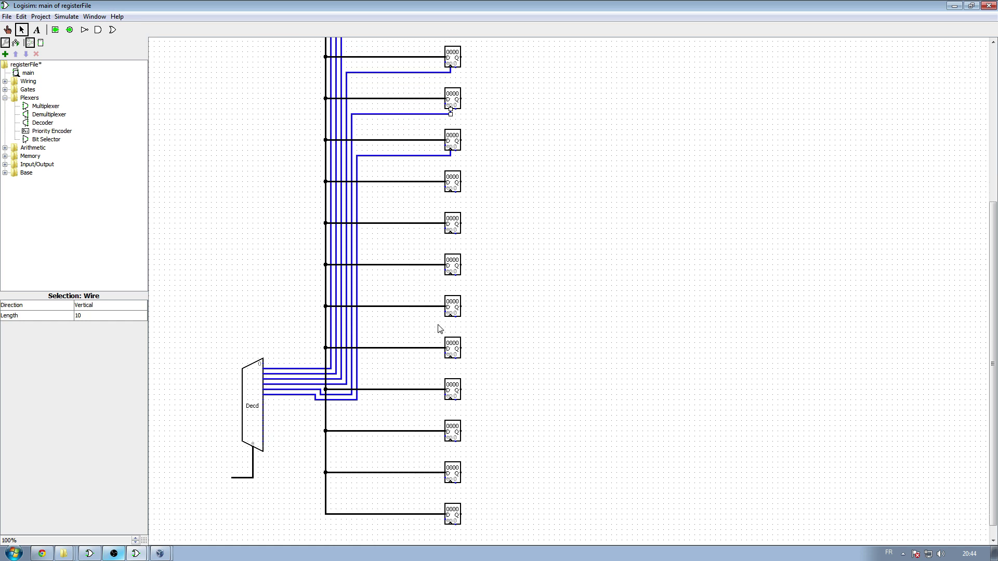
mouse_move(452, 193)
left_mouse_down()
mouse_move(367, 203)
mouse_move(363, 193)
mouse_move(340, 415)
mouse_move(297, 405)
mouse_move(310, 406)
left_mouse_up()
left_click_drag(310, 405, 264, 399)
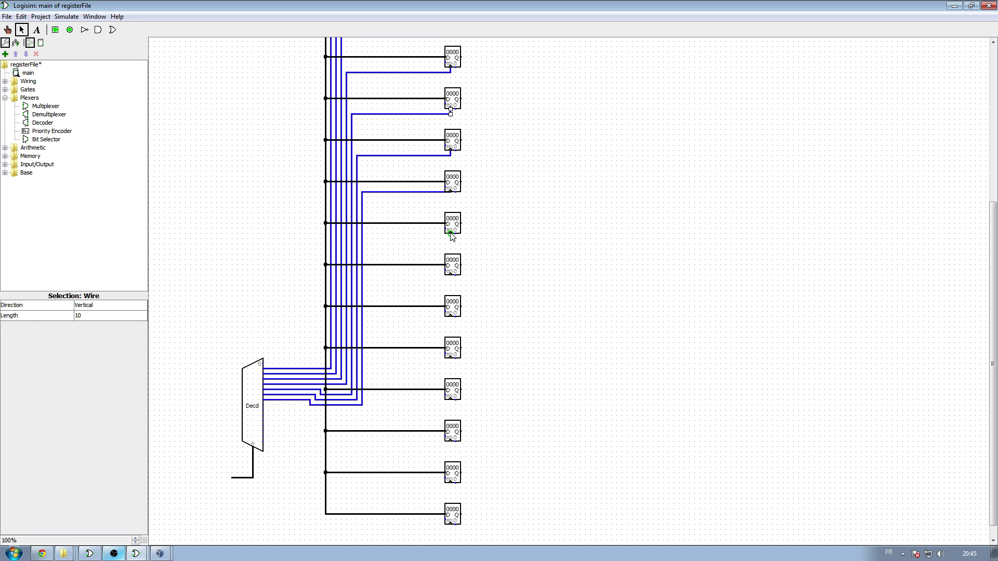
mouse_move(450, 245)
left_mouse_down()
mouse_move(368, 240)
mouse_move(367, 400)
mouse_move(305, 414)
left_mouse_up()
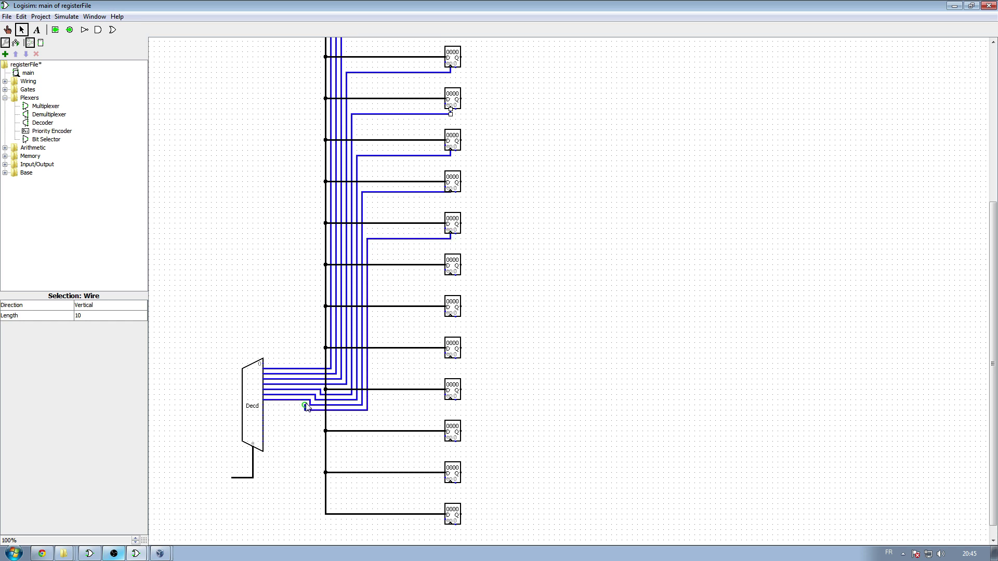
scroll(483, 338, "down", 1)
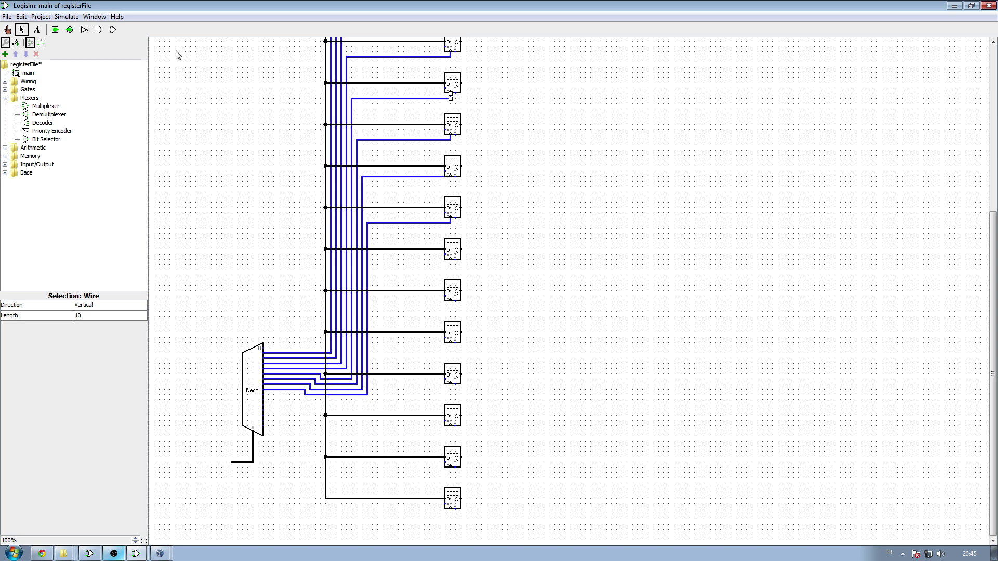
Add an input pin labelled Dest with 4 data bits at the end of the decoder's select wire
left_click(55, 29)
left_click(235, 461)
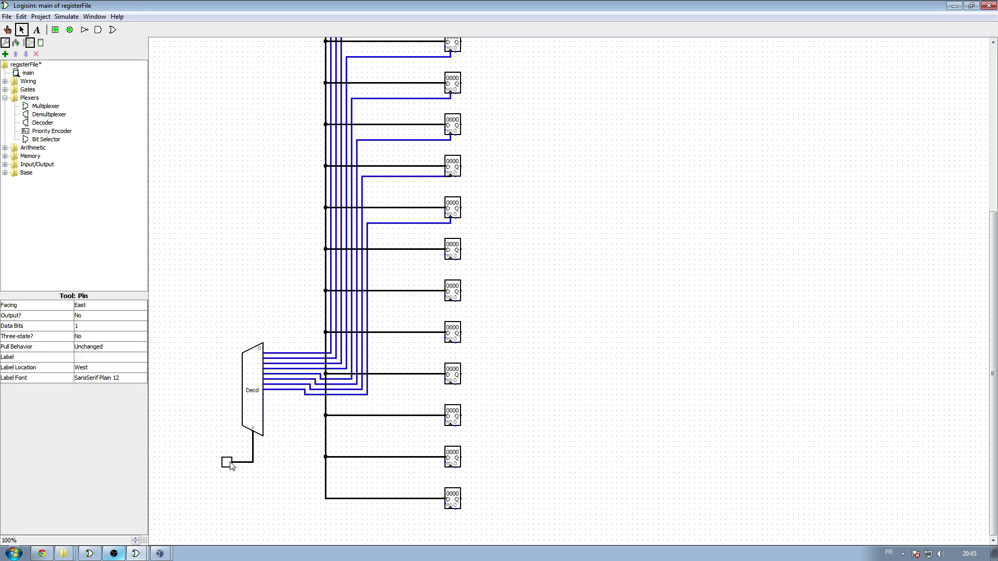
left_click(87, 358)
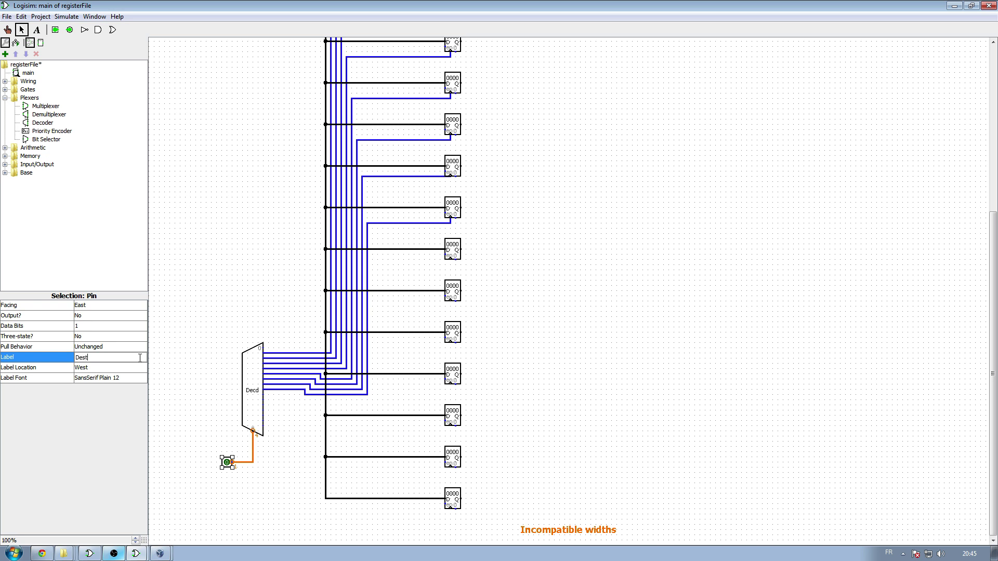
key("Return")
left_click(91, 315)
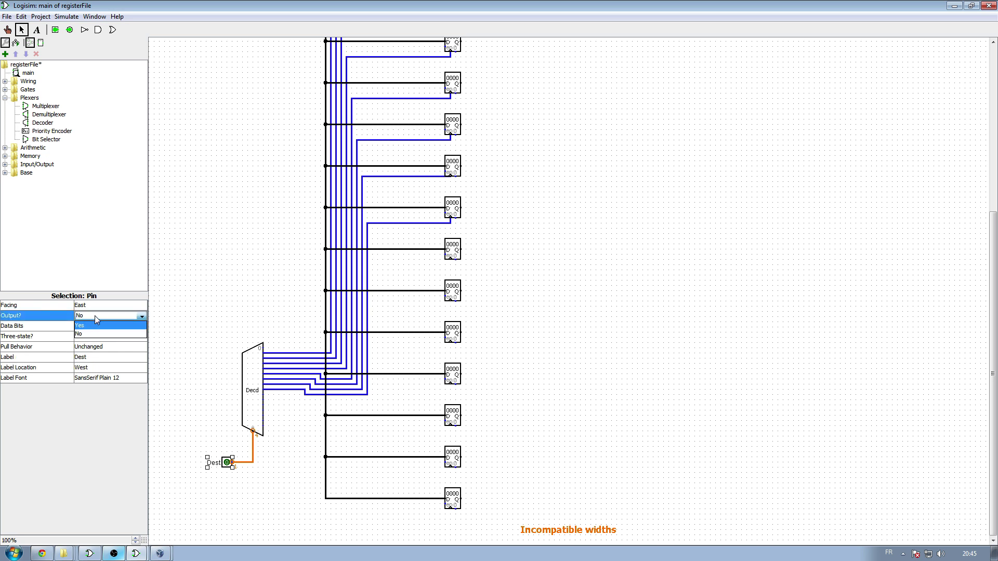
left_click(96, 318)
left_click(92, 327)
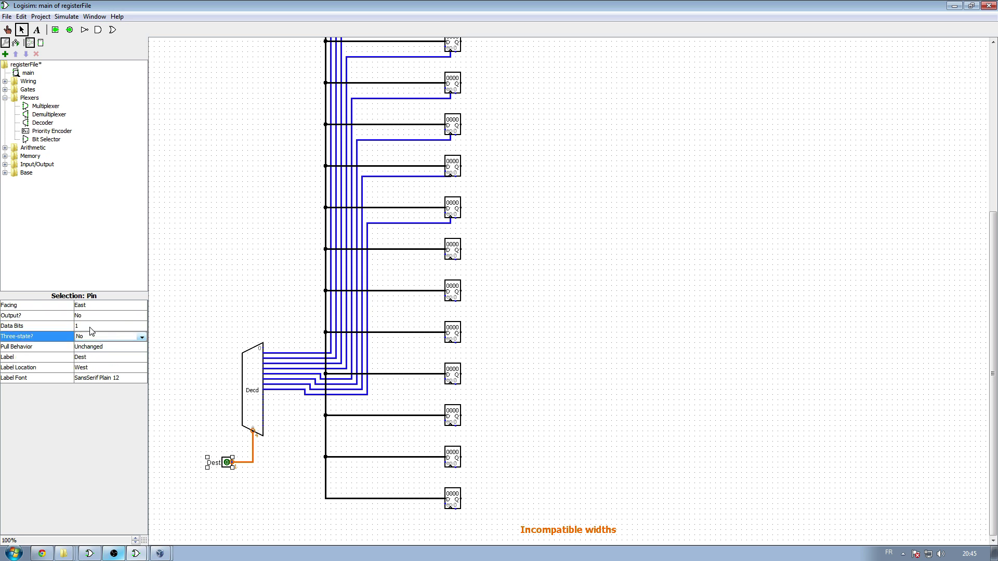
left_click(92, 368)
left_click(203, 314)
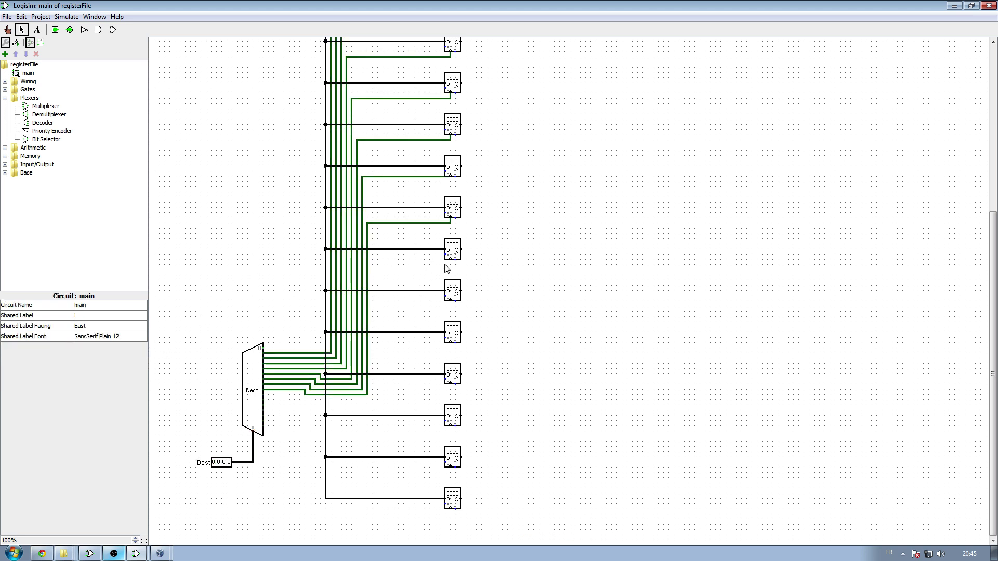
Wire the clock inputs of the ninth and tenth registers from the top to the next two decoder outputs
mouse_move(450, 264)
left_mouse_down()
mouse_move(368, 268)
mouse_move(371, 401)
mouse_move(302, 404)
mouse_move(300, 395)
left_mouse_up()
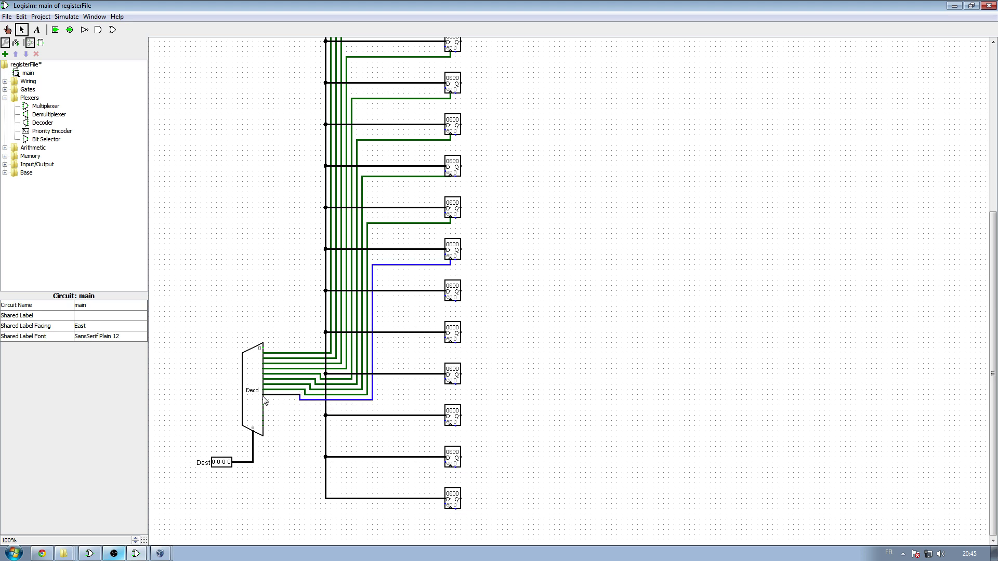
mouse_move(450, 302)
left_mouse_down()
mouse_move(379, 310)
mouse_move(354, 417)
mouse_move(268, 402)
mouse_move(294, 400)
left_mouse_up()
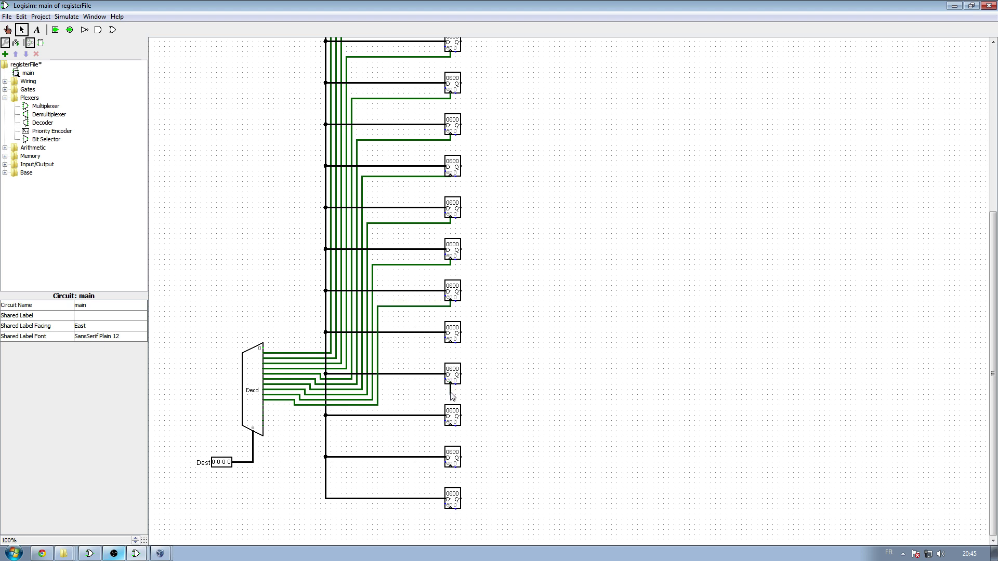
Wire the clock inputs of the four lowest registers to the next four free decoder outputs
mouse_move(451, 390)
left_mouse_down()
mouse_move(383, 396)
mouse_move(384, 411)
mouse_move(265, 410)
left_mouse_up()
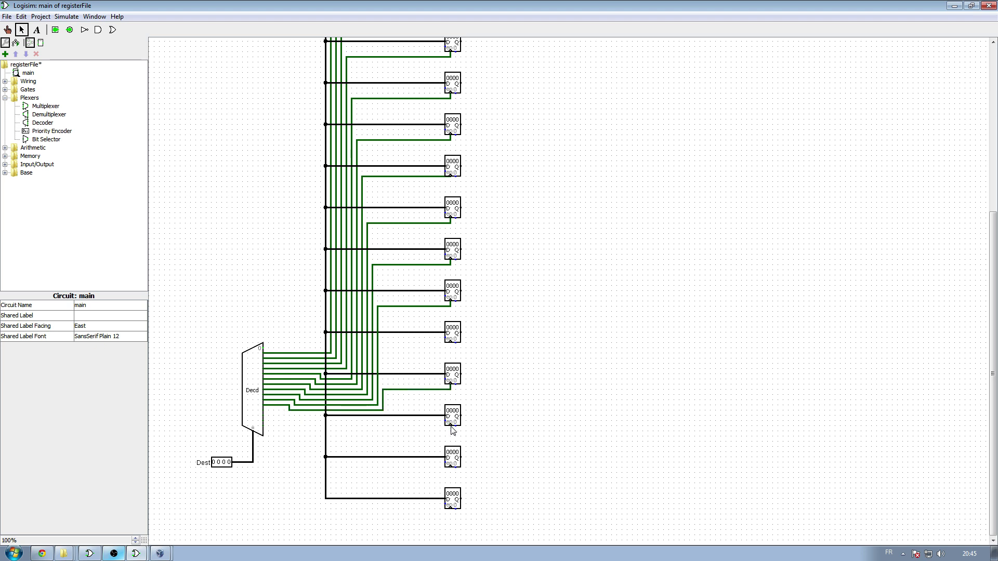
left_click_drag(450, 431, 264, 411)
mouse_move(448, 468)
left_mouse_down()
mouse_move(395, 474)
mouse_move(325, 449)
mouse_move(315, 423)
mouse_move(264, 415)
left_mouse_up()
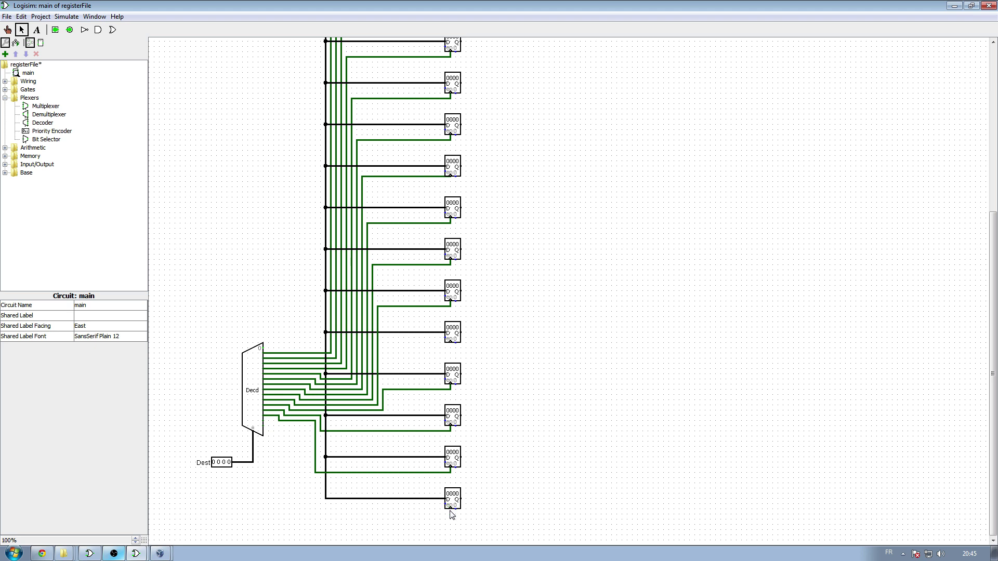
mouse_move(450, 511)
left_mouse_down()
mouse_move(366, 514)
mouse_move(306, 439)
mouse_move(314, 428)
mouse_move(268, 422)
left_mouse_up()
scroll(517, 448, "down", 1)
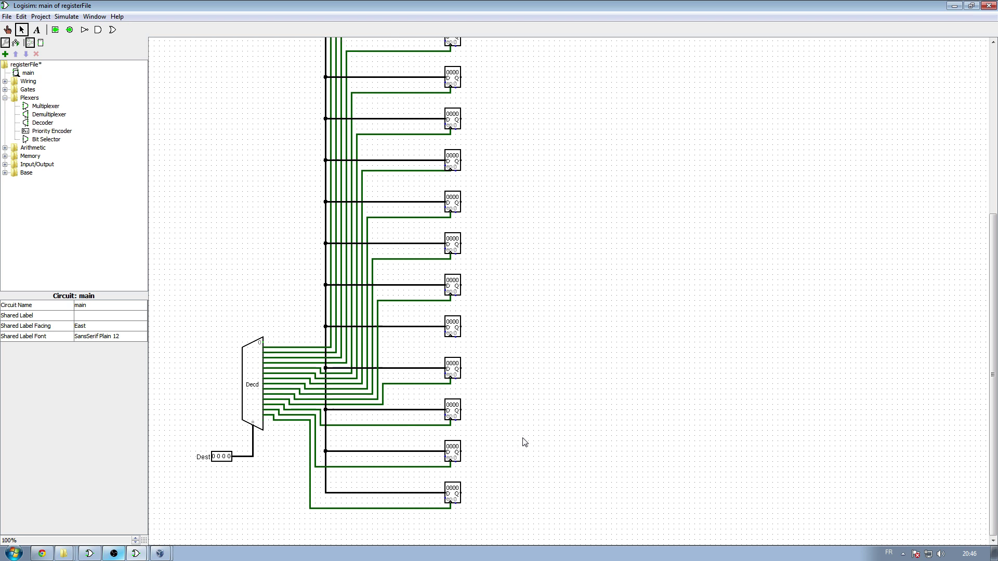
Check the decoder wiring along the register column and undo the wires from the four lowest registers to the decoder
scroll(416, 364, "up", 8)
scroll(416, 405, "down", 3)
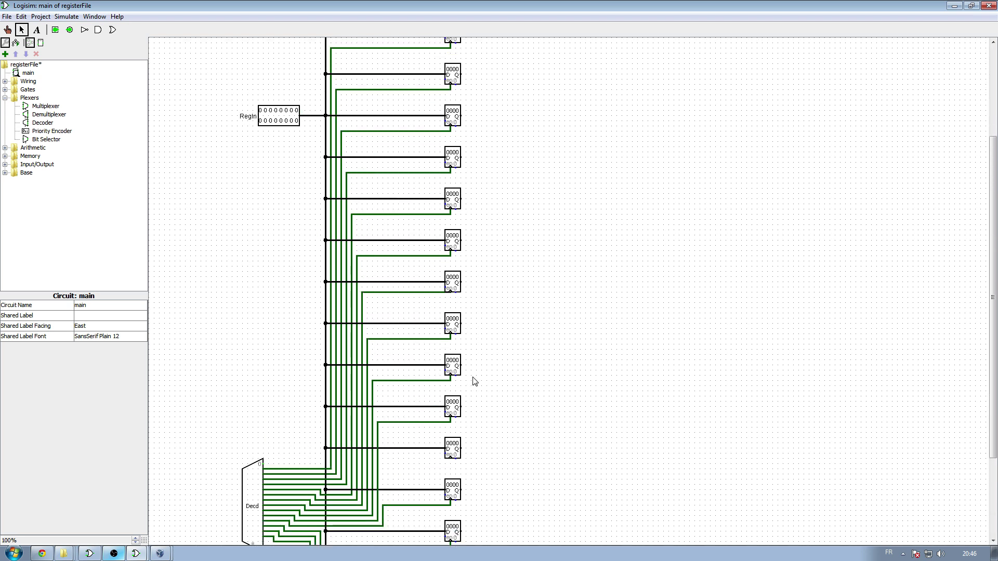
scroll(474, 382, "down", 4)
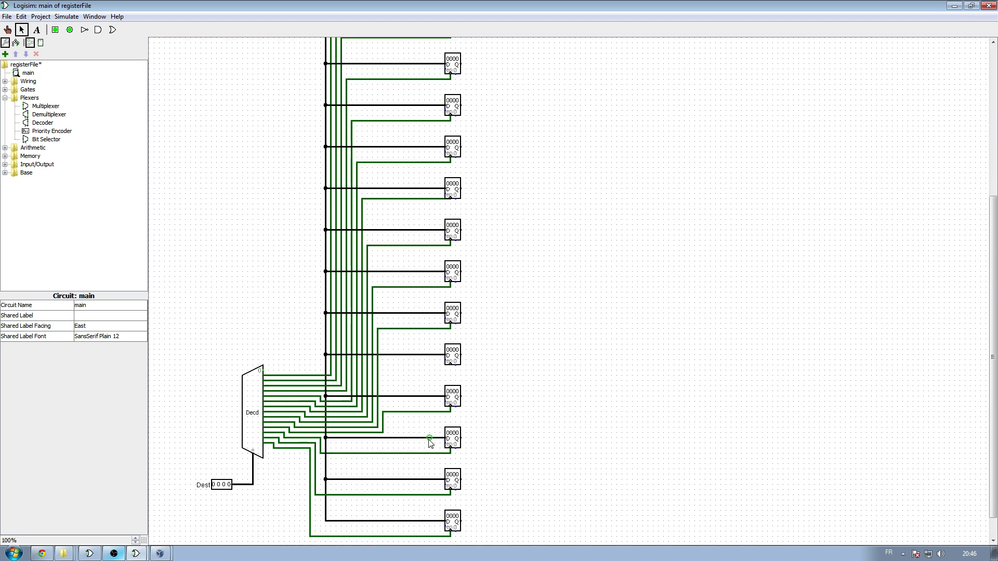
scroll(429, 443, "down", 1)
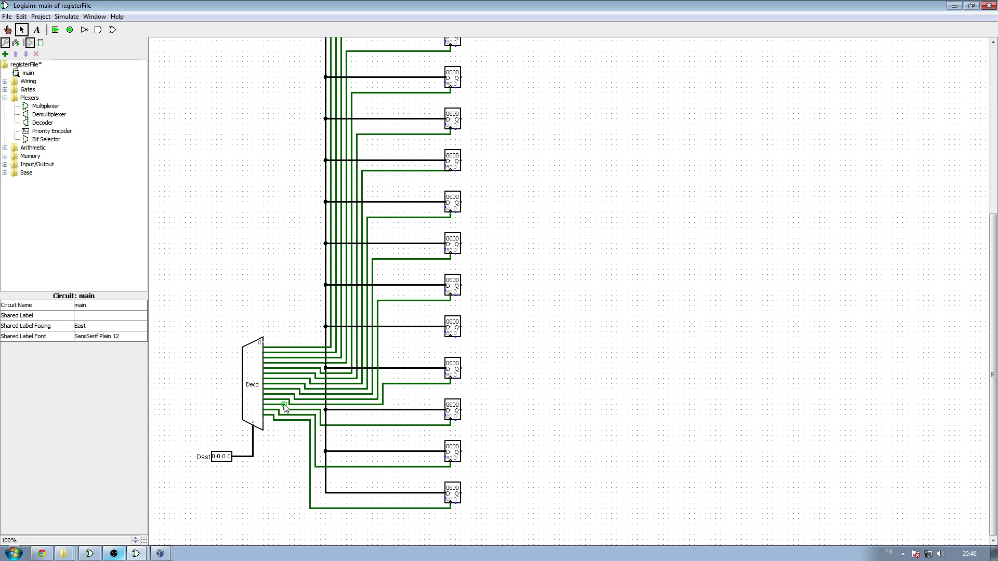
key("ctrl+z")
key("ctrl+z")
key("ctrl+z")
key("ctrl+z")
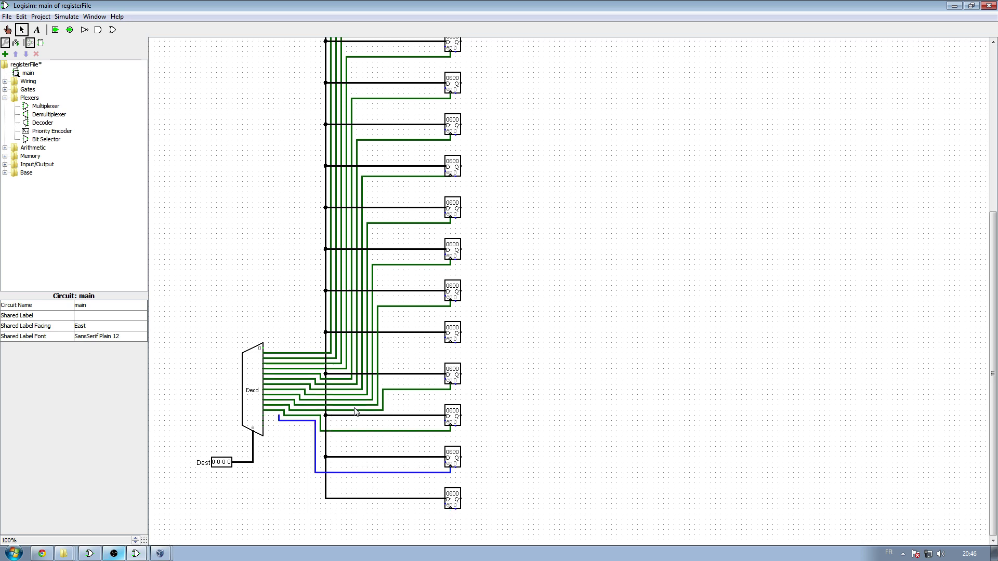
key("ctrl+z")
key("ctrl+z")
key("ctrl+z")
key("ctrl+z")
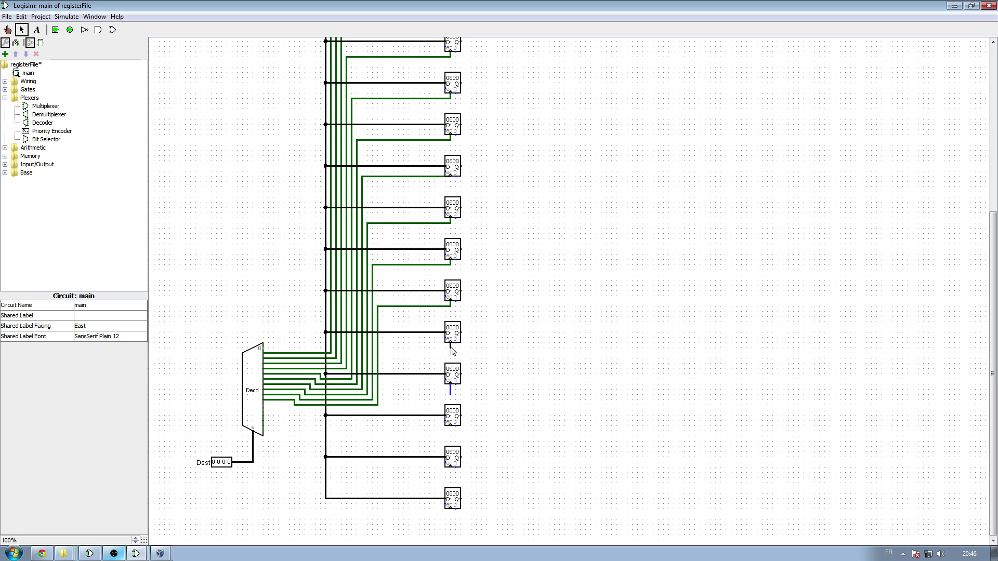
left_click_drag(450, 347, 378, 405)
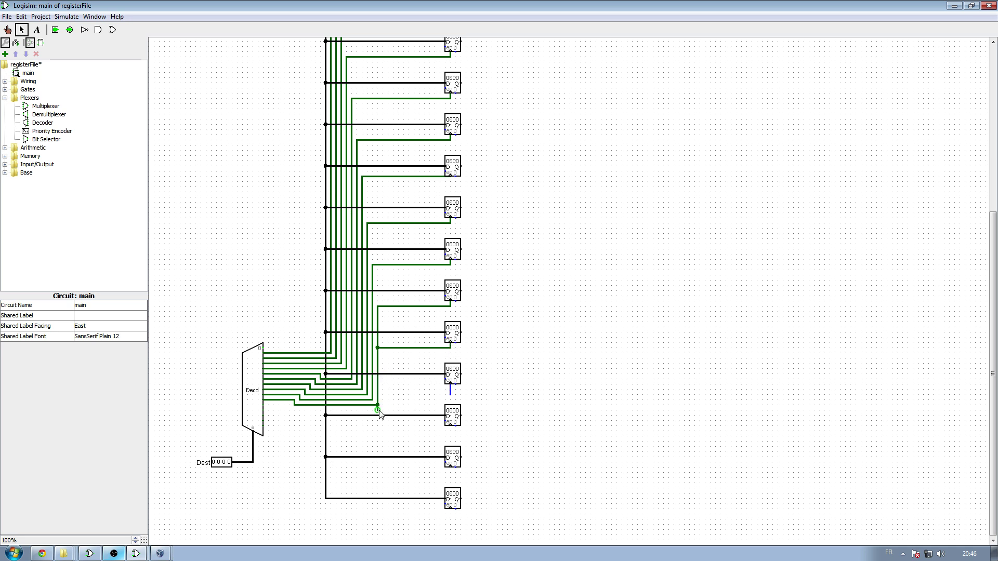
right_click(409, 349)
left_click(420, 355)
Wire the clock inputs of the eleventh and twelfth registers from the top to the next two free decoder outputs
mouse_move(450, 347)
left_mouse_down()
mouse_move(386, 374)
mouse_move(383, 411)
mouse_move(289, 410)
left_mouse_up()
left_click_drag(290, 410, 264, 405)
left_click_drag(450, 397, 265, 414)
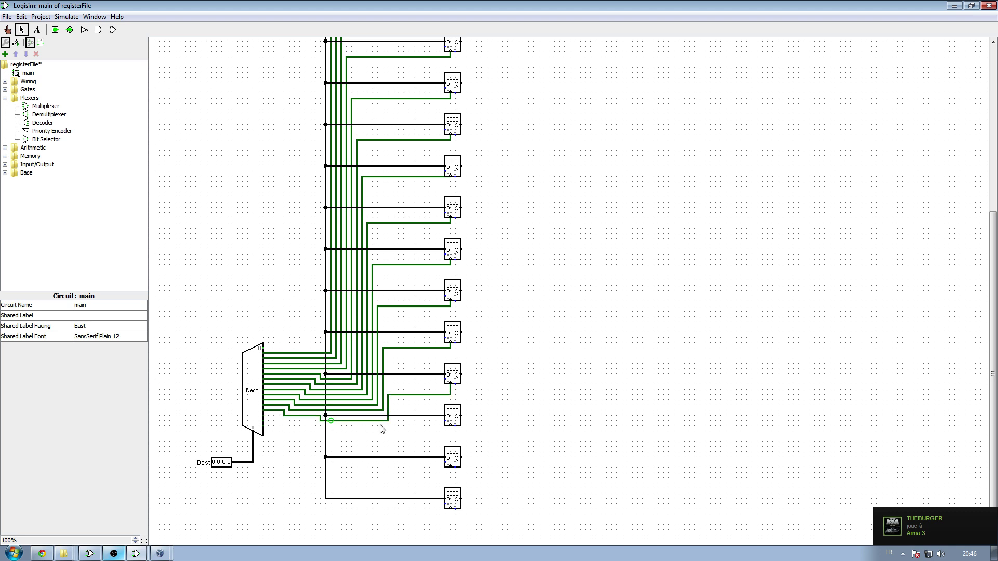
Wire the clock inputs of the three lowest registers to the last three decoder outputs and straighten the kink in the twelfth register's wire
left_click_drag(451, 432, 265, 414)
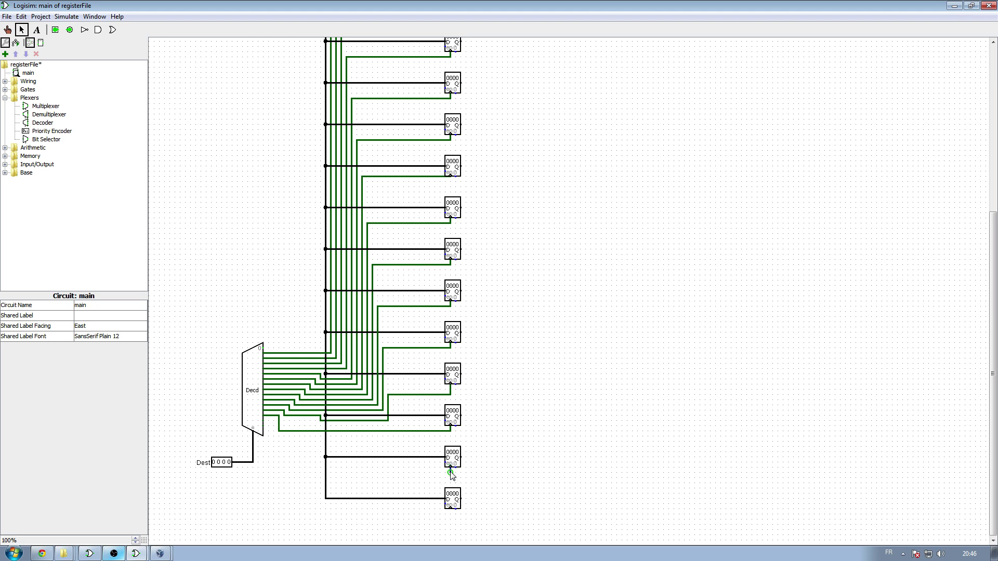
left_click_drag(450, 472, 265, 420)
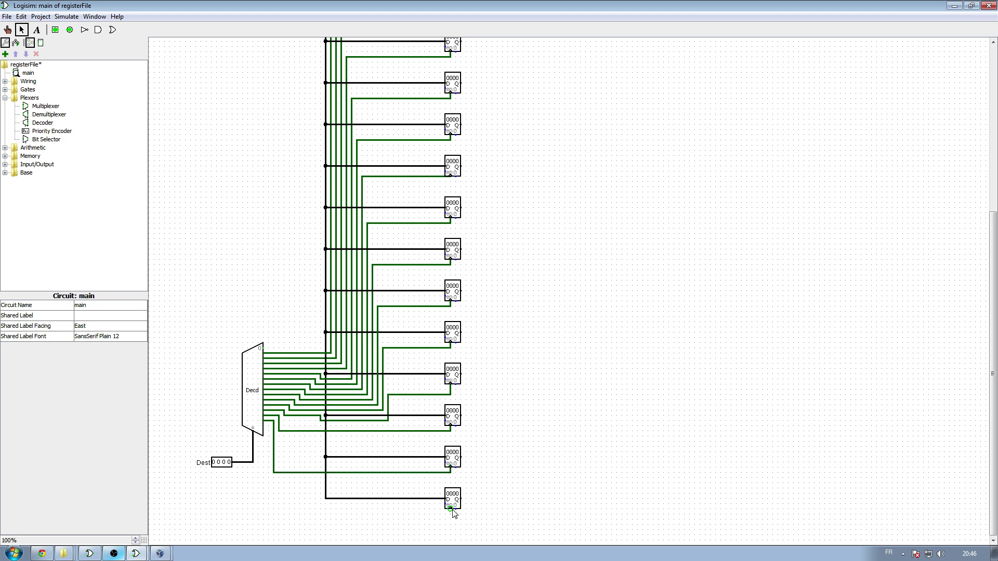
left_click_drag(450, 515, 266, 429)
left_click_drag(296, 459, 271, 453)
left_click(528, 449)
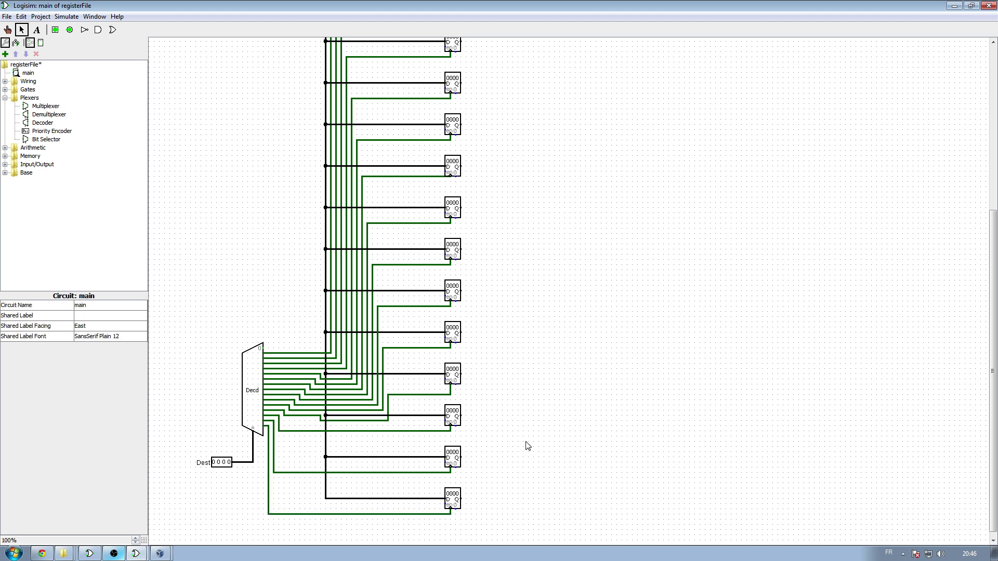
left_click_drag(297, 417, 298, 422)
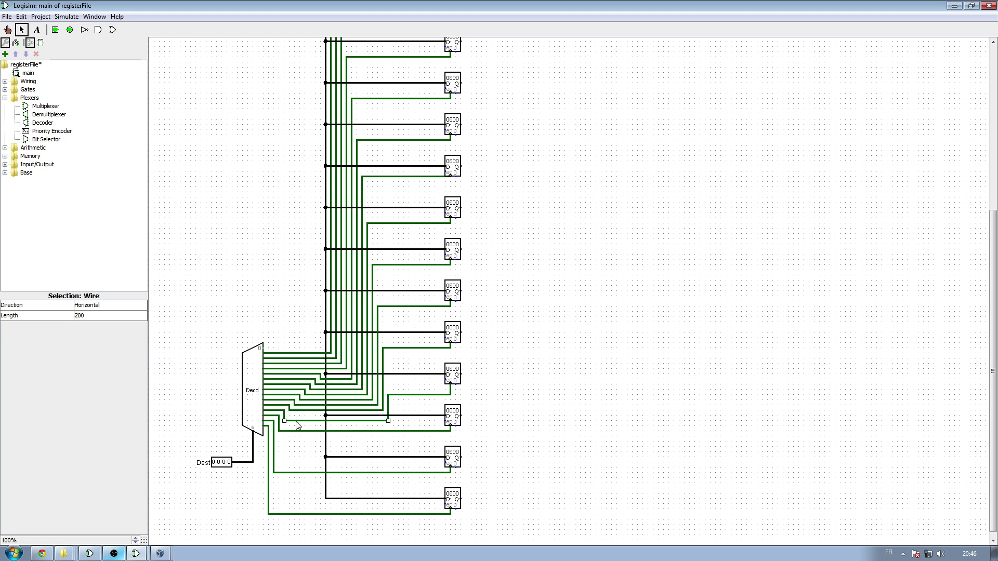
left_click(539, 383)
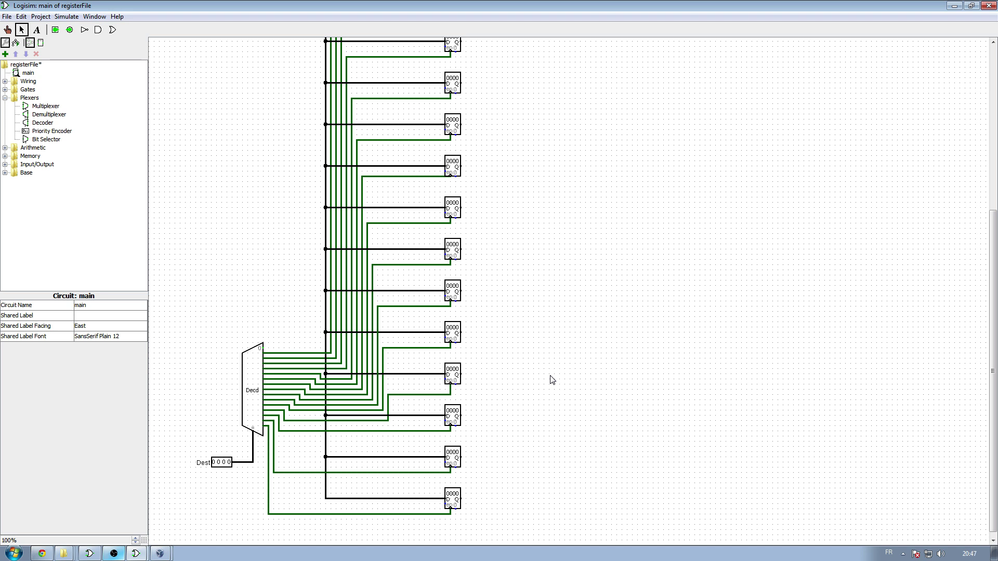
Examine the RegIn and decoder wiring along the whole register column, from the first register to the last
mouse_move(992, 408)
left_mouse_down()
mouse_move(992, 246)
mouse_move(991, 413)
left_mouse_up()
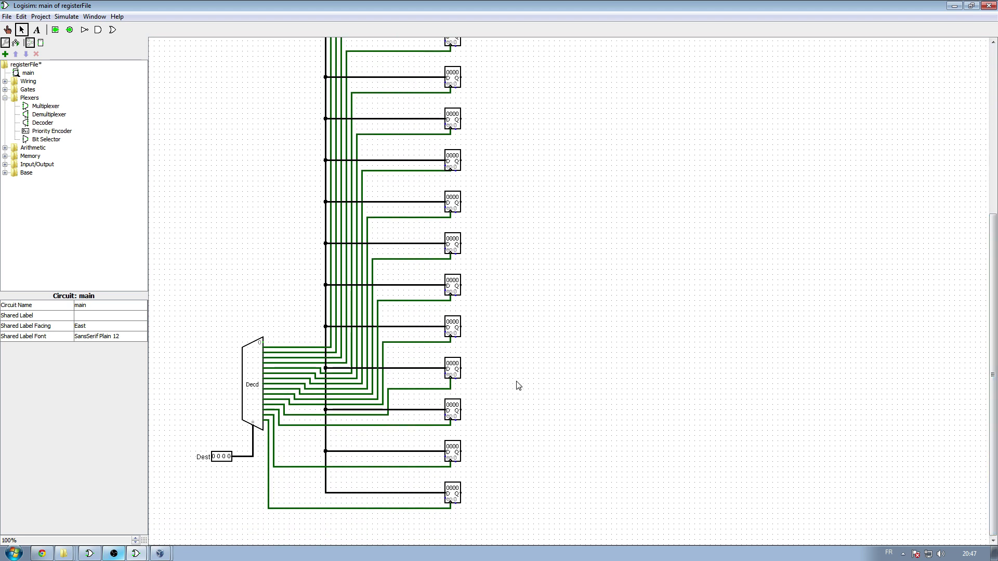
scroll(523, 444, "up", 10)
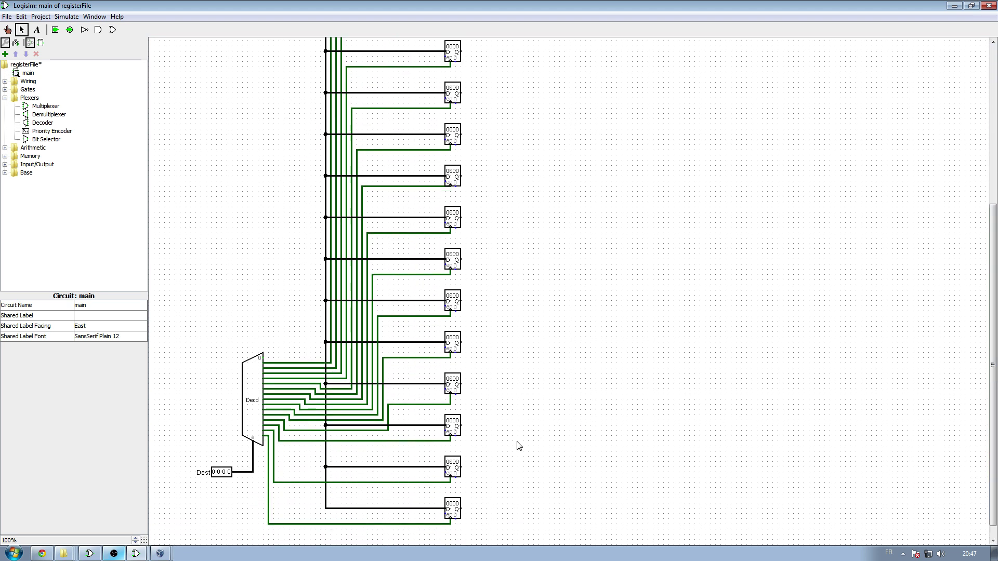
scroll(524, 444, "up", 5)
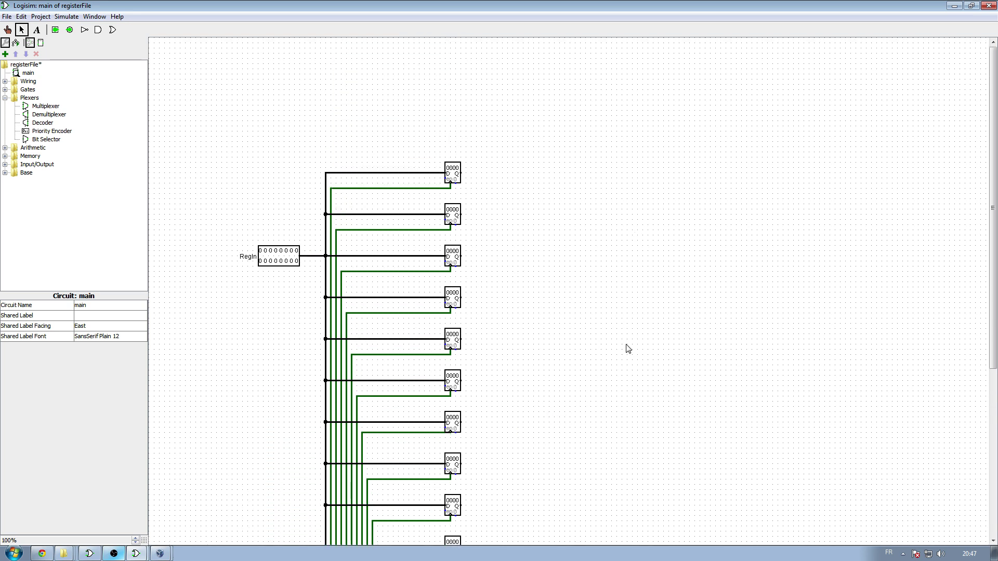
scroll(550, 302, "down", 15)
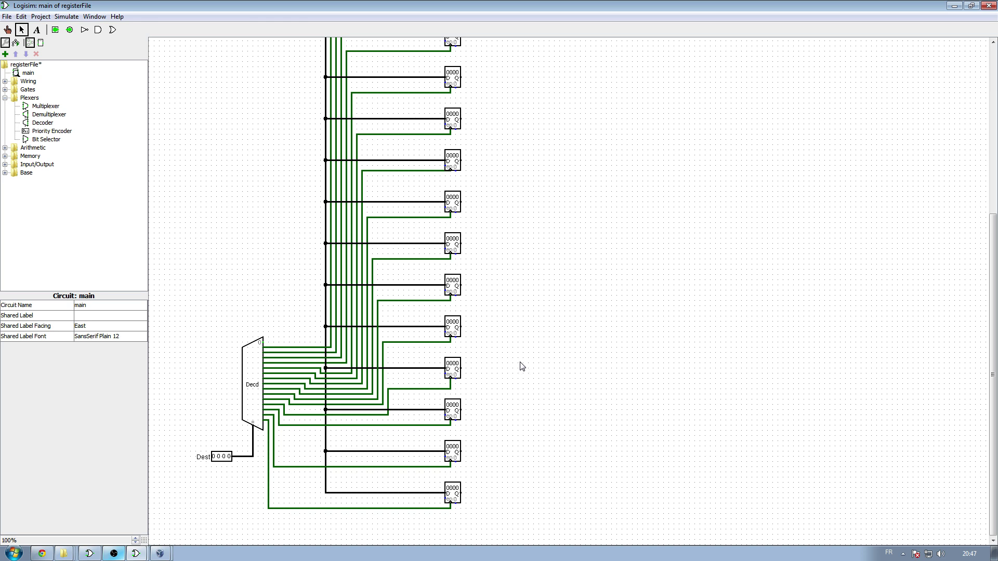
scroll(547, 460, "up", 6)
scroll(545, 458, "down", 6)
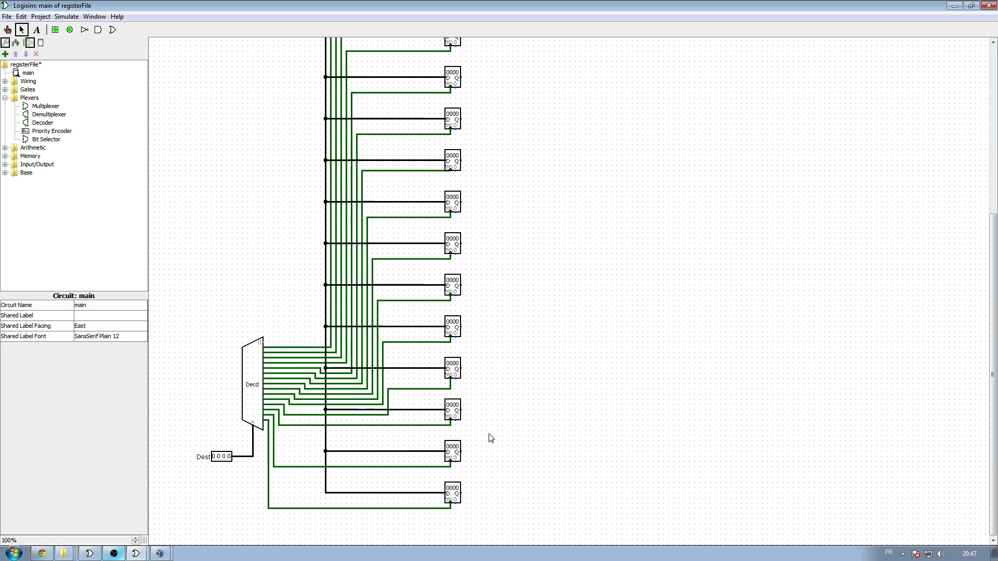
scroll(267, 457, "up", 14)
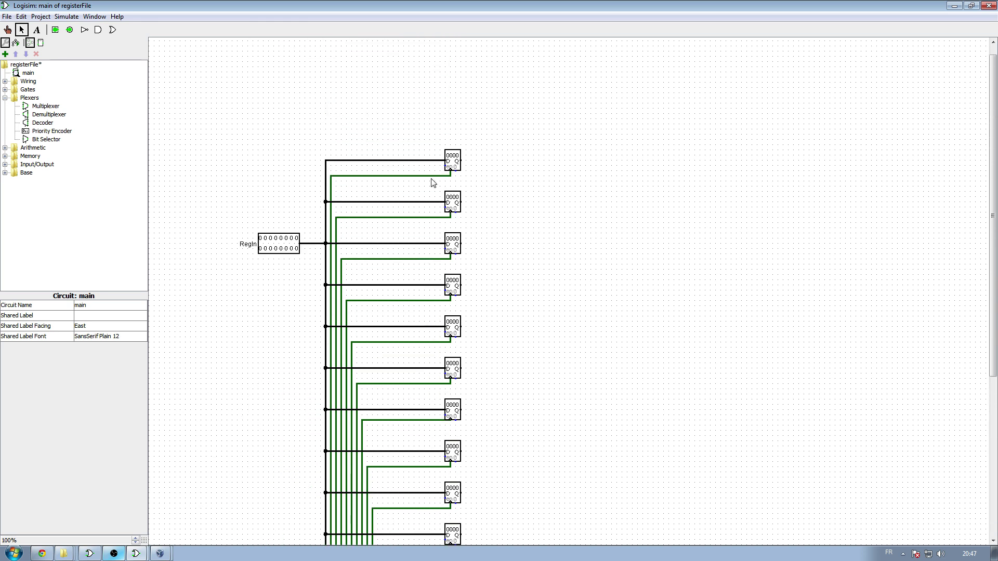
scroll(453, 328, "down", 9)
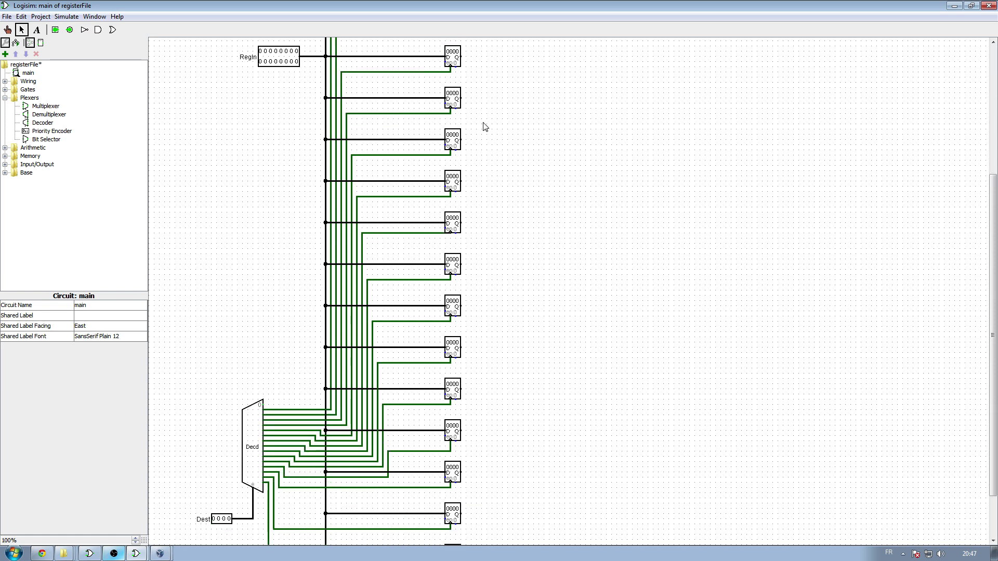
scroll(520, 489, "up", 9)
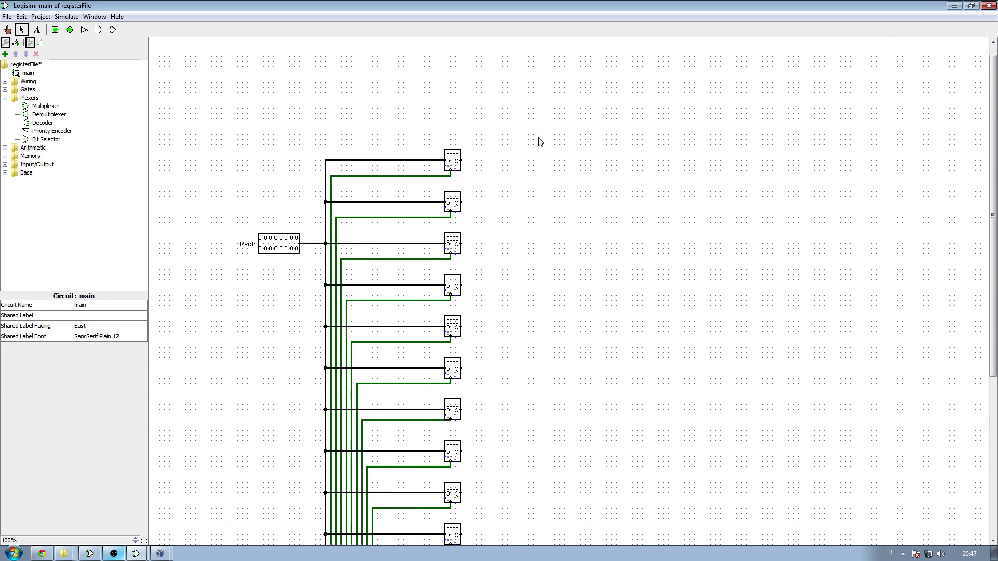
scroll(629, 312, "down", 10)
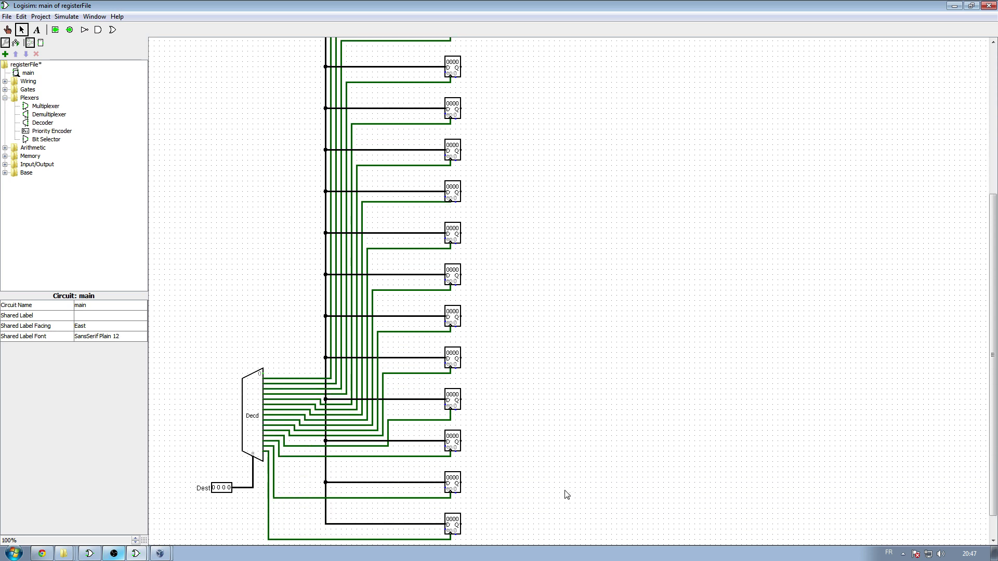
scroll(572, 452, "up", 9)
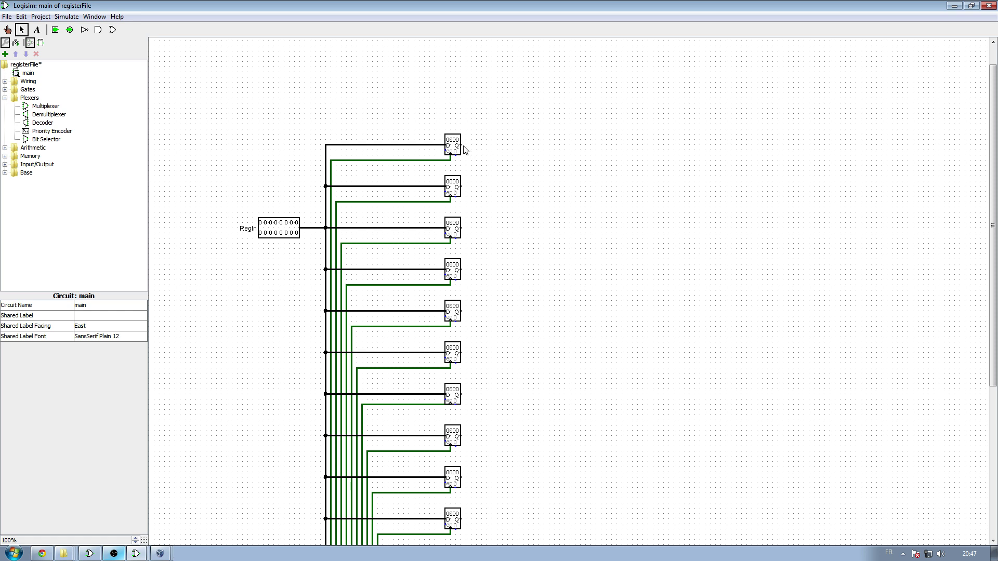
Run a wire from the top register's output down alongside the column to just below the lowest register
left_click_drag(462, 146, 498, 147)
scroll(515, 156, "down", 3)
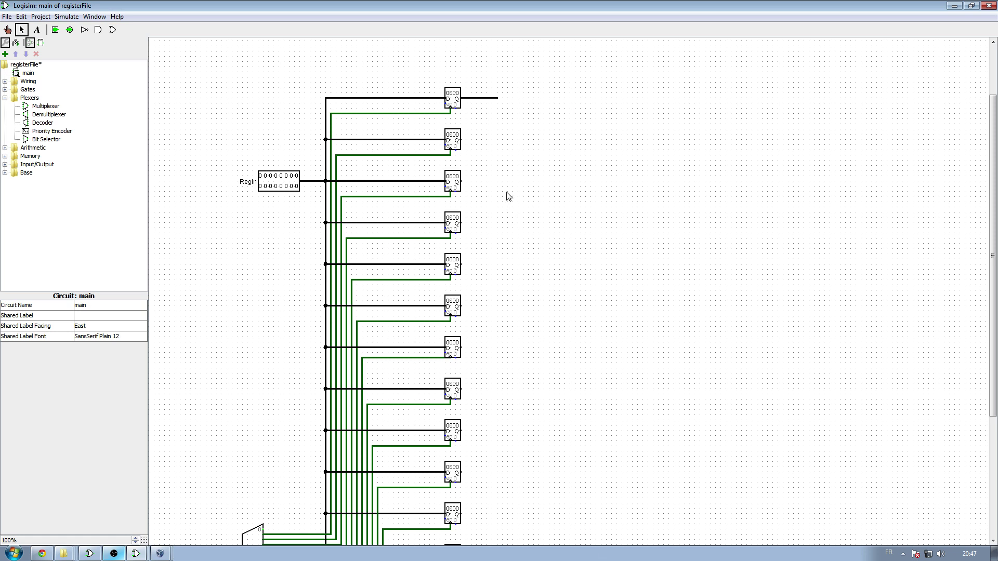
scroll(507, 187, "down", 2)
mouse_move(497, 68)
left_mouse_down()
mouse_move(583, 71)
mouse_move(582, 55)
mouse_move(475, 57)
mouse_move(465, 174)
mouse_move(545, 422)
mouse_move(483, 495)
mouse_move(477, 526)
left_mouse_up()
scroll(583, 68, "down", 1)
scroll(545, 422, "down", 9)
Wire the outputs of the second and third registers from the top down parallel to the first output line, ending level with it
scroll(515, 457, "up", 17)
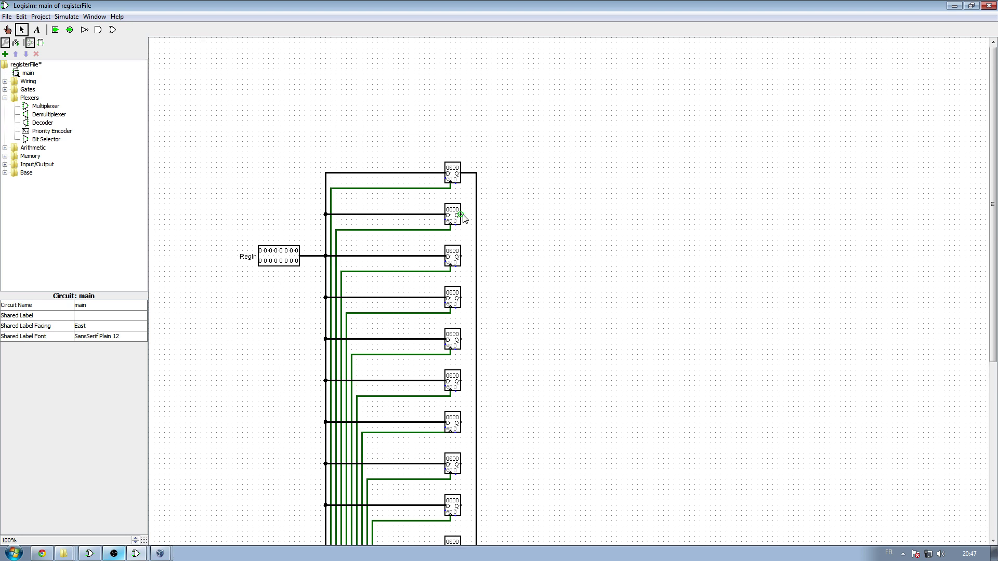
left_click_drag(461, 215, 483, 317)
scroll(486, 292, "down", 14)
scroll(485, 321, "down", 6)
key("Escape")
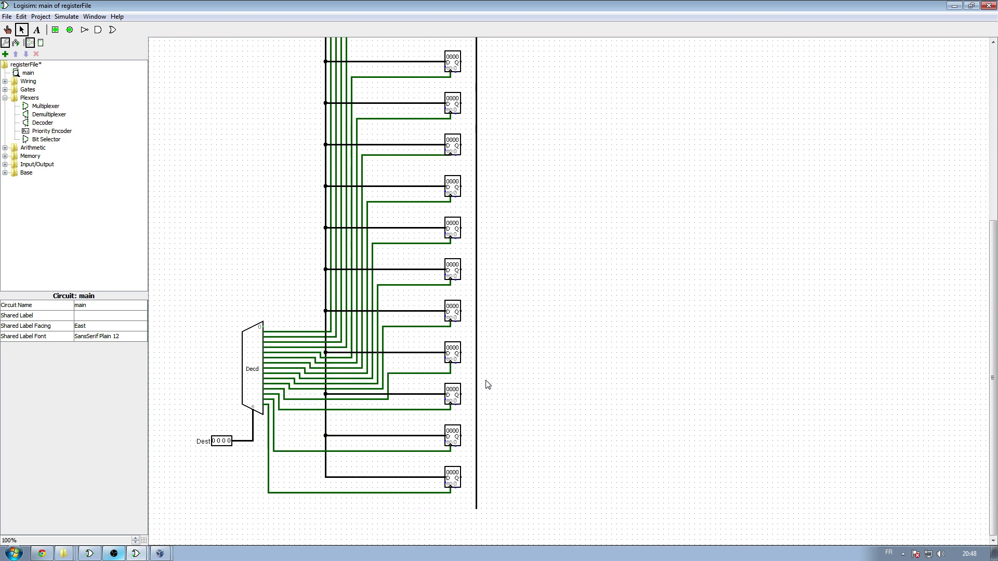
scroll(508, 276, "up", 16)
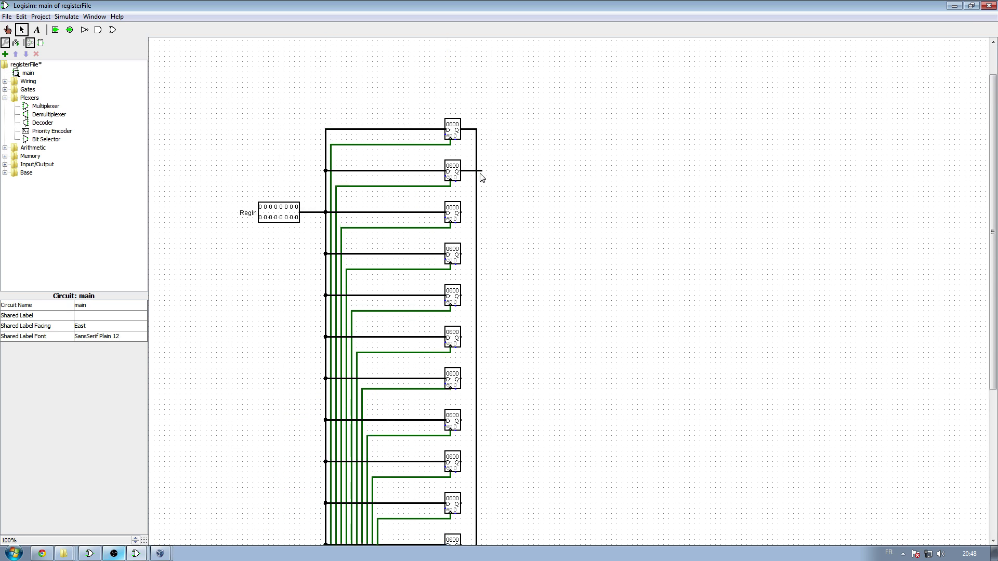
left_click_drag(482, 173, 483, 514)
scroll(504, 400, "down", 20)
scroll(490, 468, "up", 3)
scroll(483, 514, "up", 10)
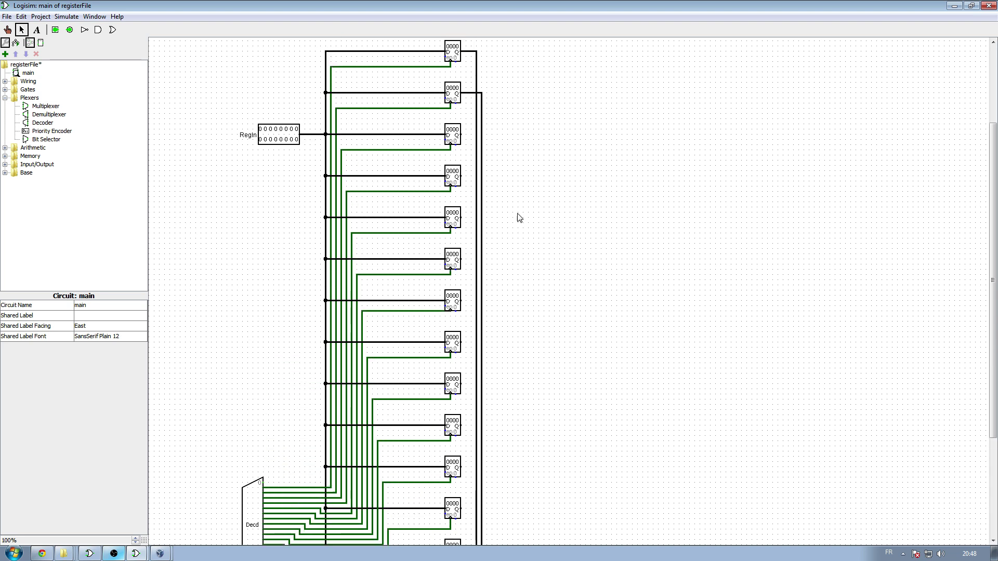
mouse_move(461, 136)
left_mouse_down()
mouse_move(488, 137)
mouse_move(508, 392)
mouse_move(487, 513)
left_mouse_up()
scroll(507, 391, "down", 10)
Extend the first three output lines at the top of the column into parallel horizontal wires of equal end position, leading away from the registers
scroll(528, 278, "up", 20)
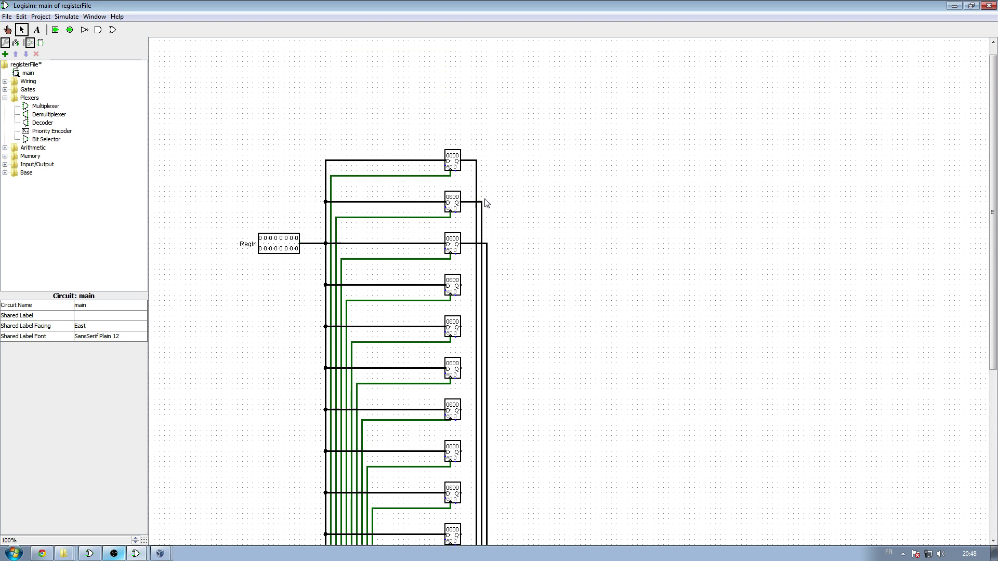
left_click_drag(482, 202, 481, 167)
left_click_drag(487, 243, 564, 159)
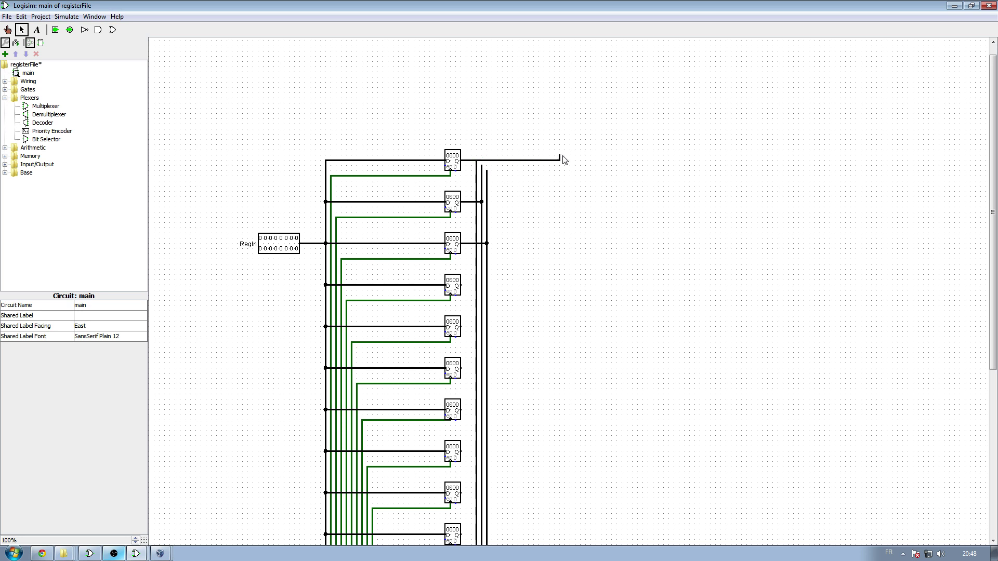
left_click_drag(482, 166, 570, 166)
left_click_drag(487, 173, 570, 172)
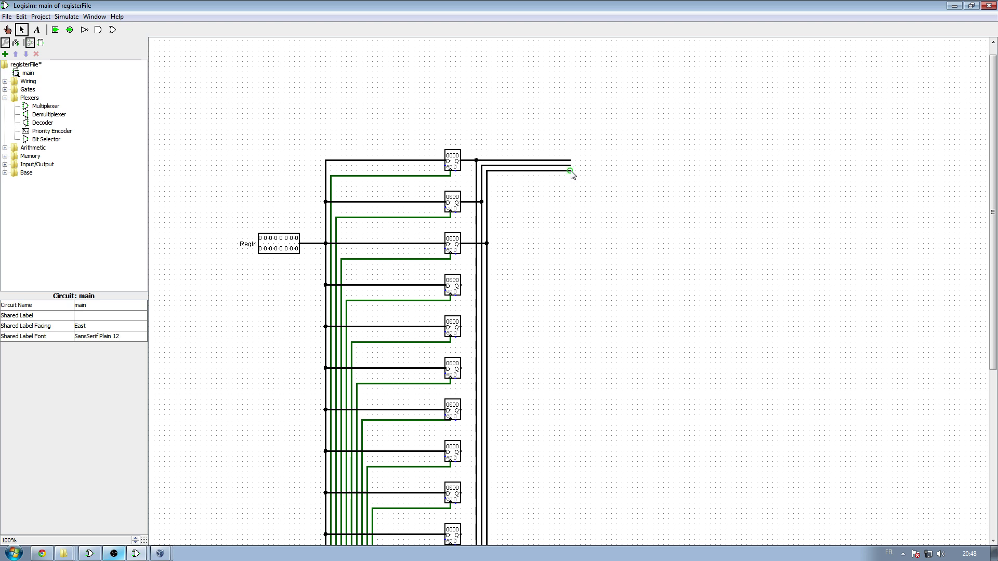
Wire the outputs of the fourth and fifth registers from the top down as the next parallel lines, ending below the column
scroll(577, 381, "down", 3)
scroll(572, 395, "down", 3)
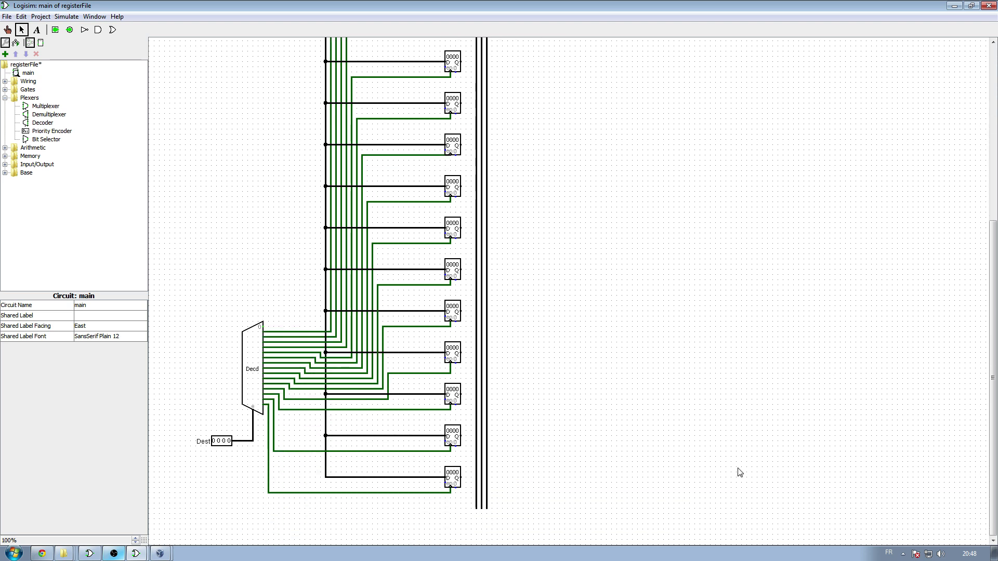
scroll(564, 353, "up", 4)
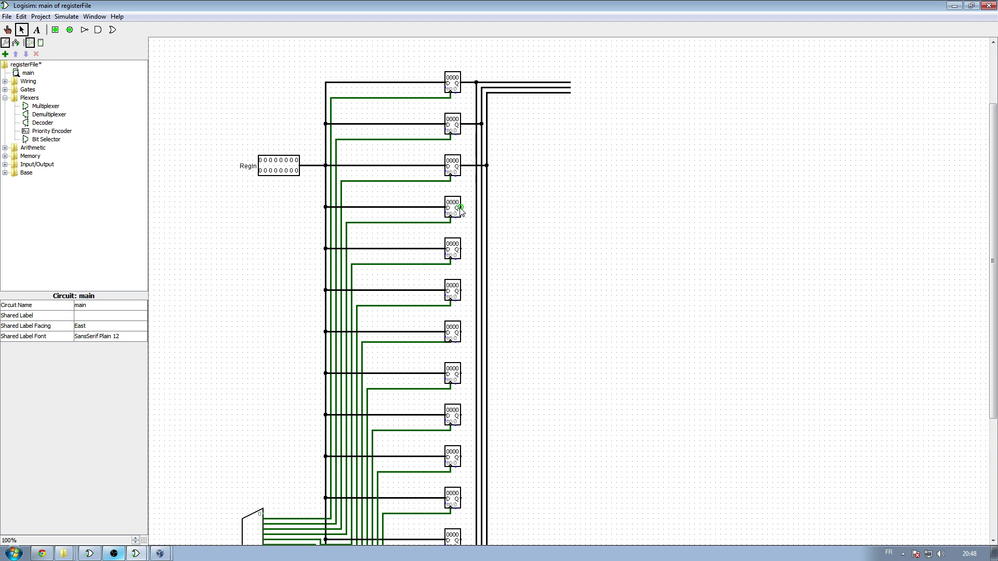
left_click_drag(460, 209, 493, 509)
scroll(504, 312, "down", 2)
scroll(495, 382, "down", 3)
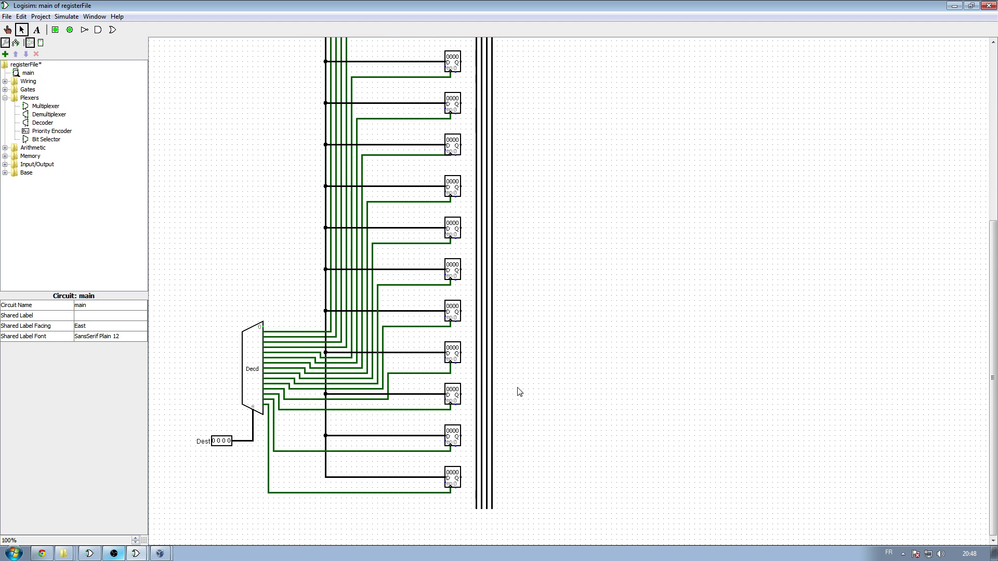
scroll(496, 239, "up", 3)
left_click_drag(463, 175, 500, 515)
scroll(516, 325, "down", 3)
Wire the outputs of the sixth and seventh registers from the top down beside the existing output lines
scroll(535, 234, "up", 2)
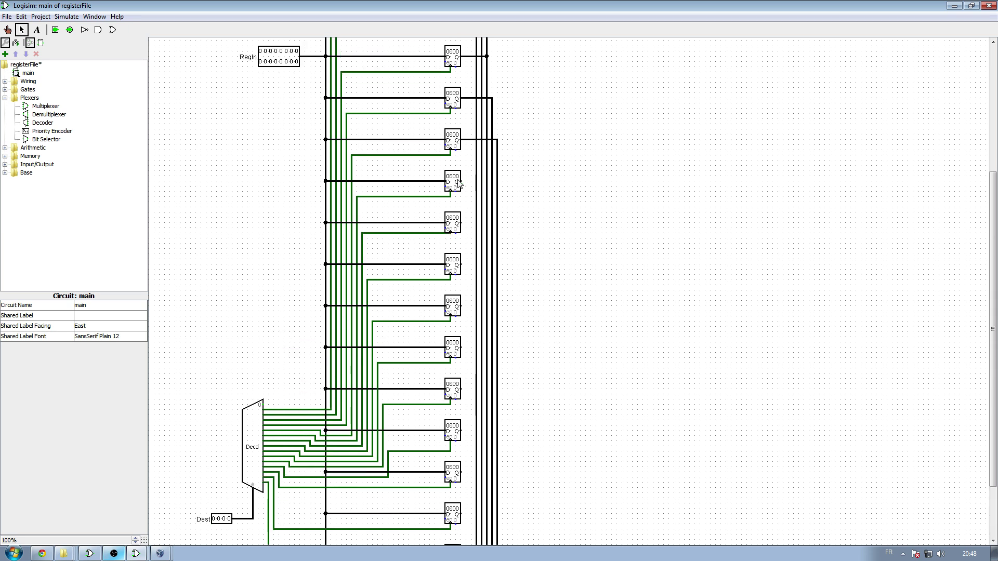
scroll(588, 194, "down", 2)
left_click_drag(461, 182, 504, 509)
scroll(539, 385, "up", 3)
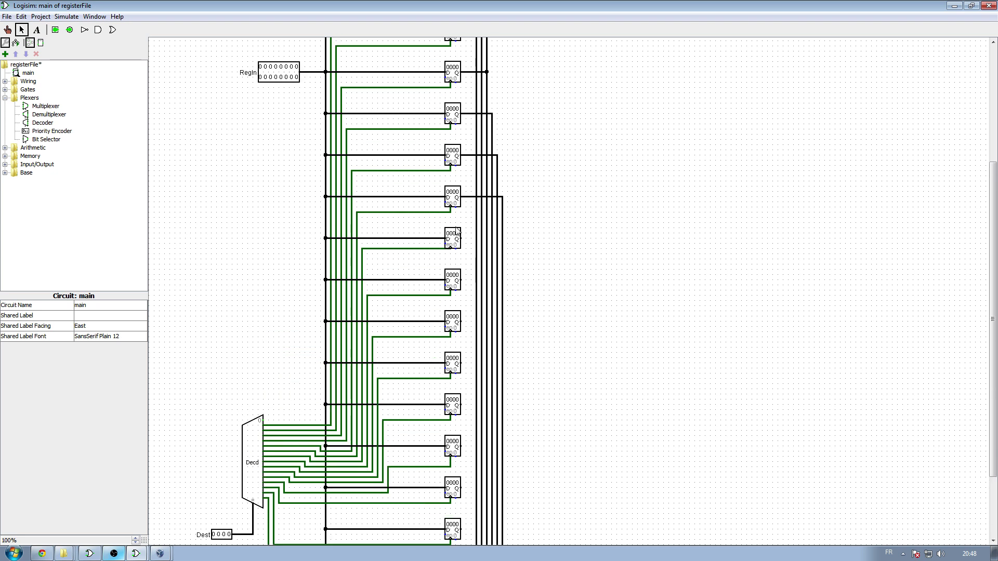
left_click_drag(462, 240, 504, 507)
scroll(491, 239, "down", 3)
Wire the outputs of the eighth, ninth and tenth registers from the top down as the next parallel output lines
scroll(550, 361, "up", 2)
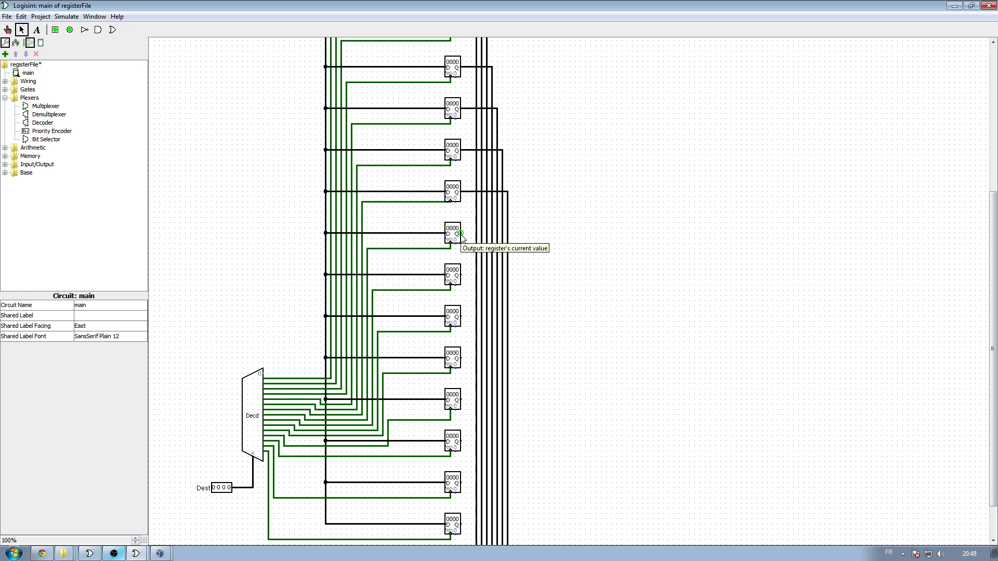
left_click_drag(461, 235, 515, 511)
scroll(515, 263, "down", 2)
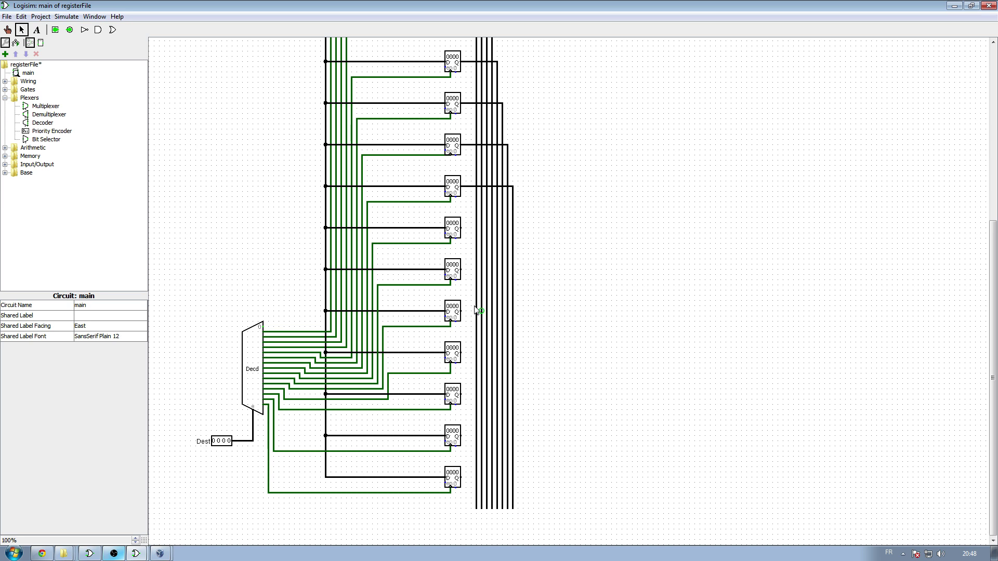
left_click_drag(461, 229, 522, 512)
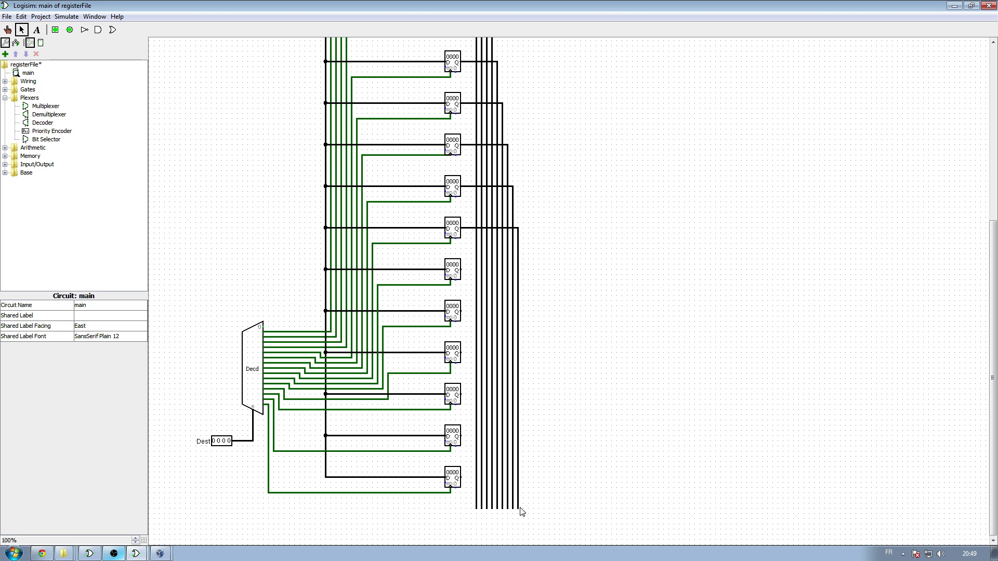
left_click_drag(461, 269, 525, 512)
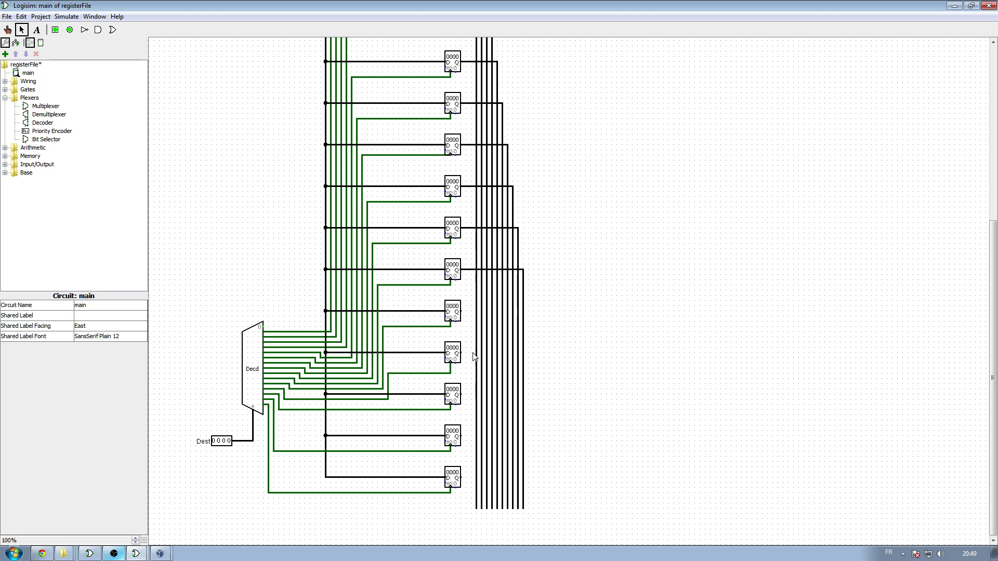
Wire the outputs of the four lowest registers down as the next parallel lines, ending level with the others, and save the circuit
left_click_drag(461, 352, 529, 511)
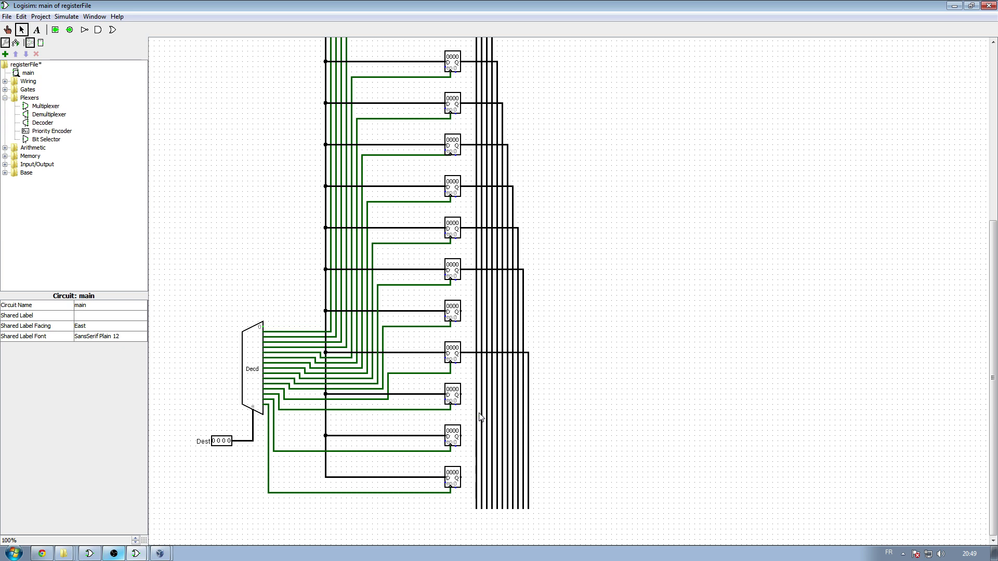
mouse_move(464, 394)
left_mouse_down()
mouse_move(531, 396)
mouse_move(534, 510)
left_mouse_up()
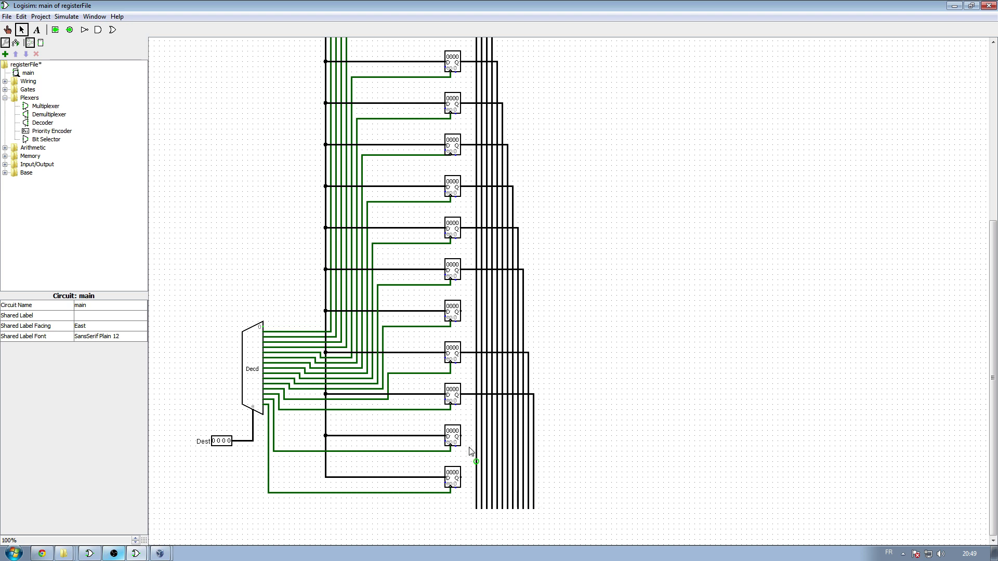
mouse_move(461, 437)
left_mouse_down()
mouse_move(532, 447)
mouse_move(542, 502)
left_mouse_up()
left_click_drag(461, 477, 543, 503)
left_click(136, 553)
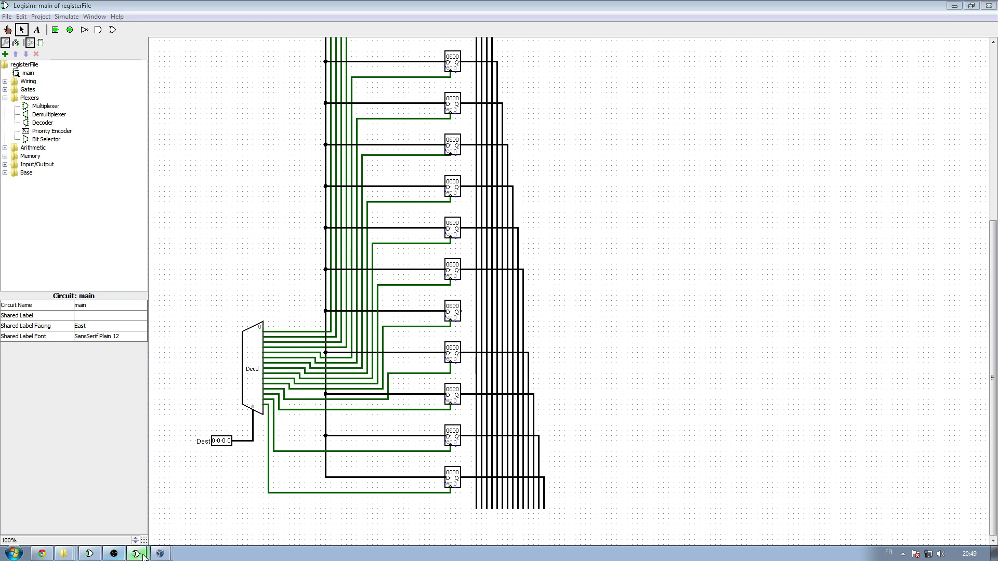
left_click(135, 526)
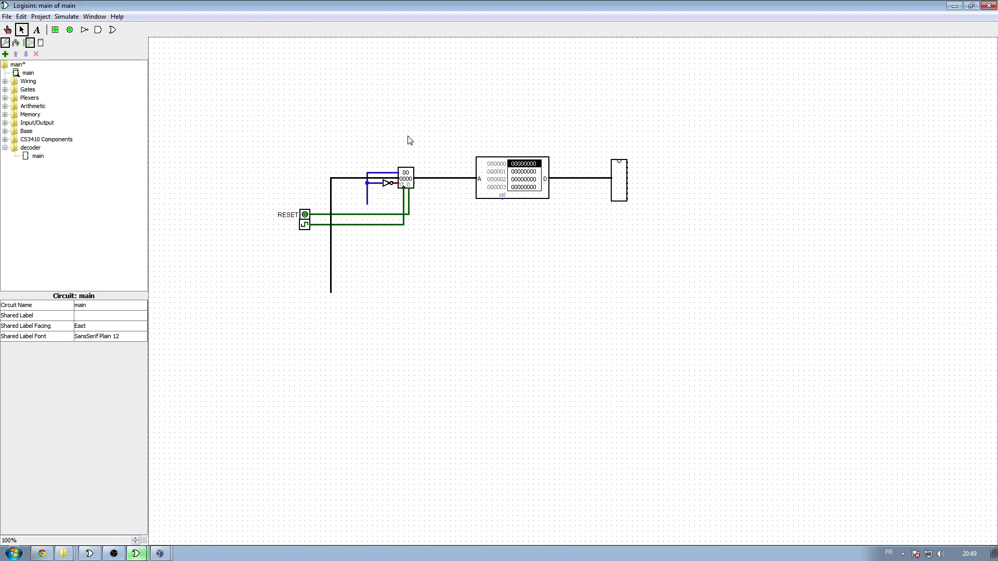
left_click(7, 29)
left_click(136, 553)
left_click(135, 526)
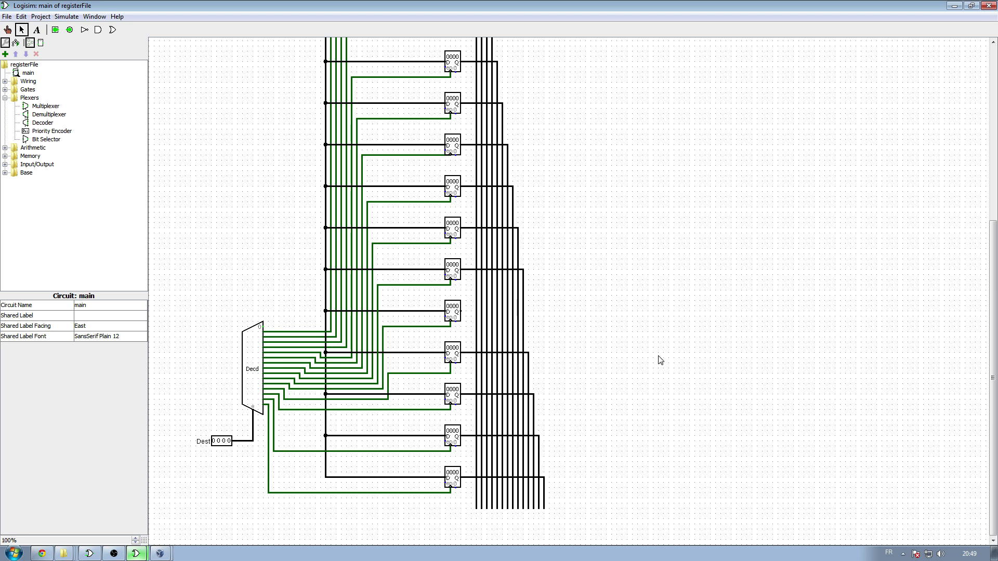
scroll(671, 370, "up", 6)
scroll(608, 363, "down", 4)
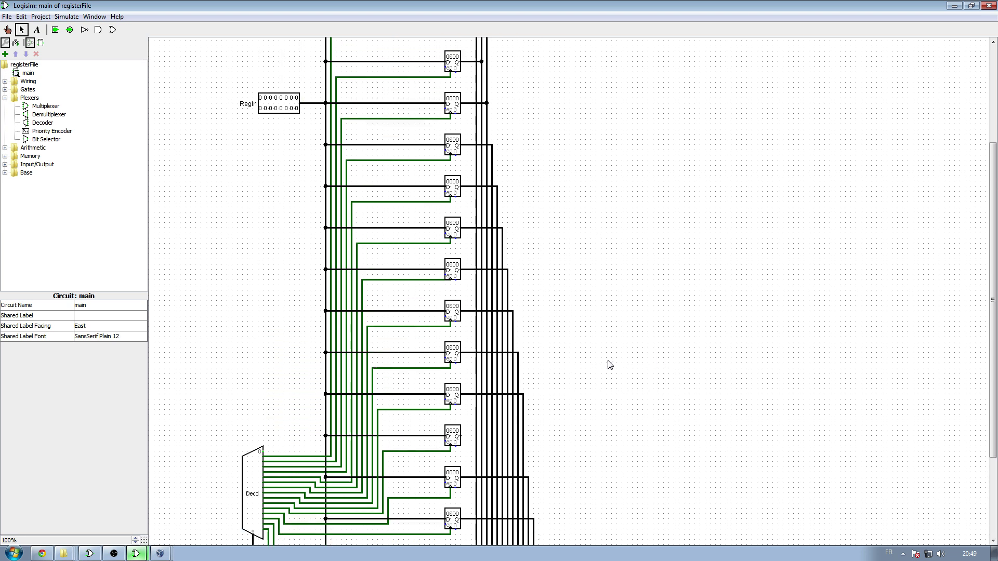
scroll(593, 352, "down", 4)
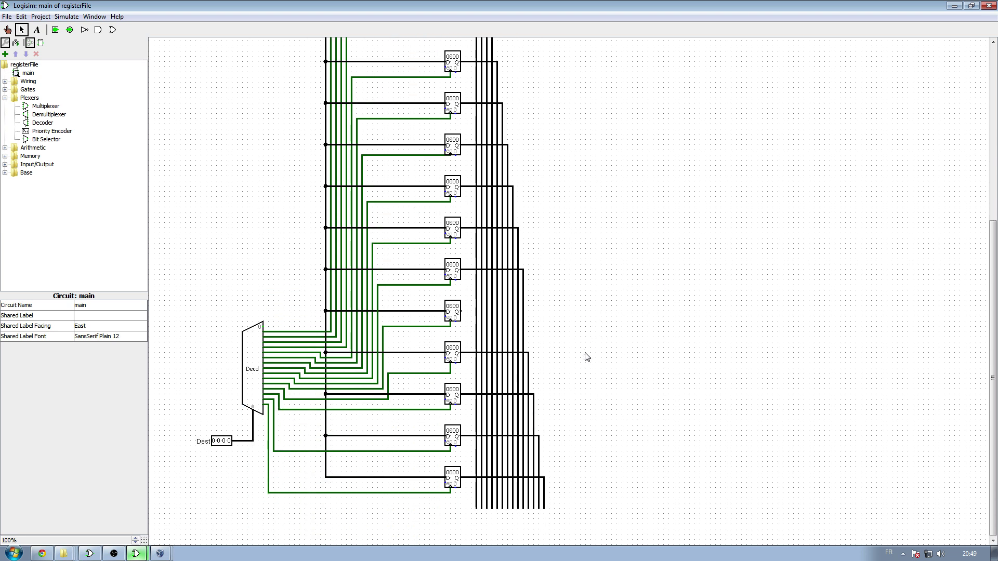
Shift the four lowest registers' vertical output lines one grid unit right and wire the fifth-lowest register's output down through the gap
left_click(545, 499)
left_click_drag(545, 499, 540, 486)
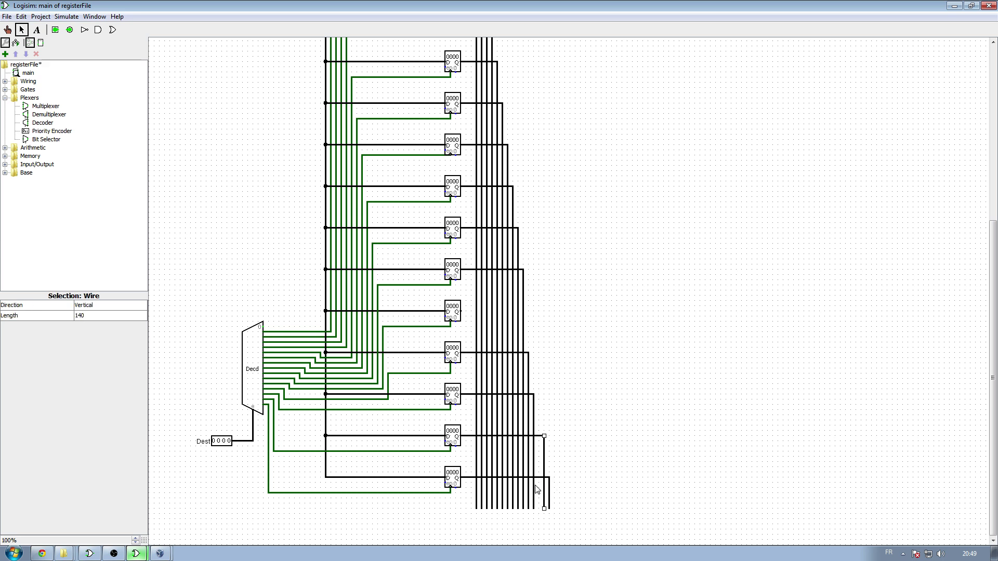
left_click(536, 486)
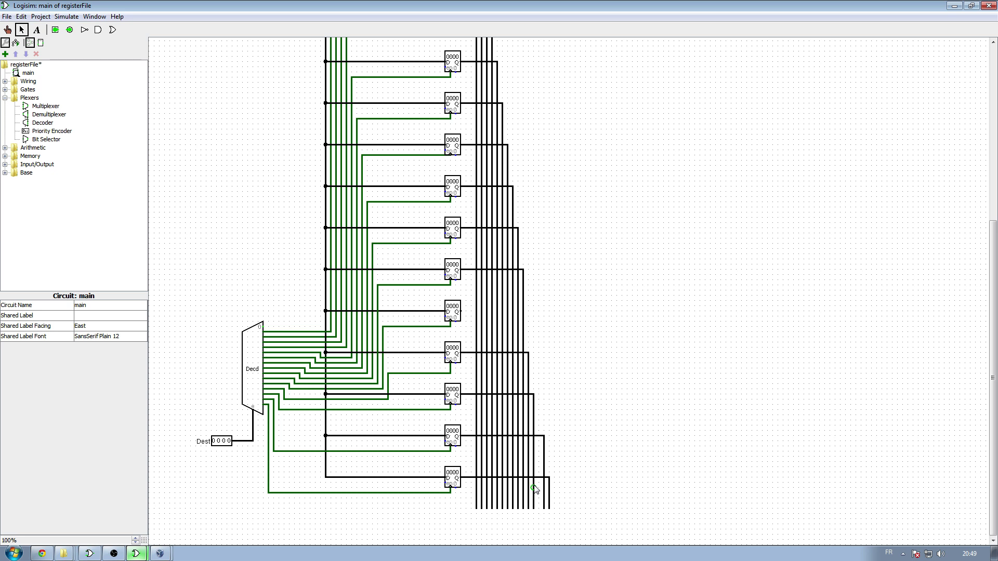
left_click(535, 489)
left_click_drag(535, 490, 539, 490)
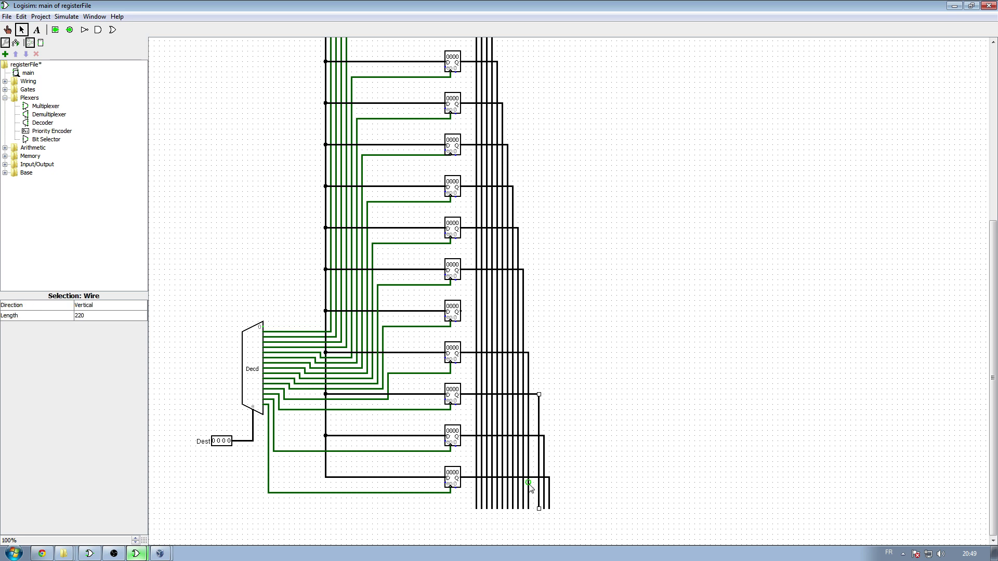
left_click(527, 484)
left_click_drag(529, 484, 534, 484)
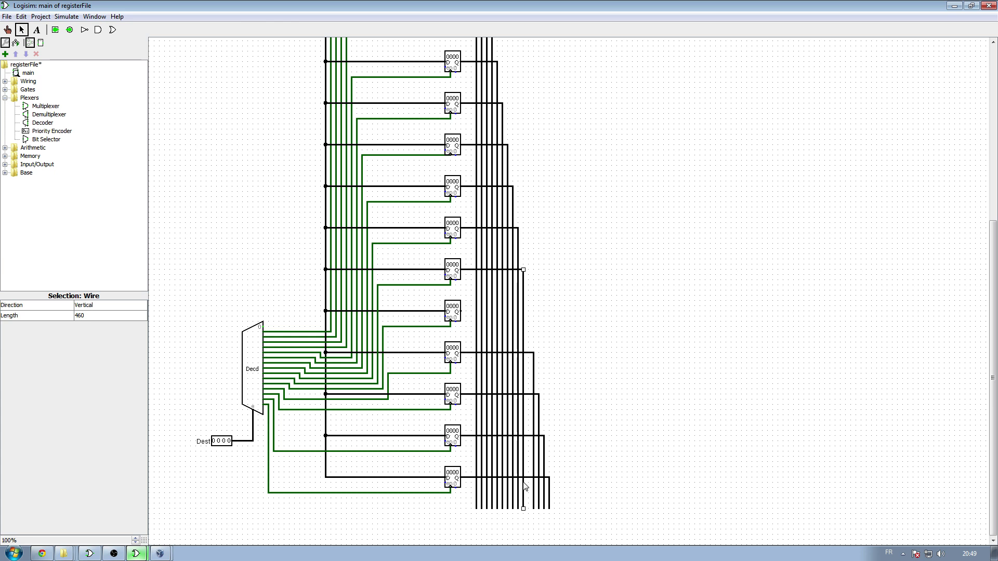
left_click_drag(465, 311, 527, 499)
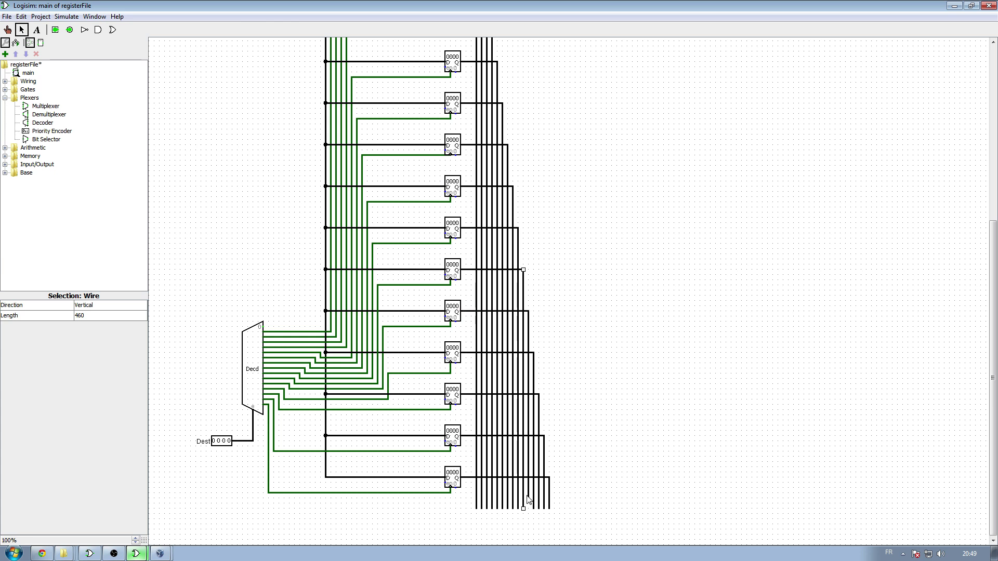
left_click(594, 462)
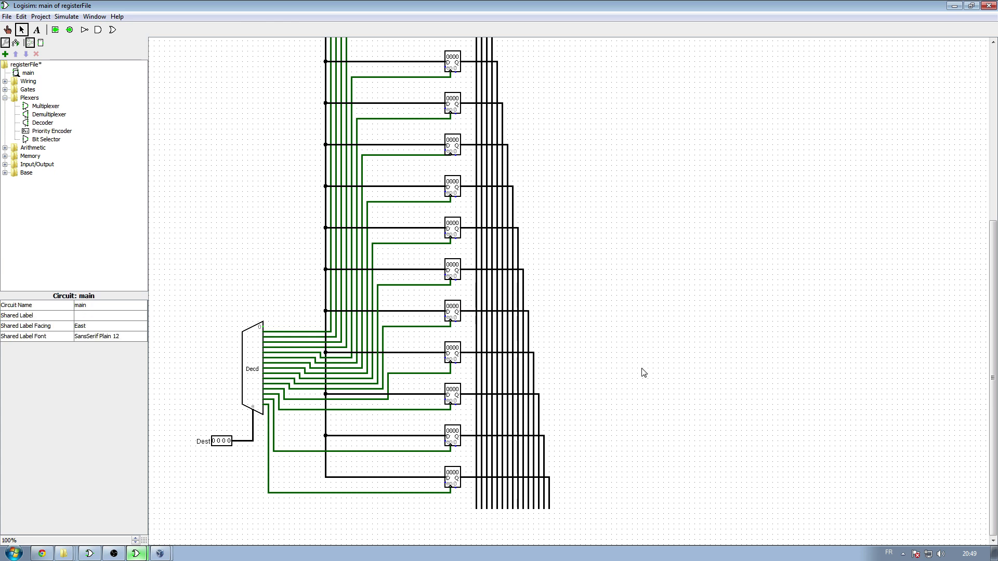
Wire the outputs of the fourth to eighth registers up and right as parallel lines beneath the three existing upper output lines
scroll(681, 370, "up", 3)
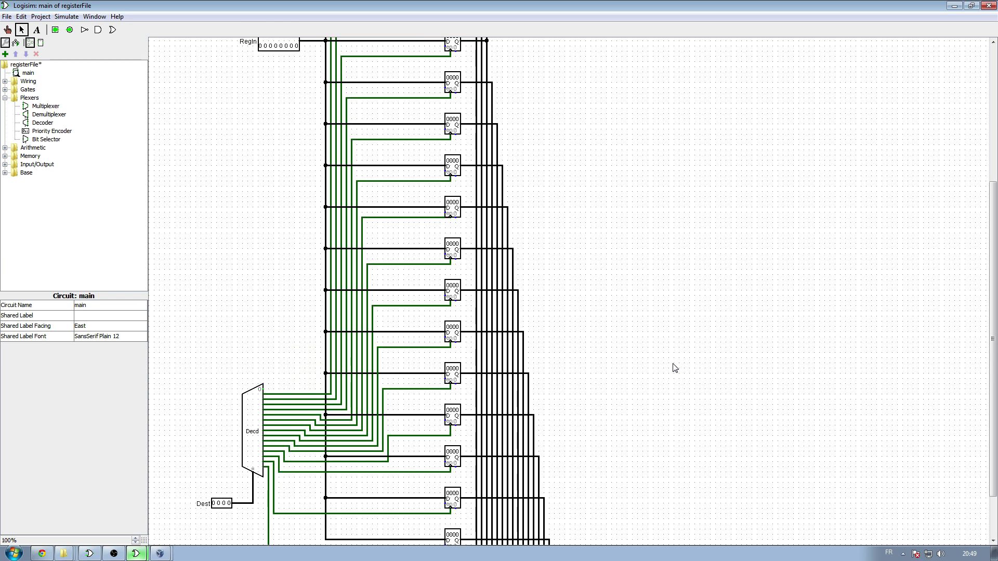
scroll(675, 368, "up", 10)
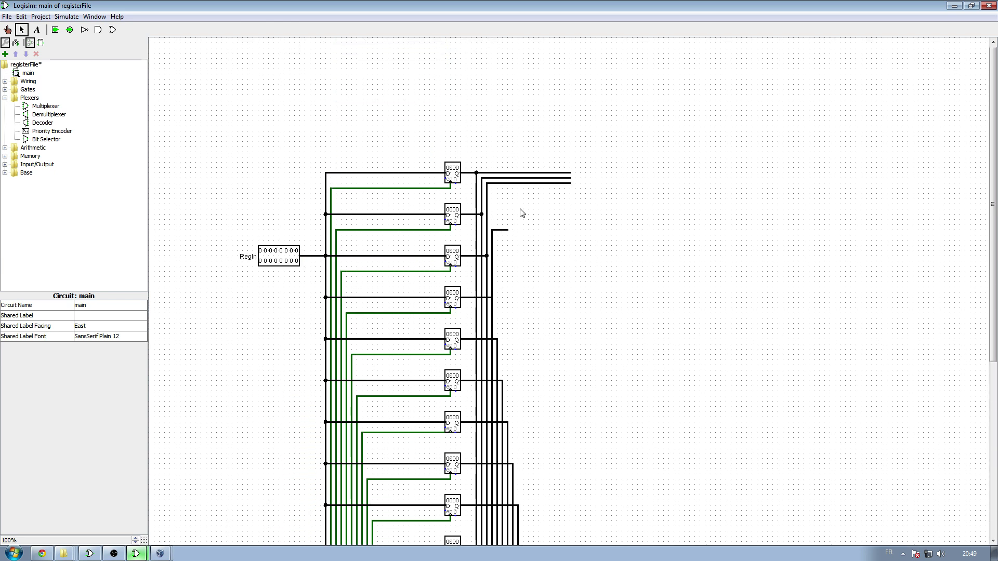
left_click_drag(521, 213, 570, 194)
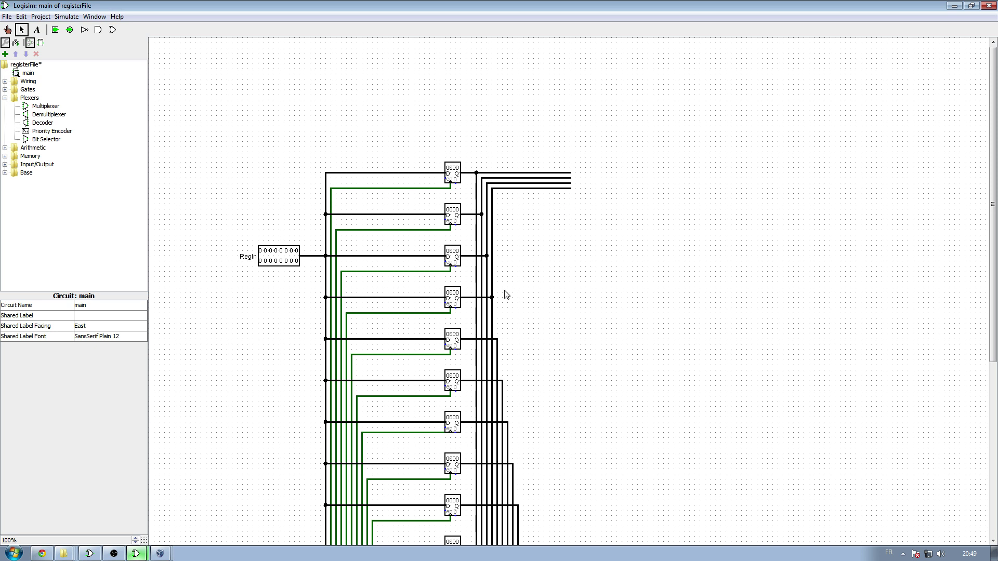
left_click_drag(498, 339, 570, 193)
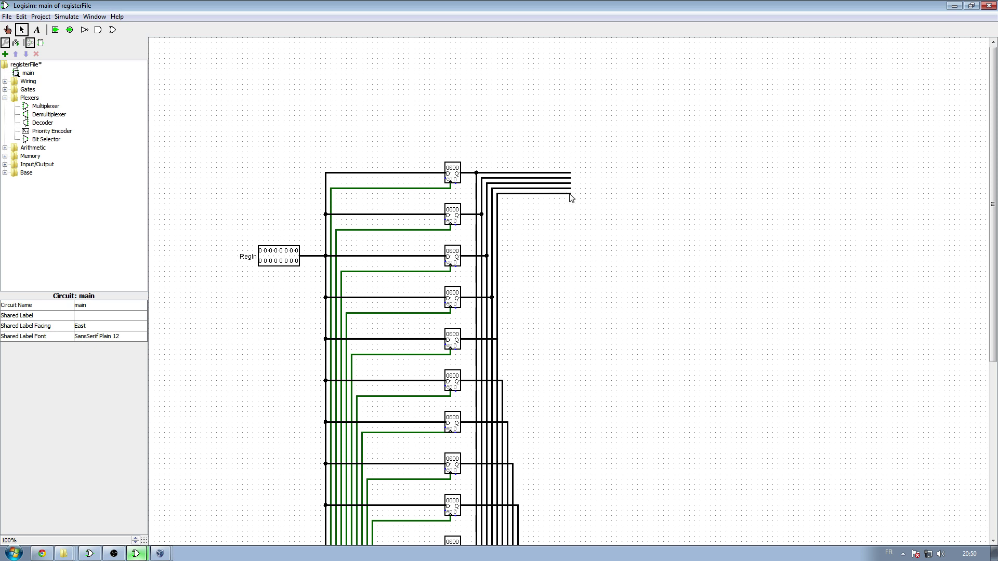
left_click_drag(501, 381, 570, 198)
mouse_move(508, 422)
left_mouse_down()
mouse_move(548, 234)
mouse_move(568, 208)
left_mouse_up()
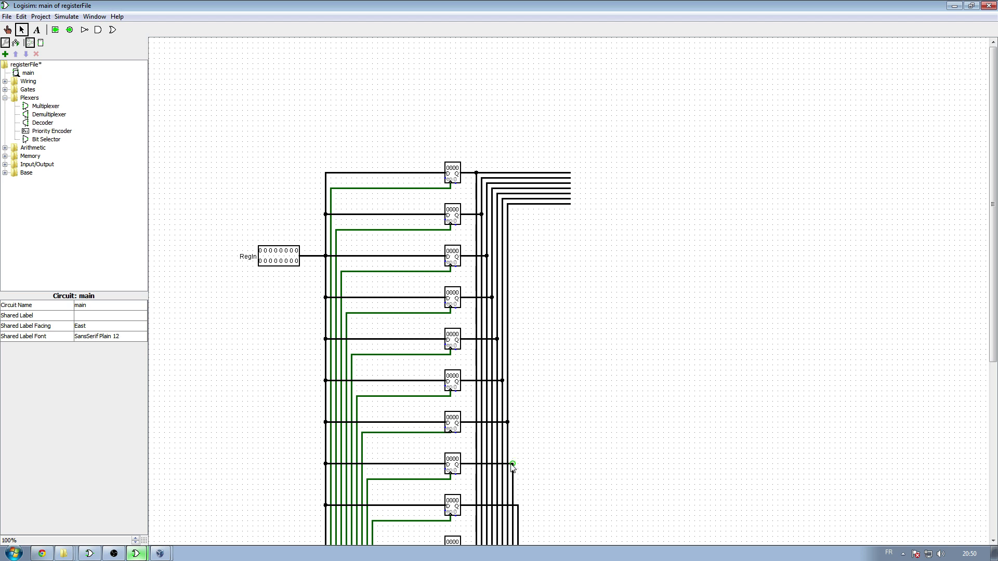
mouse_move(512, 464)
left_mouse_down()
mouse_move(554, 225)
mouse_move(570, 210)
left_mouse_up()
Extend the outputs of the ninth to twelfth registers up and right as the next parallel lines of the upper bundle
scroll(561, 257, "down", 3)
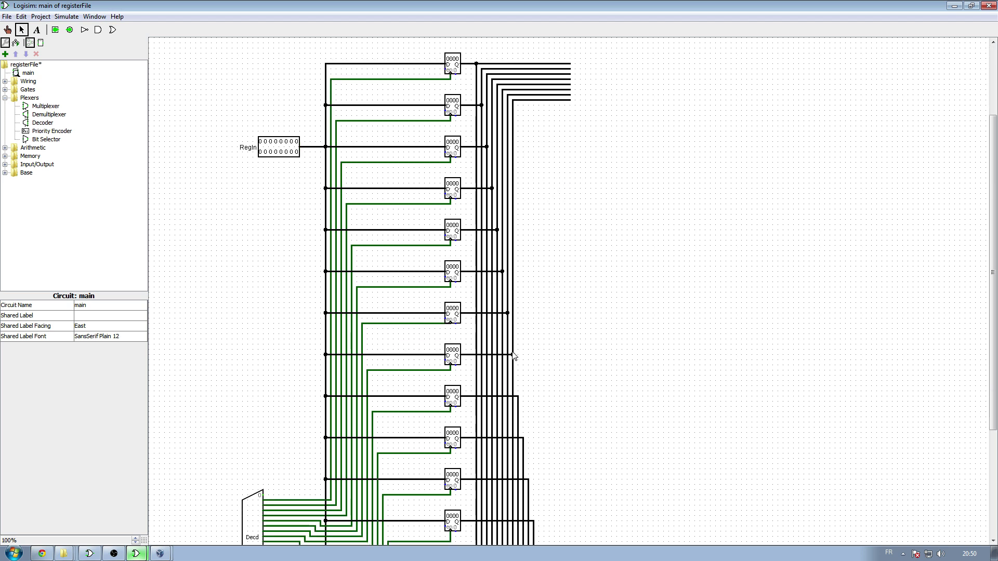
mouse_move(518, 396)
left_mouse_down()
mouse_move(554, 116)
mouse_move(569, 107)
left_mouse_up()
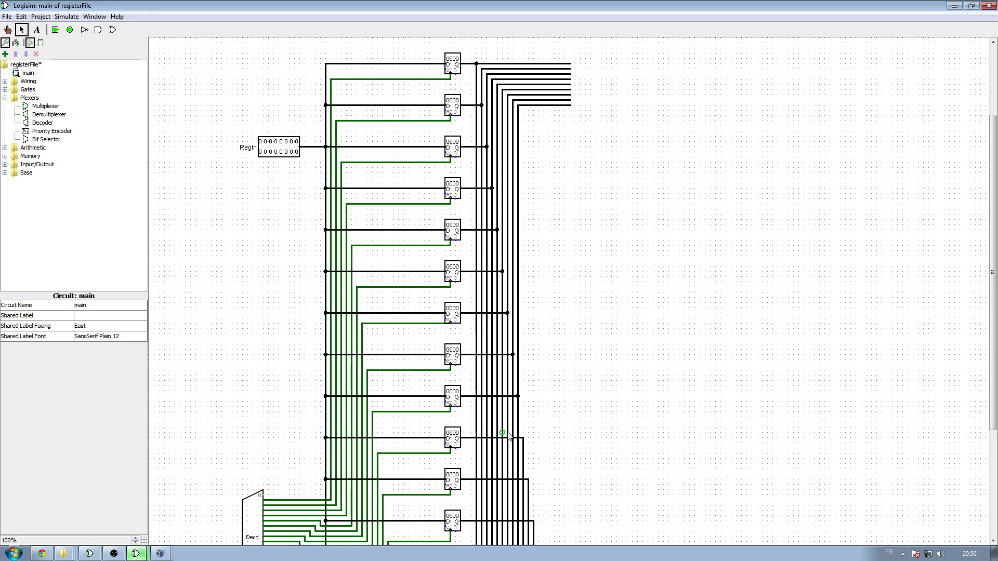
mouse_move(523, 438)
left_mouse_down()
mouse_move(566, 204)
mouse_move(569, 110)
left_mouse_up()
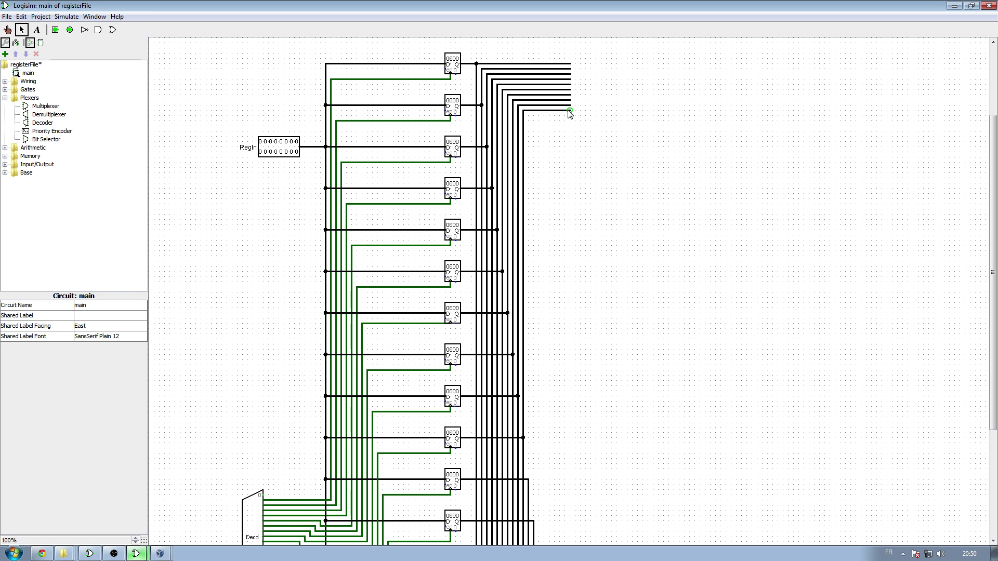
scroll(562, 156, "down", 3)
scroll(537, 289, "up", 3)
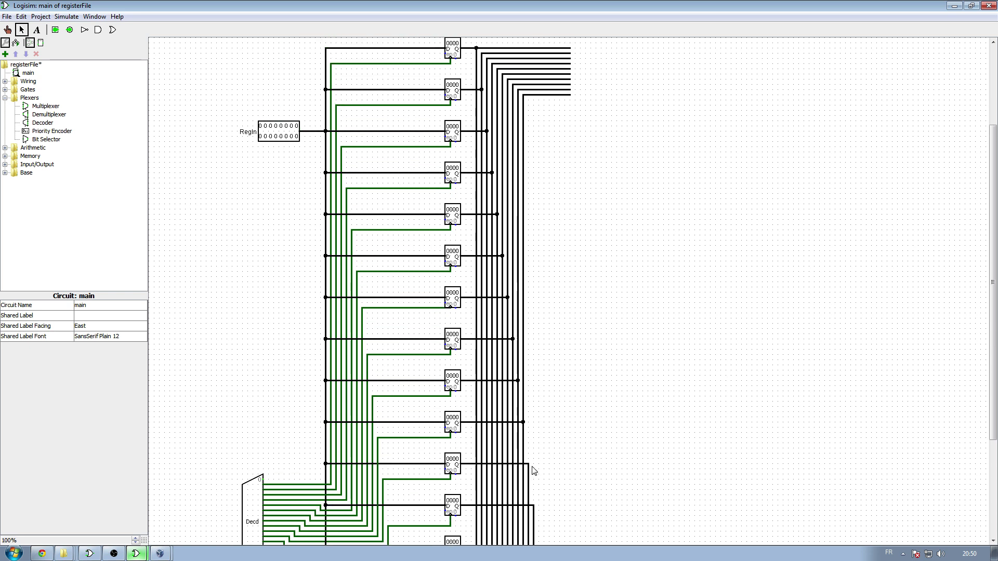
mouse_move(532, 466)
left_mouse_down()
mouse_move(549, 130)
mouse_move(570, 101)
left_mouse_up()
scroll(566, 109, "down", 2)
left_click_drag(533, 443, 570, 47)
Extend the outputs of the three lowest registers up and right to complete the upper bundle of parallel lines
scroll(571, 216, "down", 2)
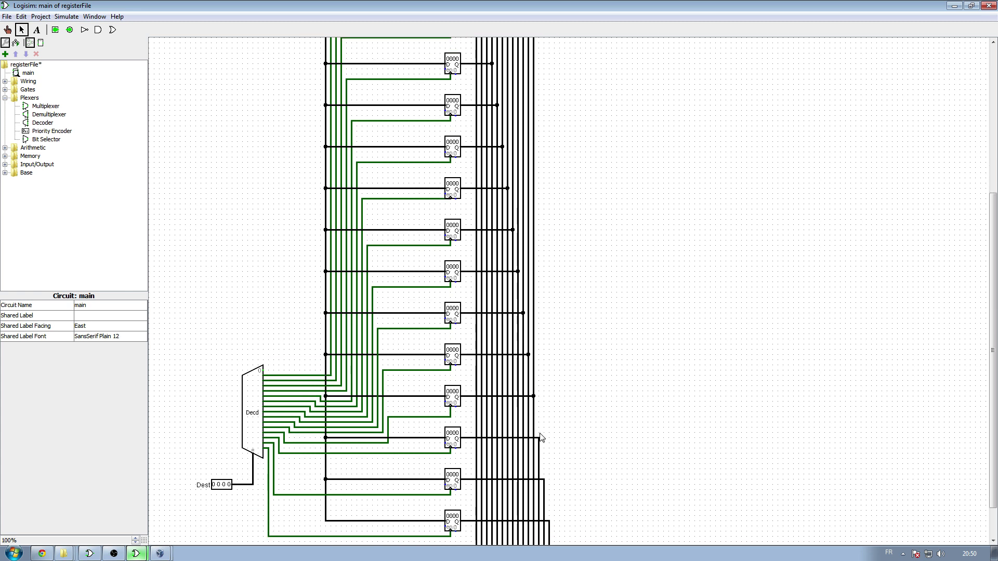
left_click_drag(539, 437, 571, 95)
scroll(556, 187, "up", 3)
scroll(601, 299, "down", 4)
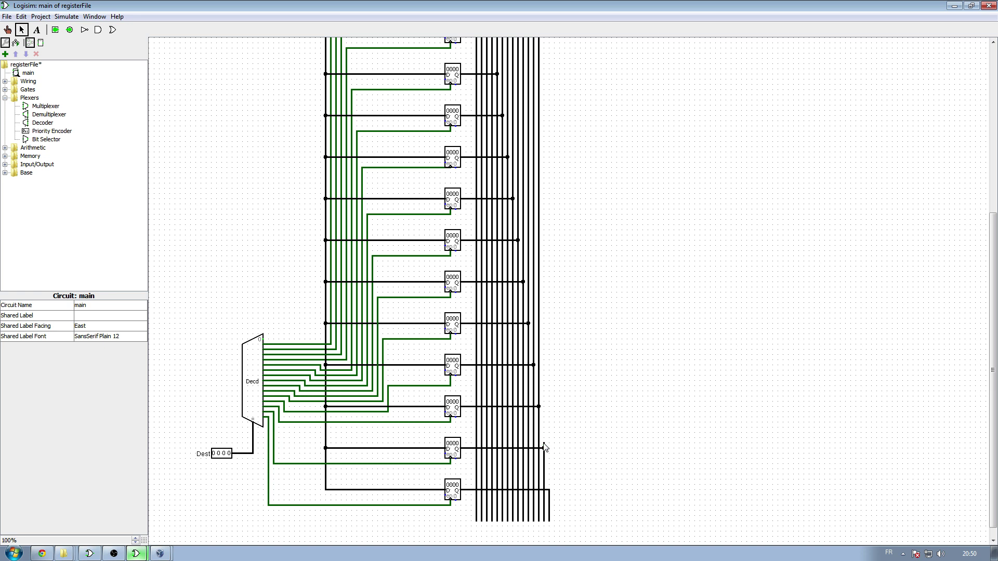
left_click_drag(543, 448, 567, 105)
scroll(563, 167, "up", 4)
scroll(582, 179, "down", 4)
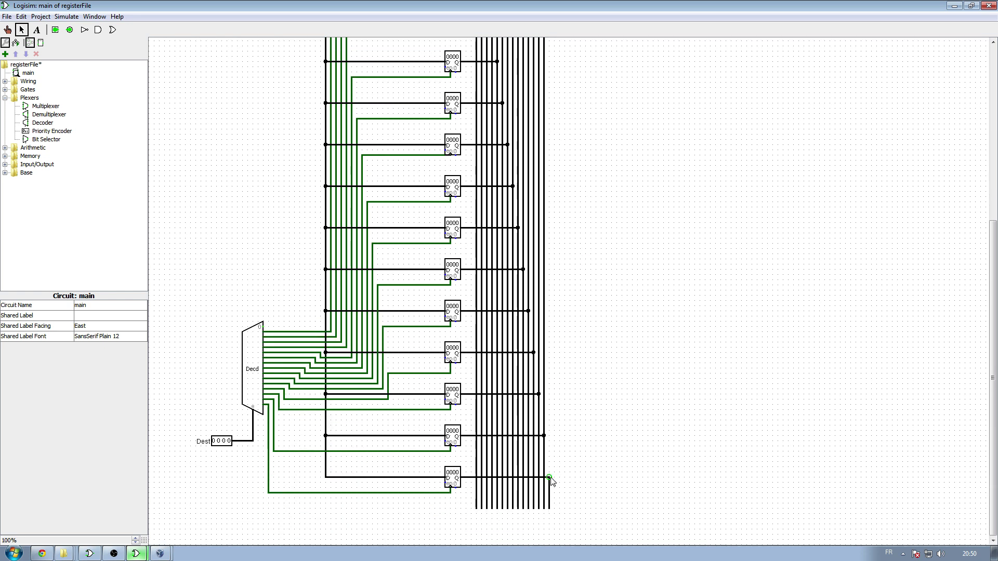
left_click_drag(549, 477, 571, 94)
scroll(566, 177, "up", 4)
scroll(587, 107, "up", 4)
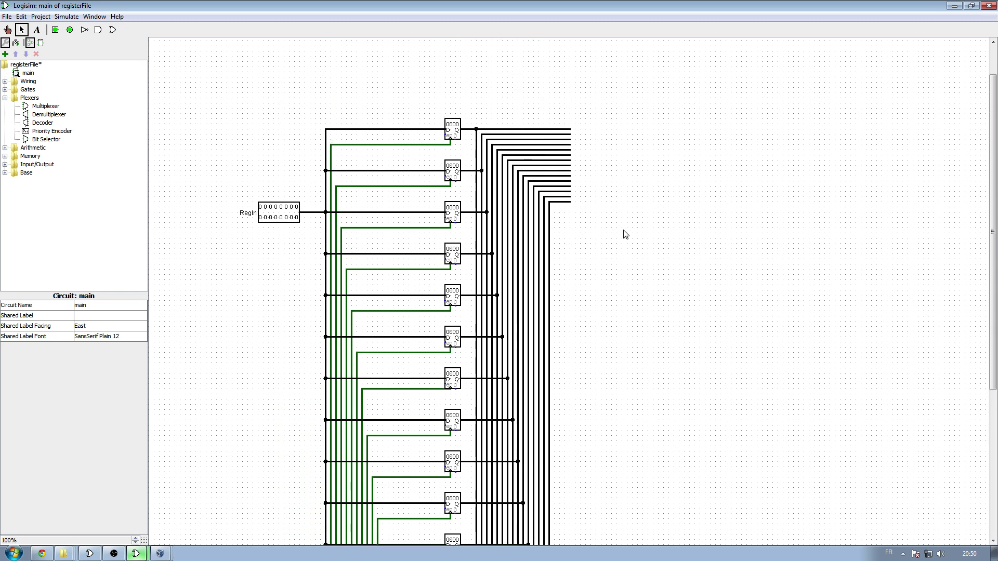
Branch the six rightmost vertical output lines to the right near their lower ends as stacked parallel lines of equal end position
scroll(613, 255, "down", 7)
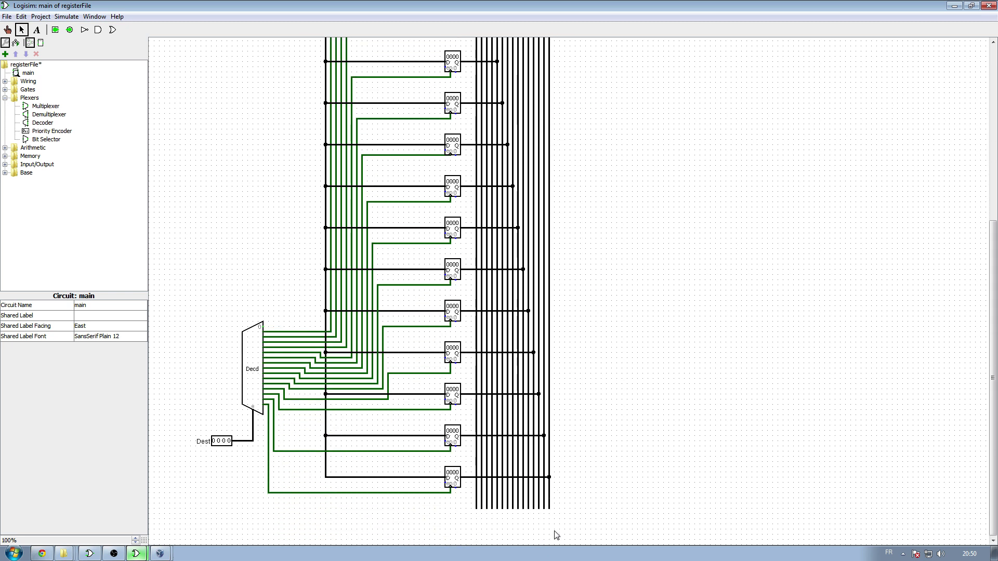
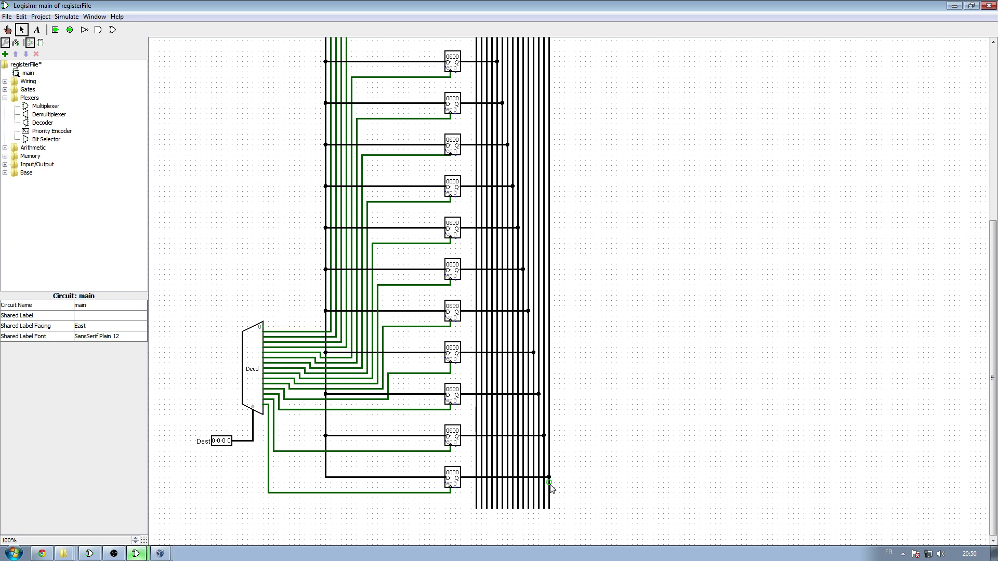
left_click_drag(548, 508, 617, 509)
left_click_drag(543, 503, 616, 503)
left_click_drag(538, 498, 615, 499)
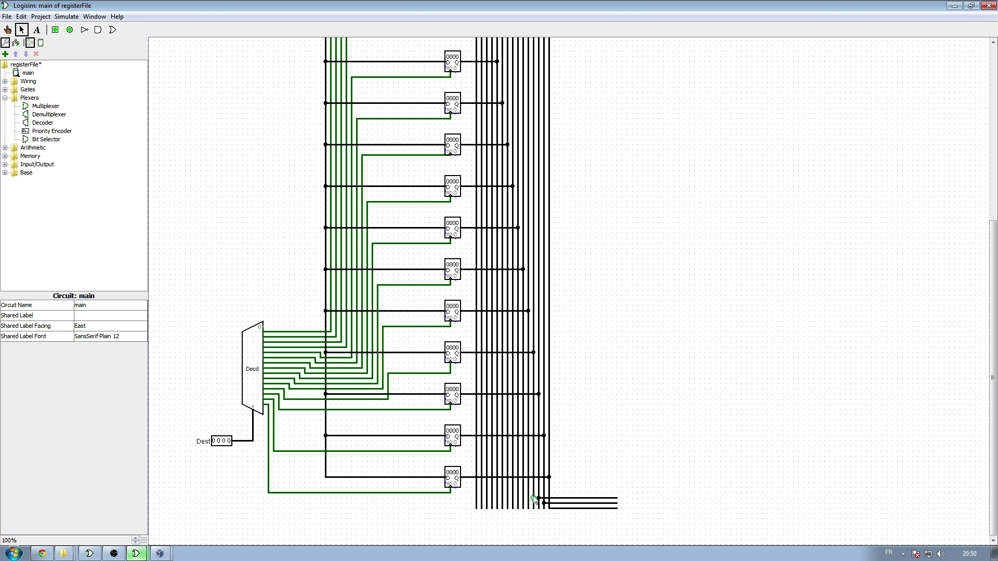
left_click_drag(533, 493, 611, 493)
left_click_drag(528, 488, 611, 488)
left_click_drag(522, 483, 616, 482)
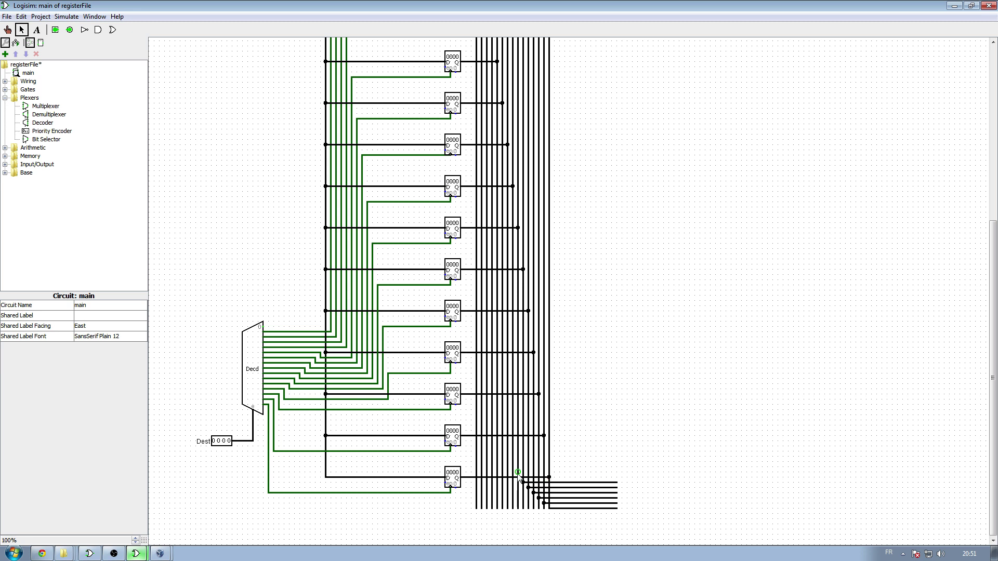
Branch the remaining nine vertical output lines to the right, stacked above the first six and ending level with them
left_click_drag(518, 474, 617, 477)
left_click_drag(515, 472, 617, 471)
left_click_drag(507, 462, 613, 470)
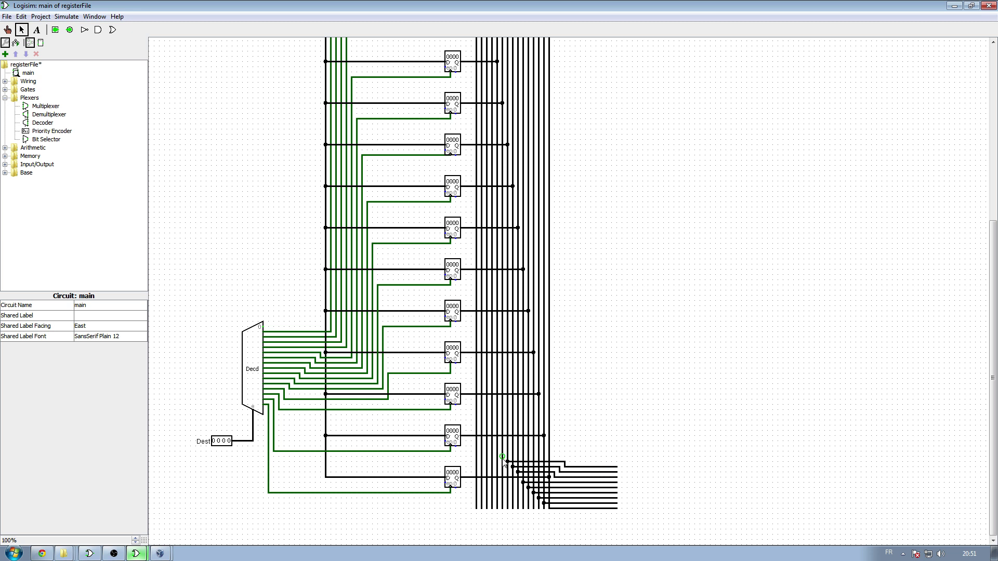
left_click_drag(503, 457, 617, 461)
left_click_drag(498, 452, 617, 456)
left_click_drag(489, 447, 616, 452)
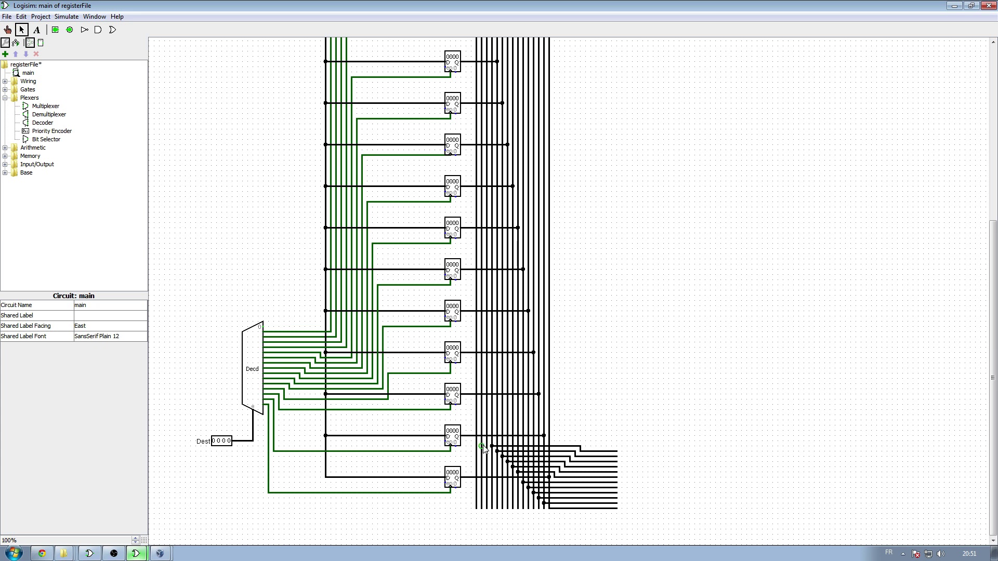
left_click_drag(487, 441, 617, 446)
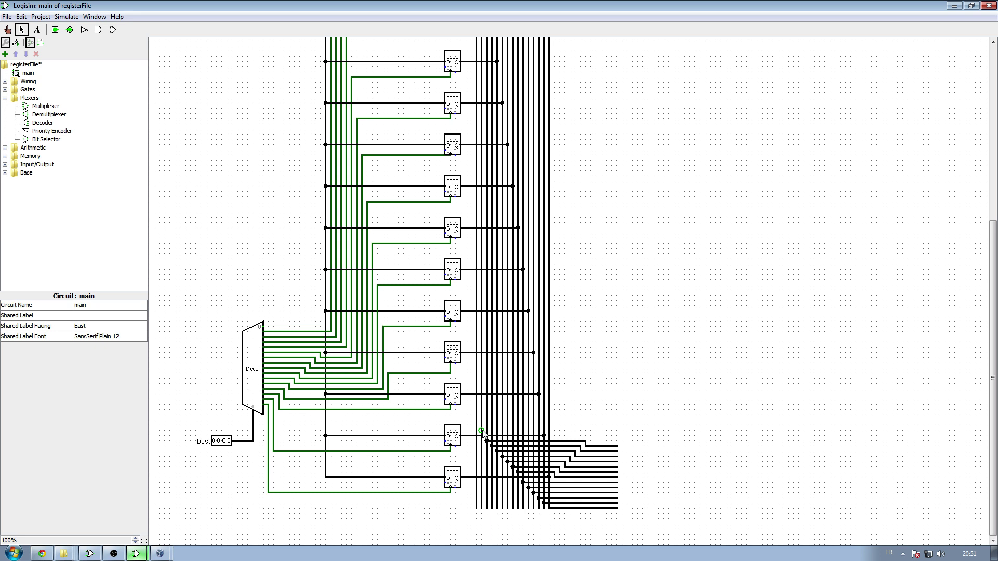
left_click_drag(481, 431, 616, 440)
left_click_drag(476, 425, 617, 436)
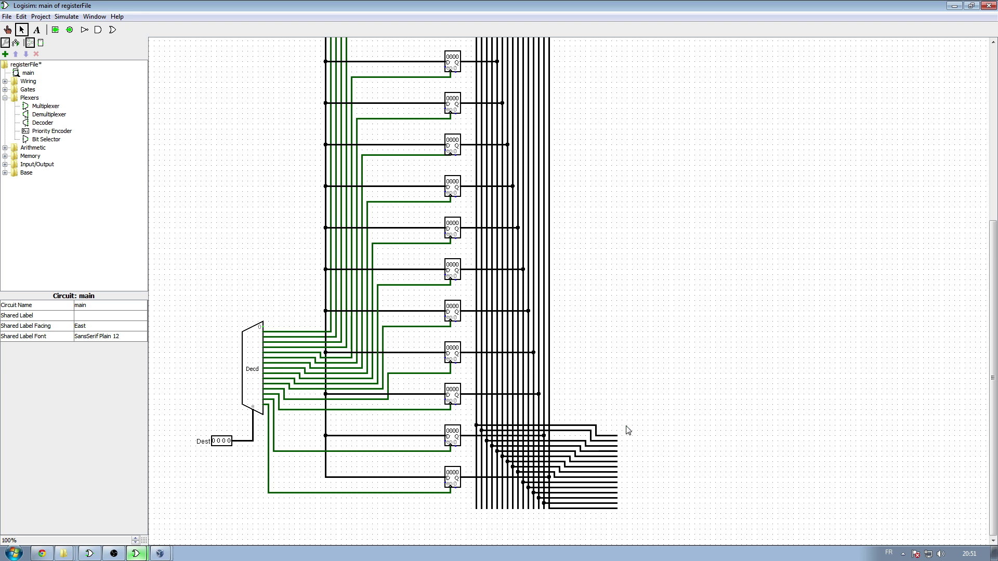
Add a multiplexer with 4 select bits and 16 data bits to the right of the upper bundle of lines
scroll(628, 429, "up", 6)
scroll(628, 430, "down", 3)
scroll(640, 447, "down", 3)
scroll(601, 461, "up", 7)
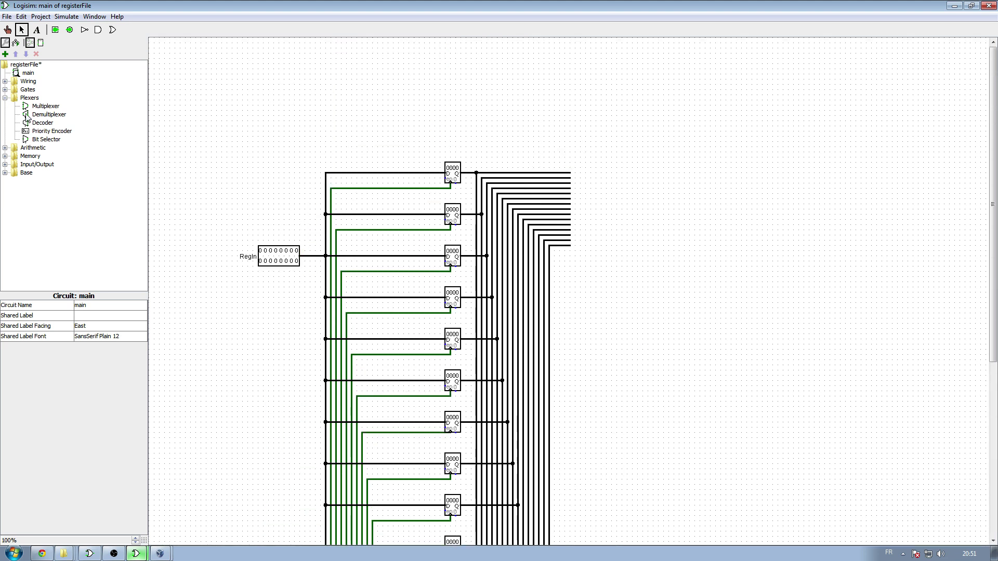
left_click(45, 106)
left_click(694, 230)
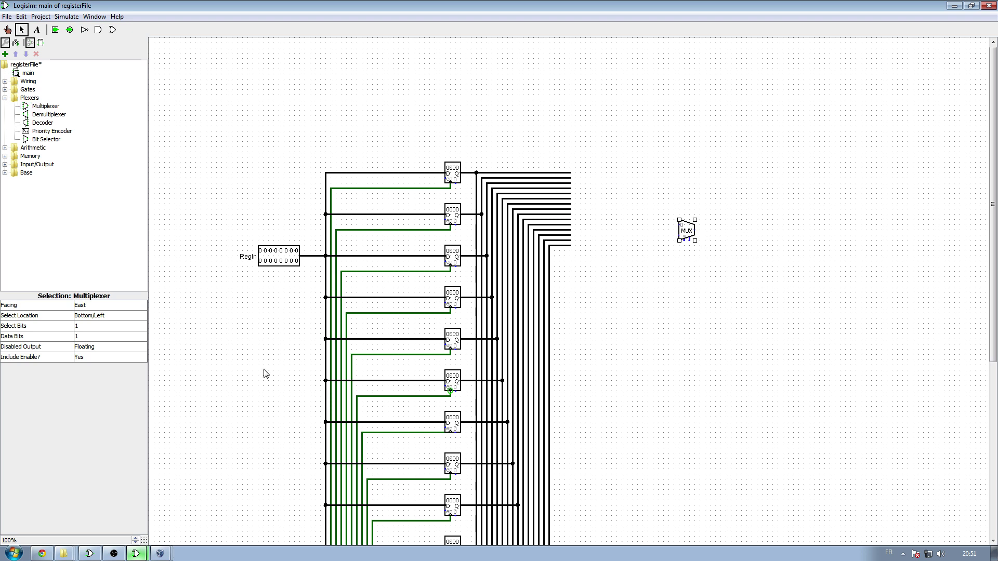
left_click(84, 327)
left_click(83, 360)
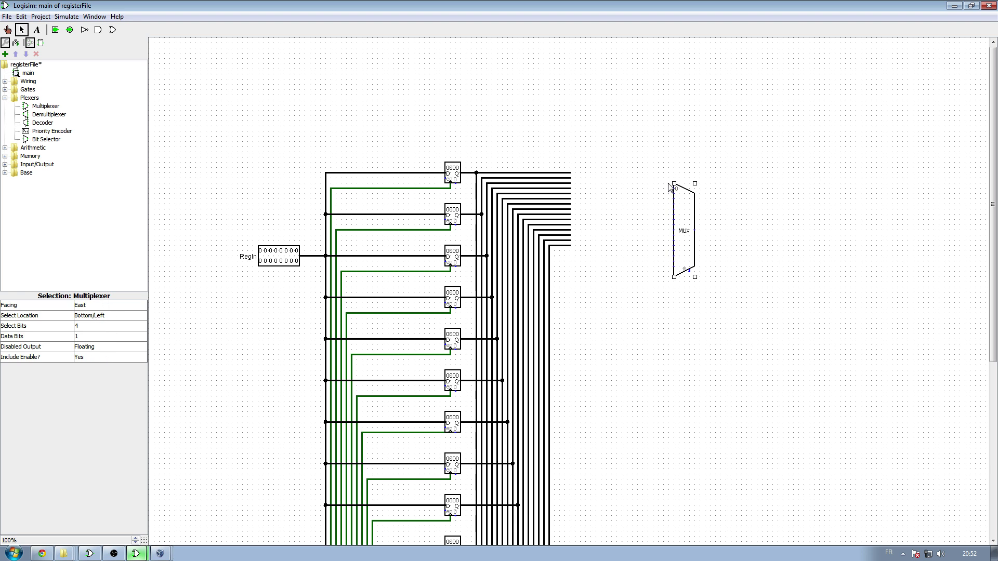
left_click(85, 337)
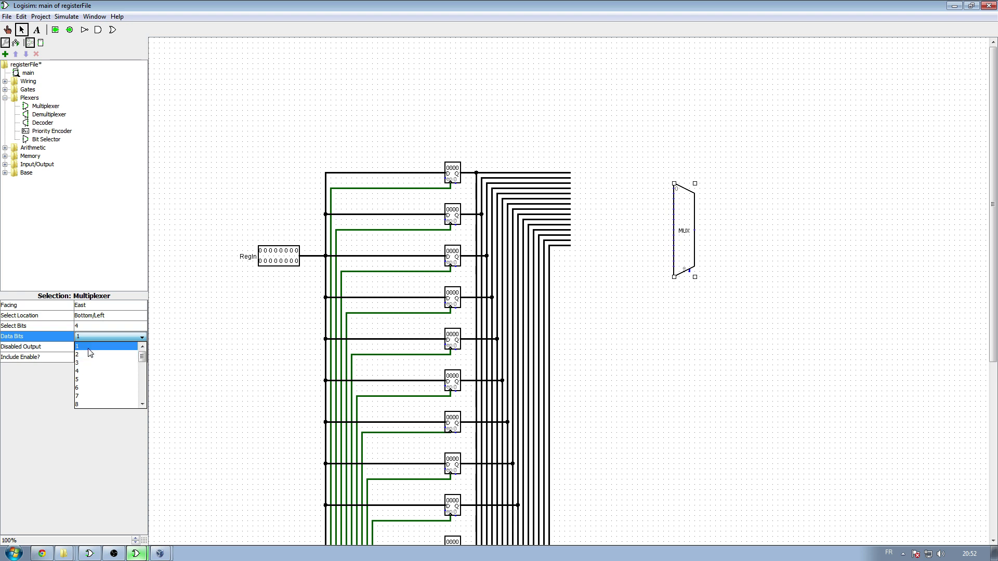
scroll(93, 392, "down", 4)
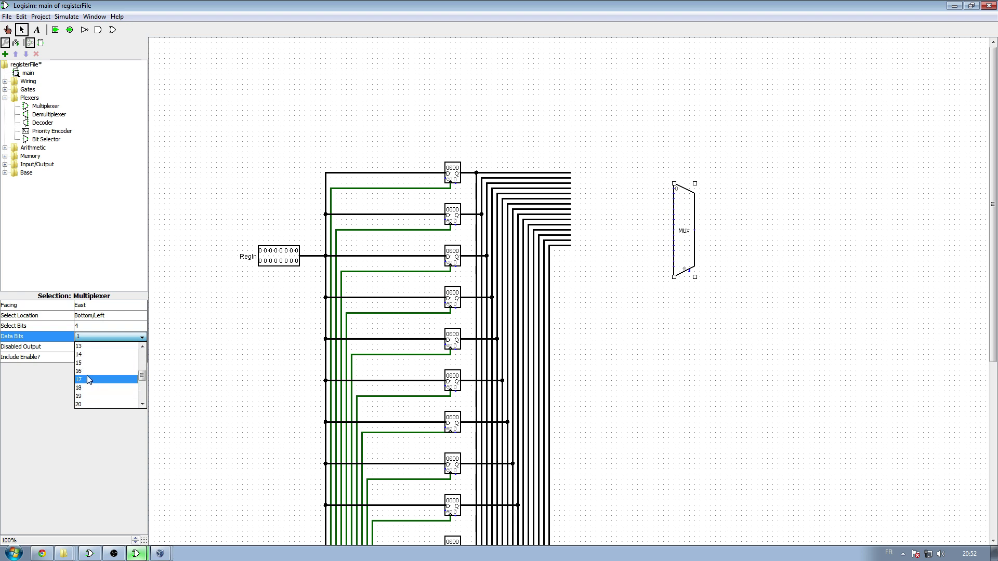
left_click(86, 375)
left_click(455, 297)
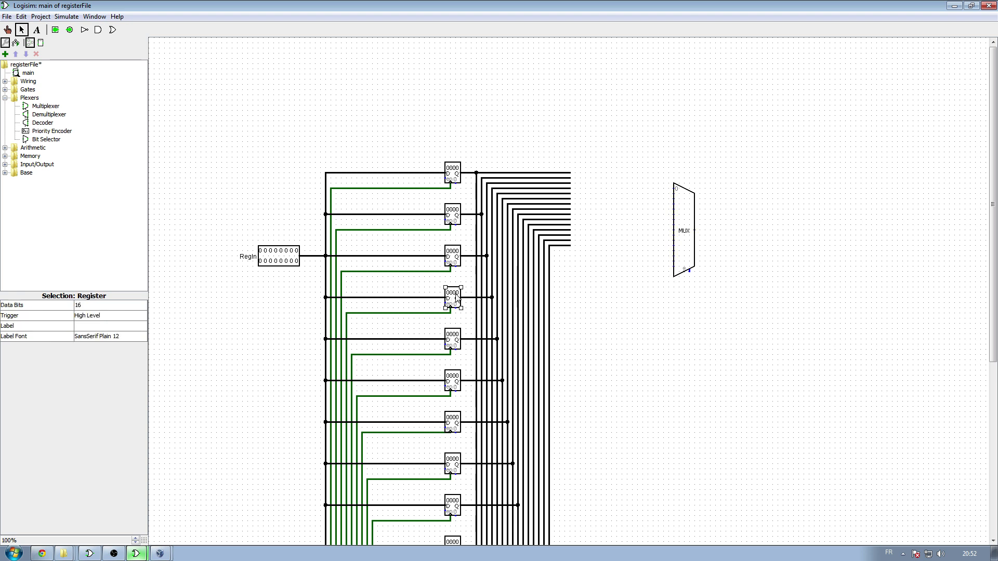
Attach the multiplexer to the ends of the upper bundle and place a copy at the ends of the lower bundle
left_click(693, 281)
mouse_move(689, 209)
left_mouse_down()
mouse_move(611, 177)
mouse_move(583, 187)
mouse_move(633, 209)
mouse_move(588, 213)
mouse_move(623, 380)
mouse_move(642, 331)
mouse_move(646, 446)
mouse_move(640, 460)
mouse_move(629, 457)
left_mouse_up()
left_click(618, 260)
left_click(586, 208)
scroll(624, 379, "down", 4)
scroll(624, 380, "down", 2)
left_click(684, 457)
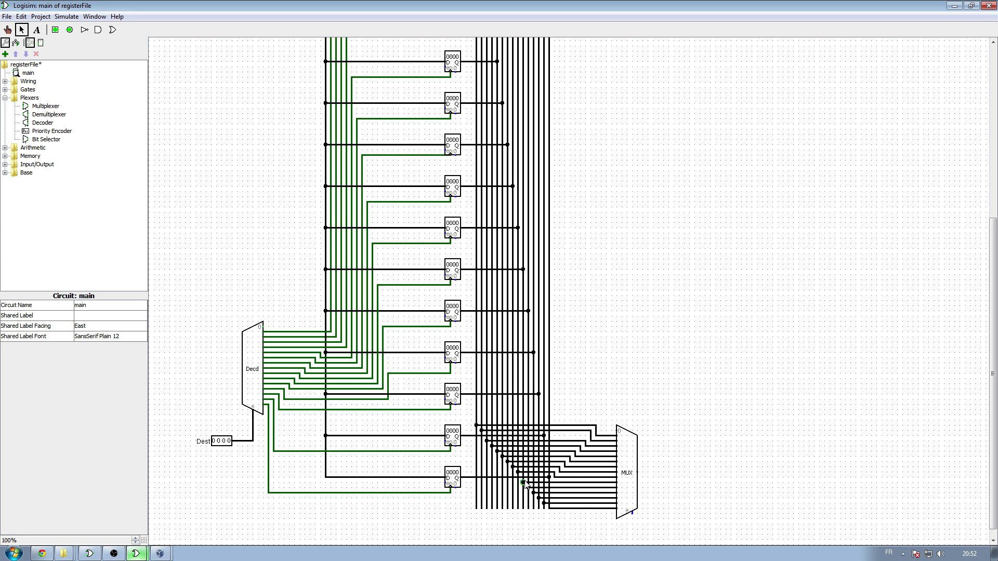
Extend the outputs of both multiplexers a short way to the right with straight wires
left_click_drag(639, 473, 679, 473)
scroll(644, 507, "down", 1)
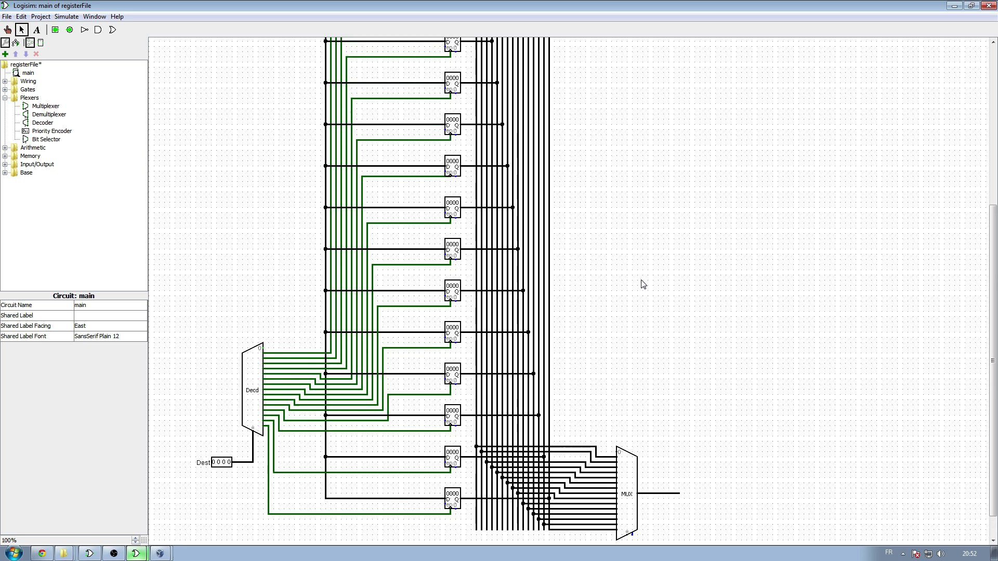
scroll(642, 275, "up", 10)
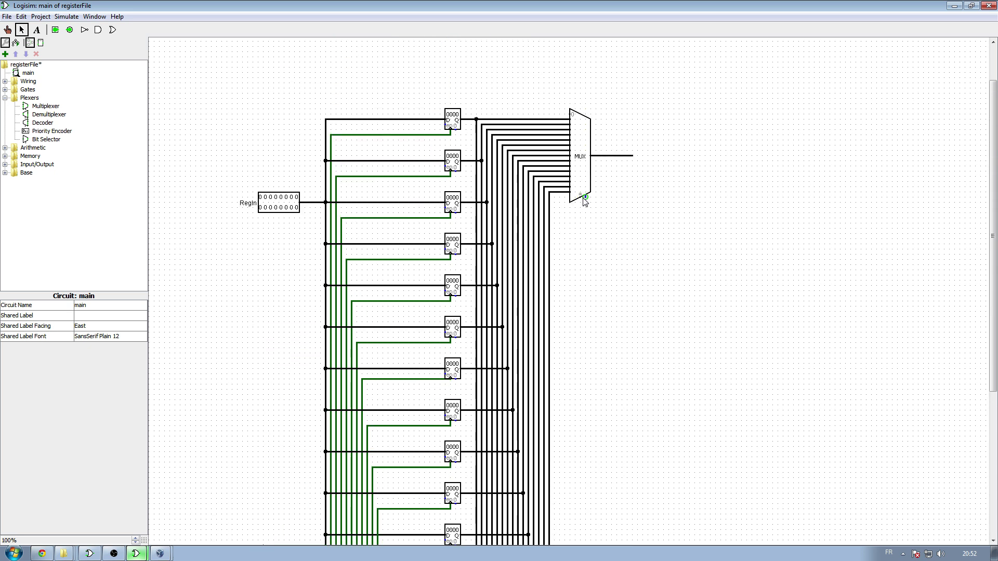
Turn off the upper multiplexer's enable input and delete the stray wire drawn from it
mouse_move(585, 197)
left_mouse_down()
mouse_move(585, 241)
mouse_move(595, 234)
left_mouse_up()
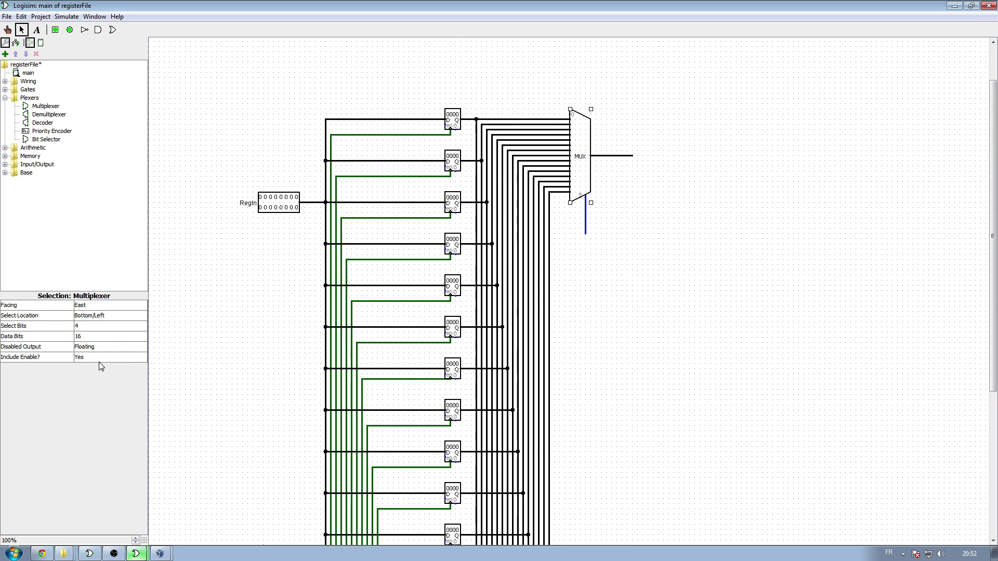
left_click(100, 359)
left_click(103, 372)
right_click(589, 223)
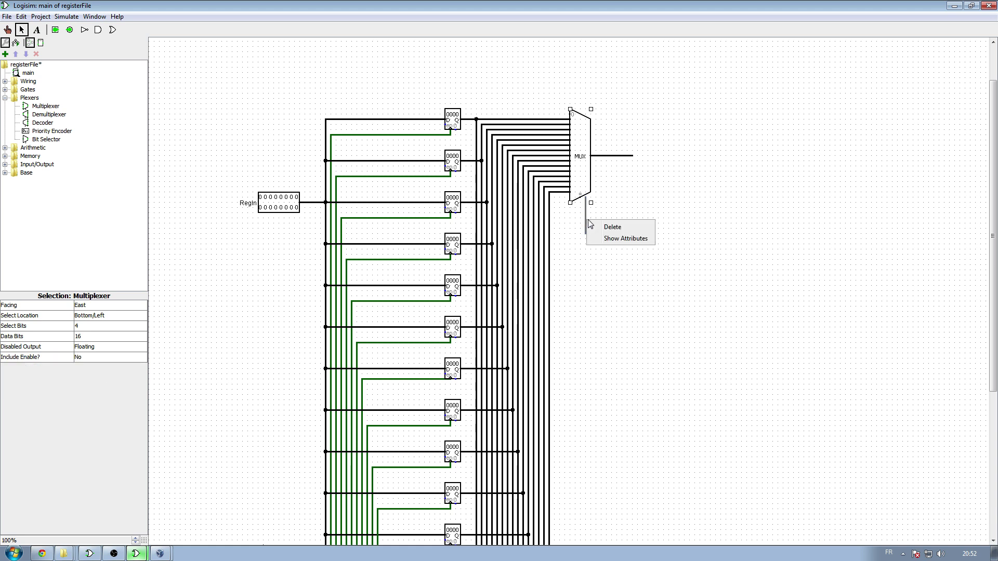
left_click(591, 226)
Route a wire down and left from the upper multiplexer's select input and attach a 4-bit input pin to its end
left_click_drag(581, 200, 571, 244)
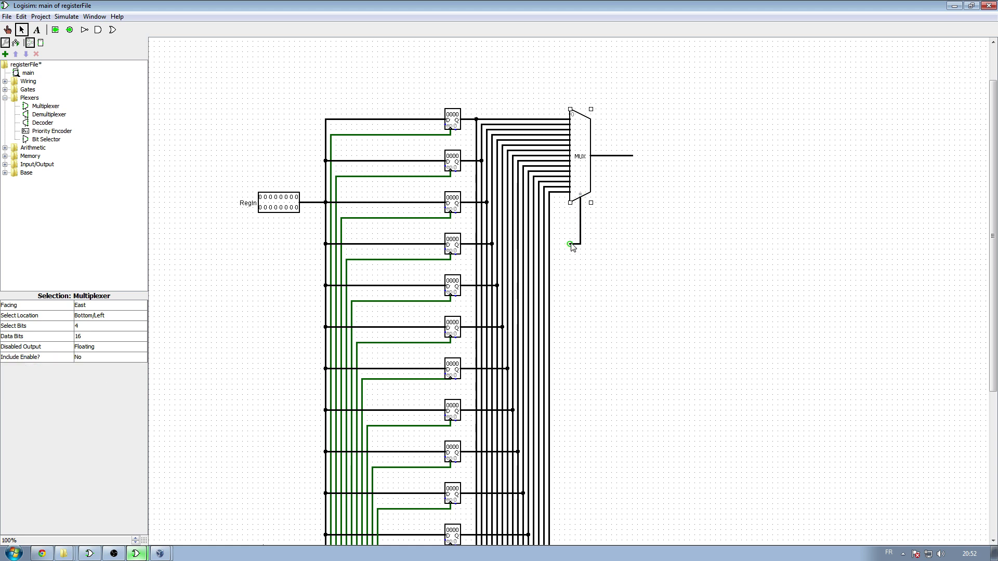
left_click(55, 30)
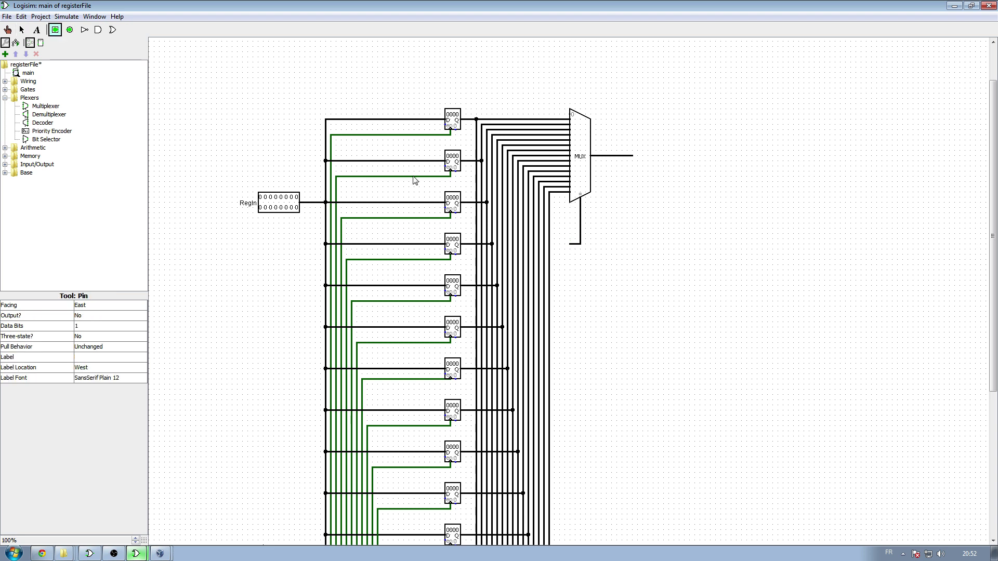
left_click(563, 244)
left_click(85, 328)
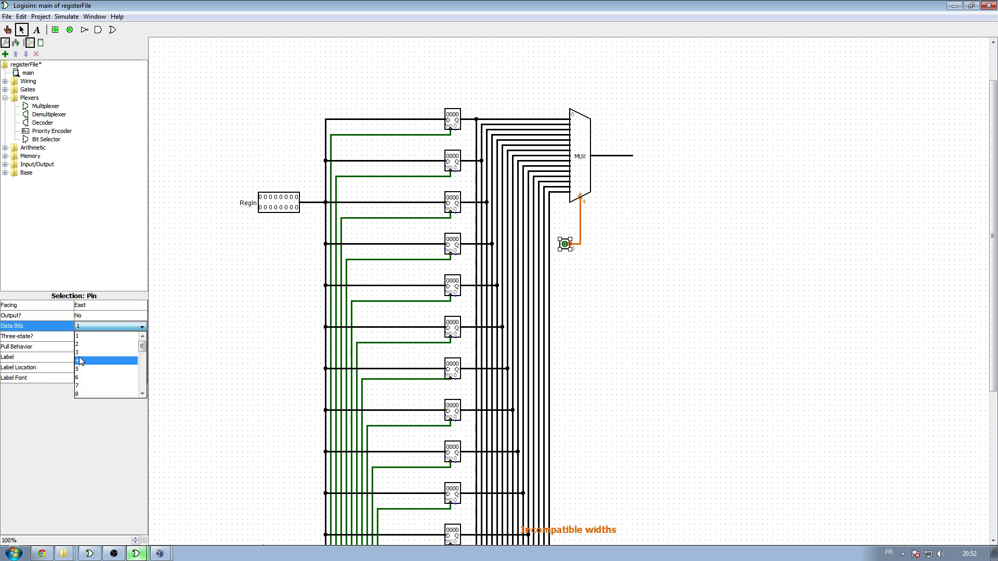
left_click(82, 361)
left_click_drag(567, 245, 572, 246)
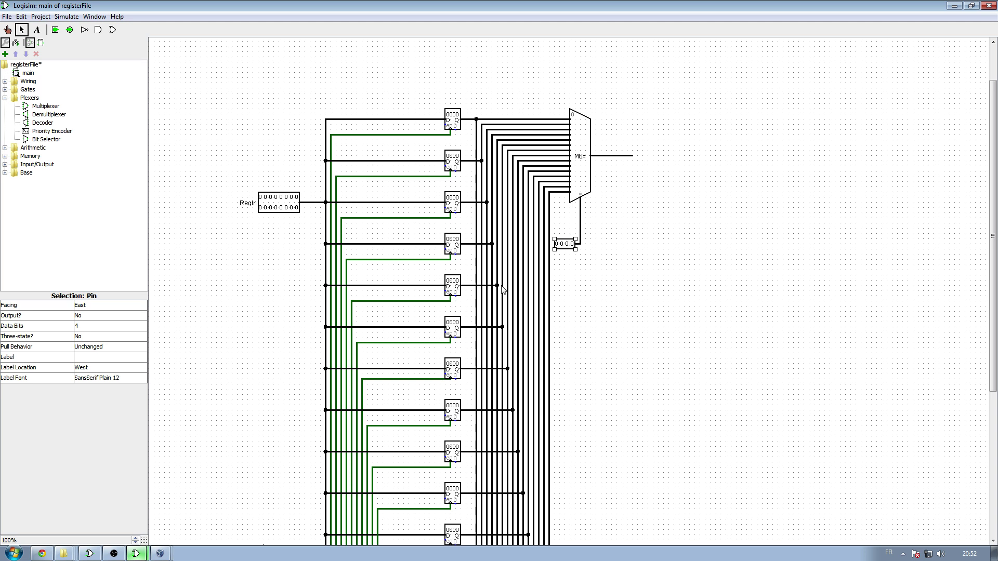
Label the upper multiplexer's select pin SRCA
left_click(101, 357)
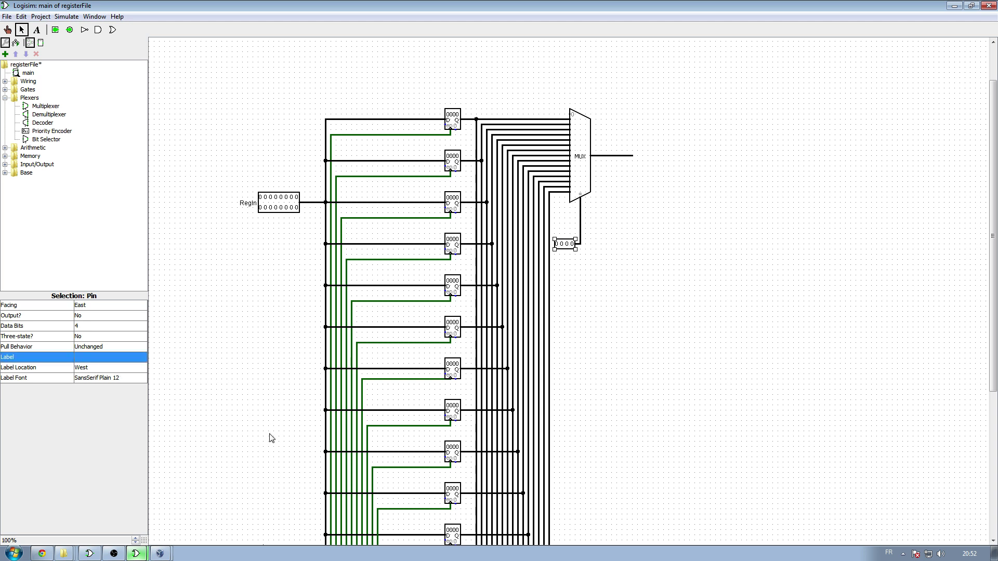
left_click(122, 358)
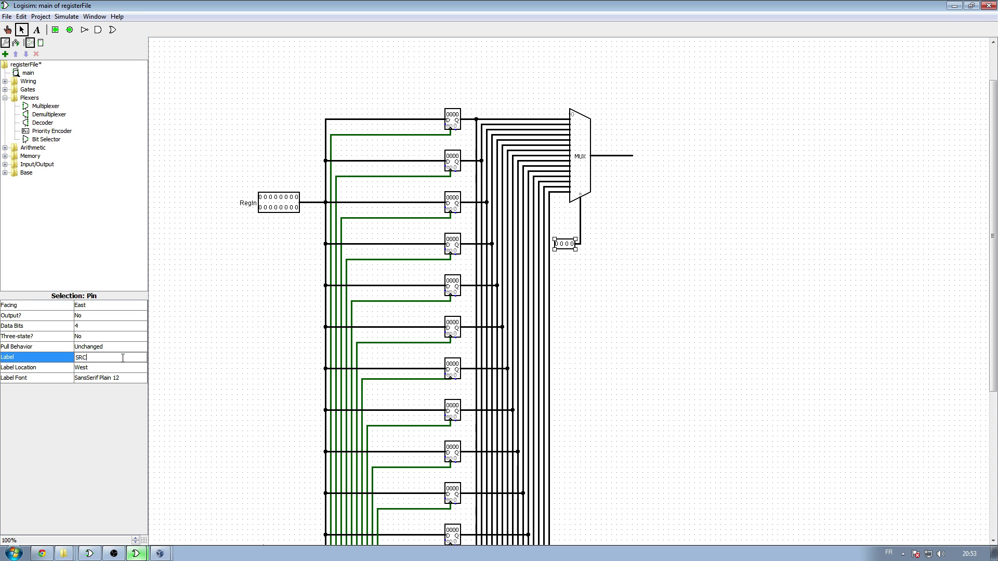
key("Return")
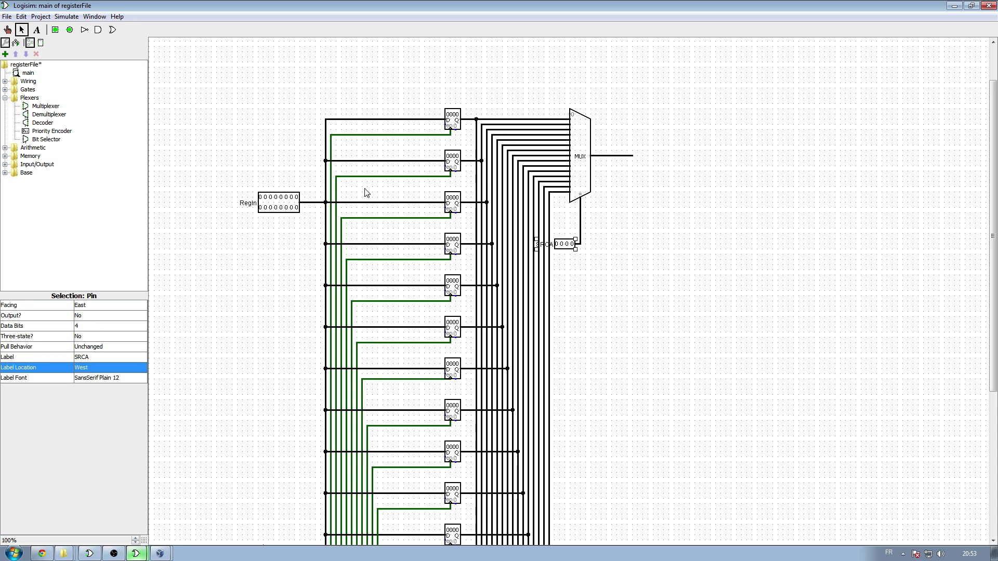
Place a copy of the SRCA pin below the lower multiplexer and wire it to the multiplexer's select input
scroll(624, 280, "down", 5)
scroll(712, 141, "up", 5)
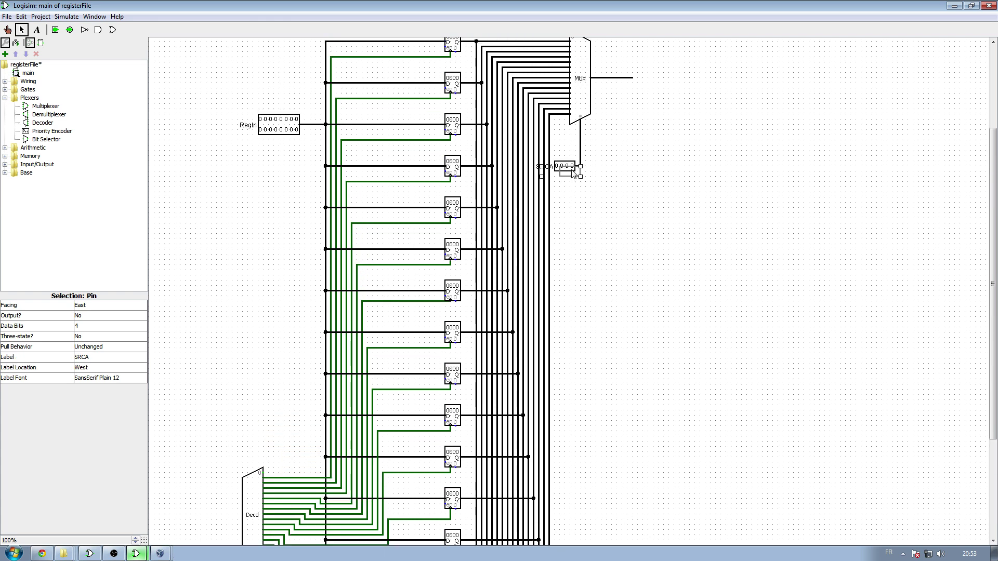
left_click_drag(565, 165, 632, 503)
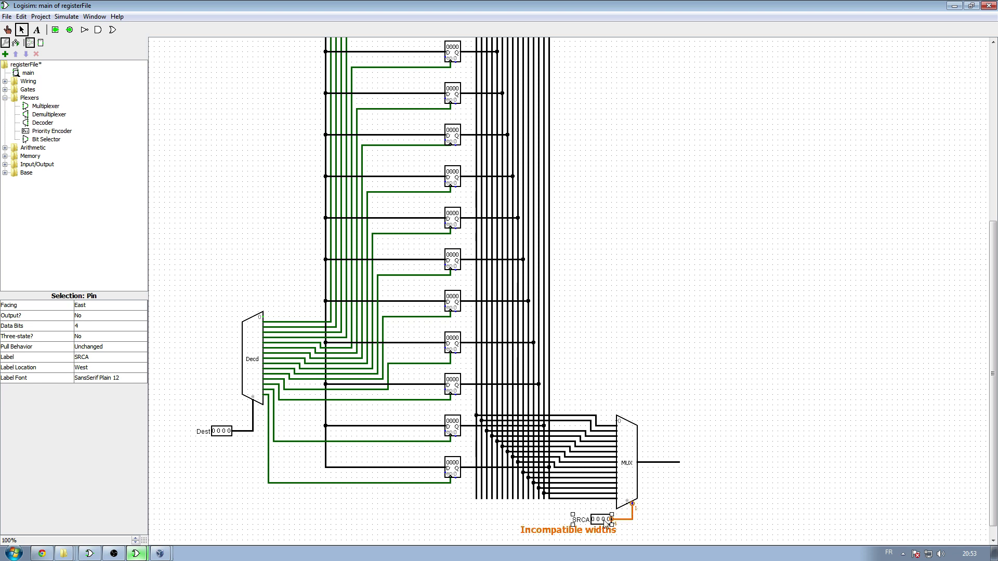
left_click(636, 472)
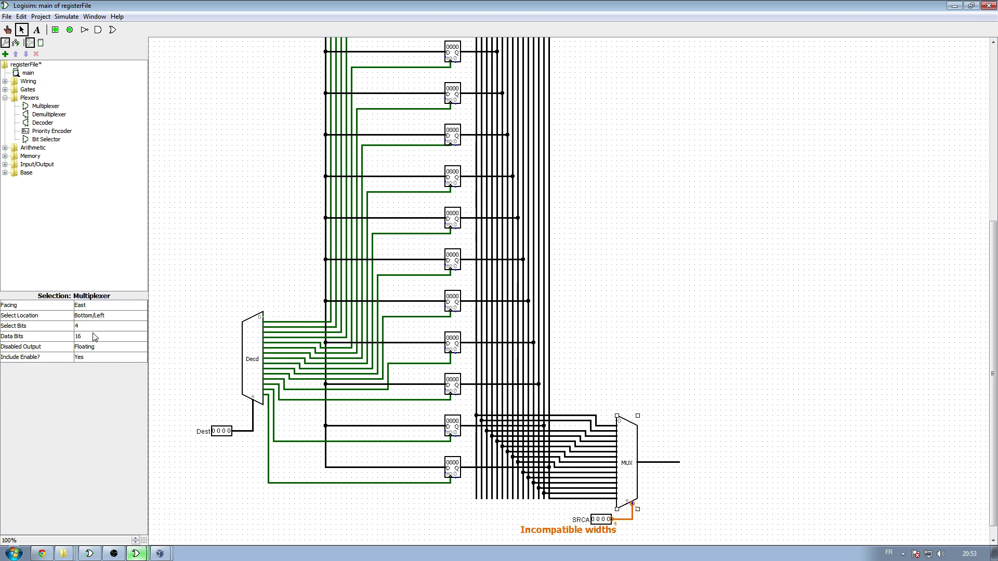
left_click(681, 385)
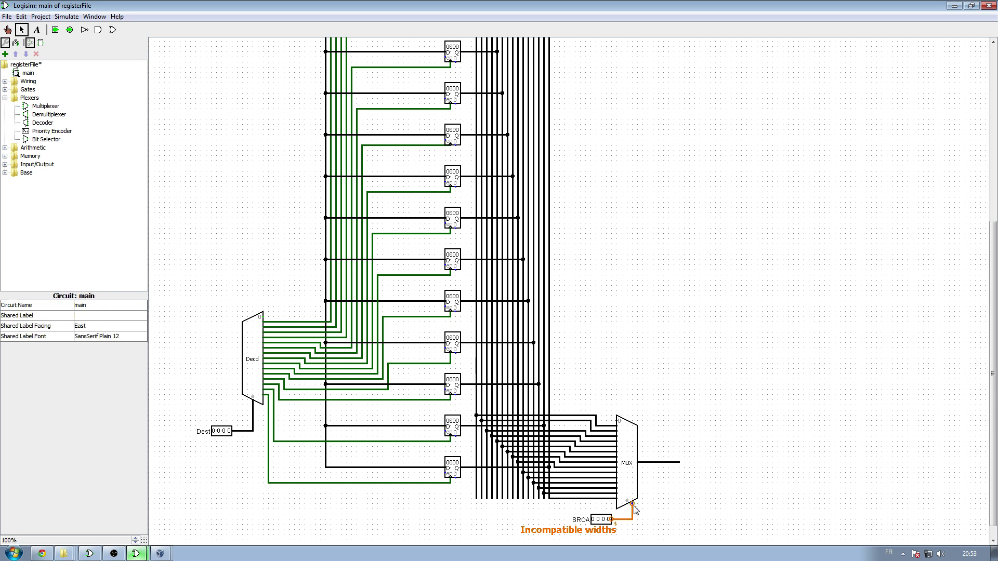
left_click_drag(633, 504, 632, 519)
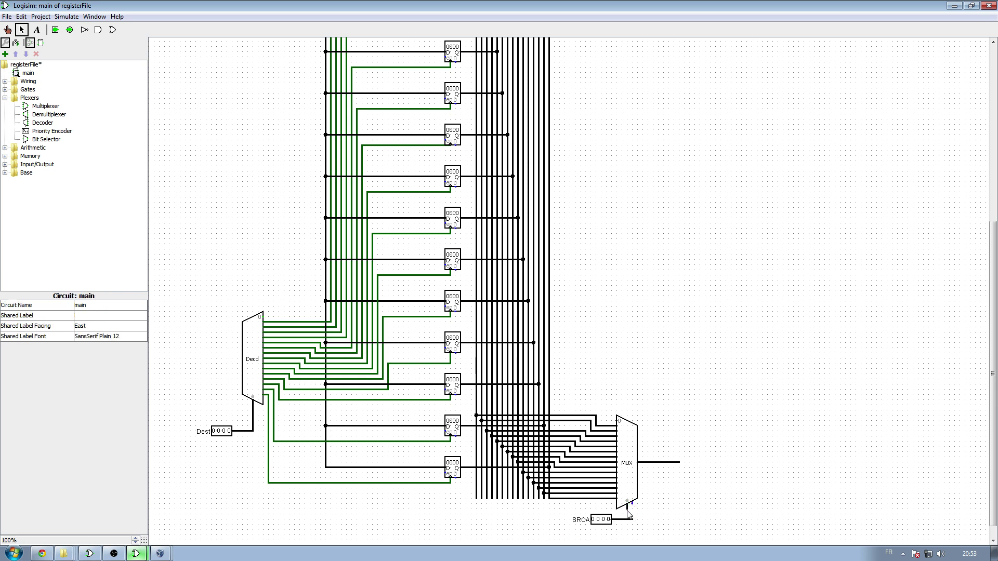
Turn off the enable input of the lower multiplexer
left_click(631, 483)
left_click(76, 358)
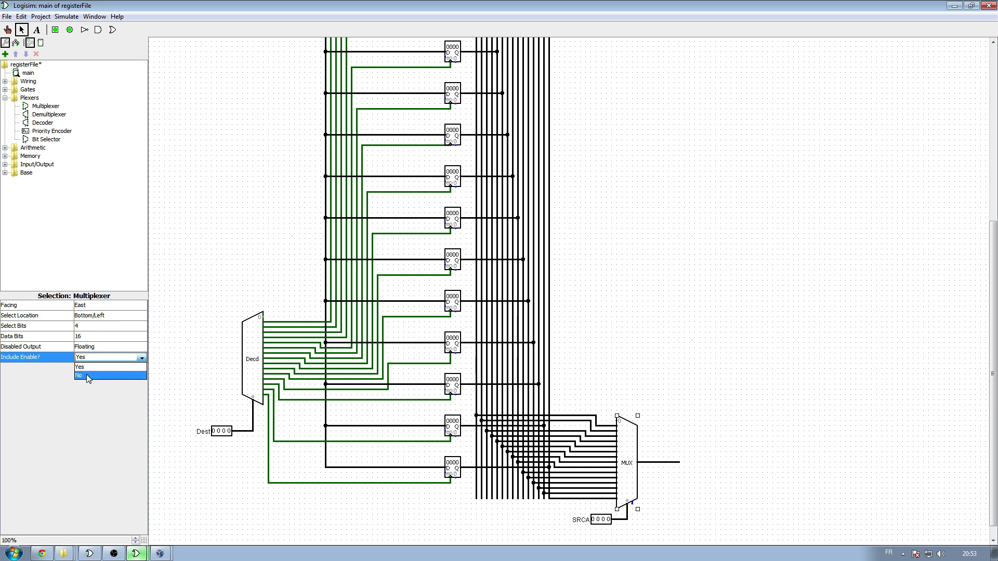
left_click(88, 376)
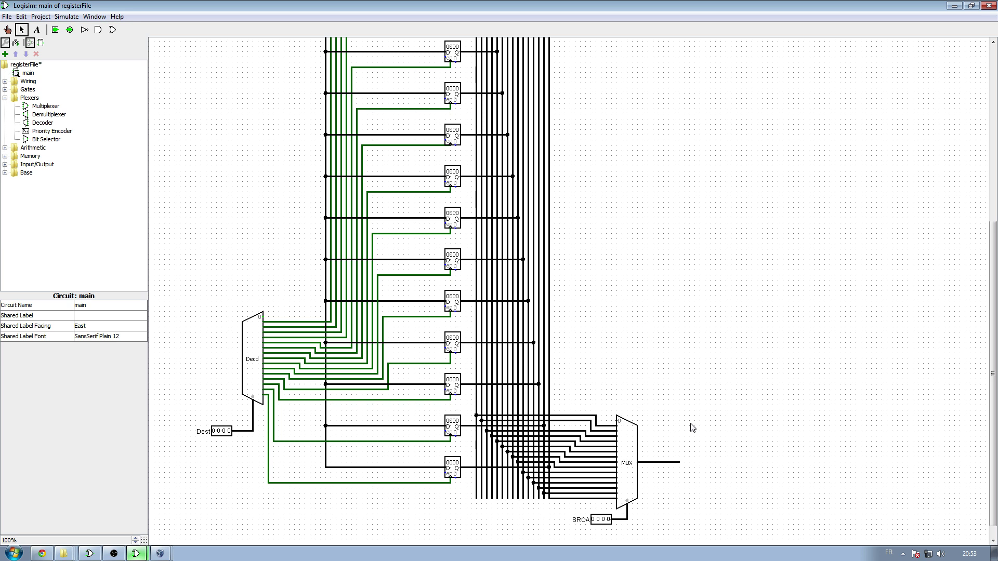
Change the label of the lower multiplexer's select pin to SRCB
left_click(602, 520)
left_click(117, 358)
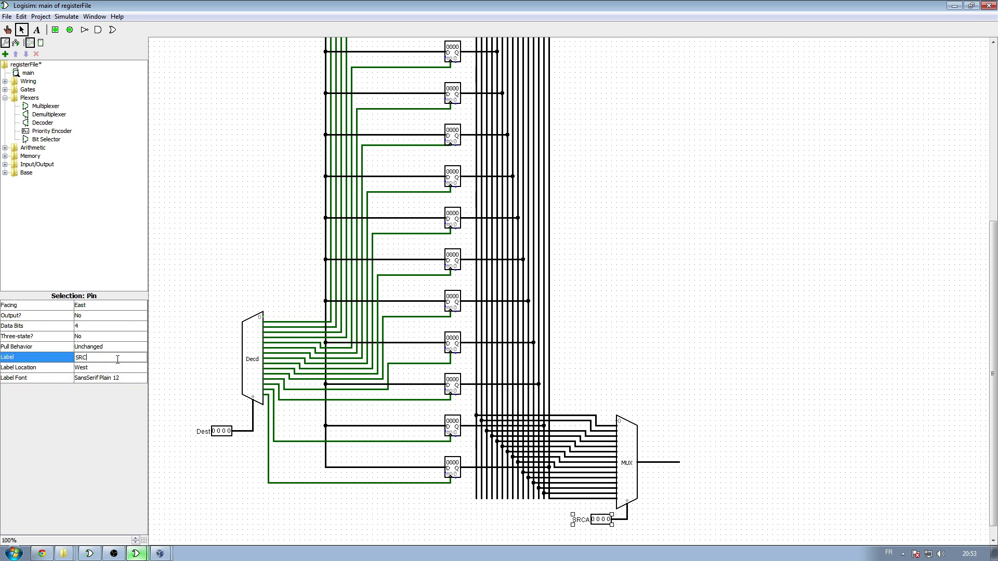
type("B")
key("Return")
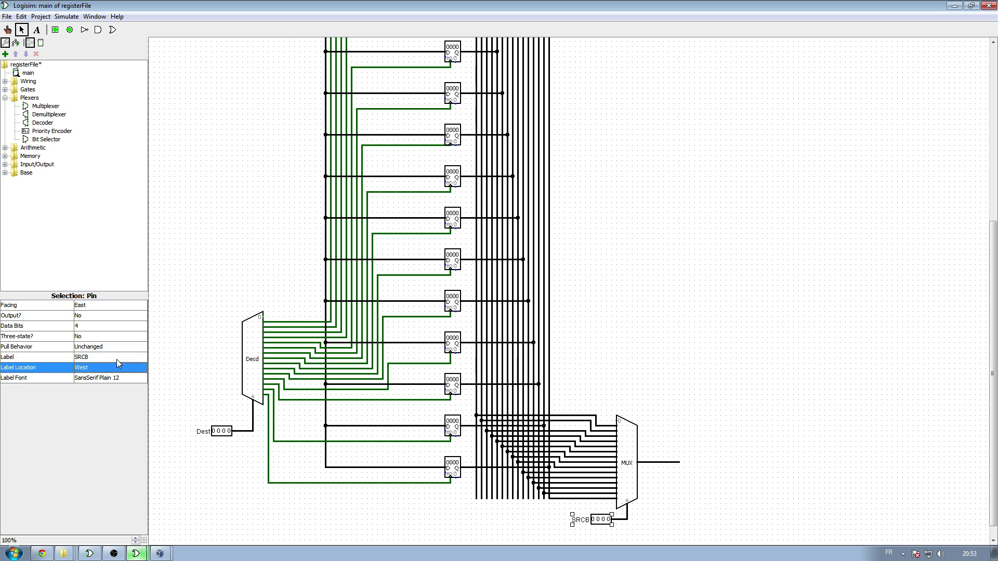
left_click(779, 223)
Add a 16-bit output pin labelled A at the end of the upper multiplexer's output wire
scroll(704, 272, "up", 5)
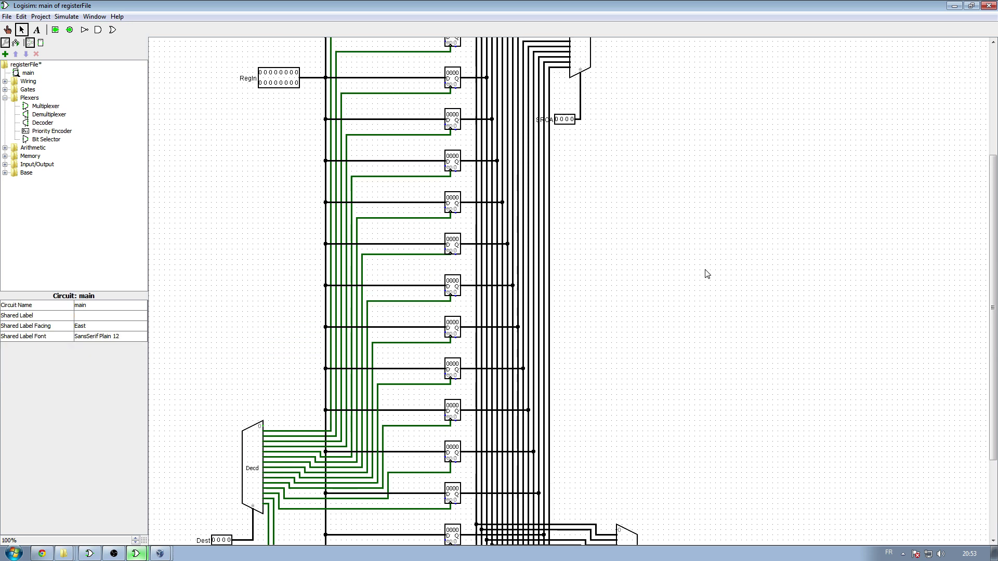
left_click(70, 29)
left_click(633, 210)
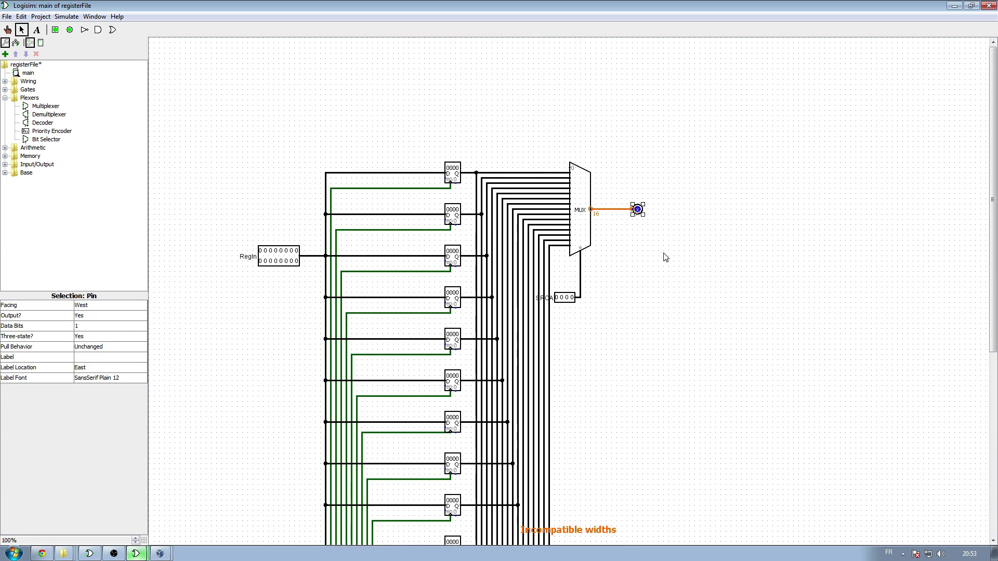
left_click(94, 326)
scroll(94, 359, "down", 4)
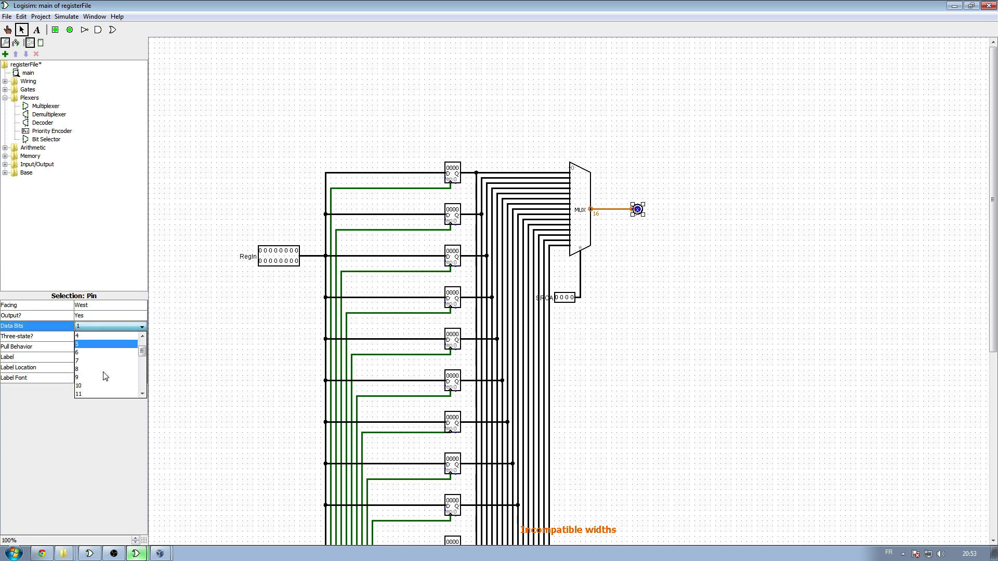
left_click(94, 360)
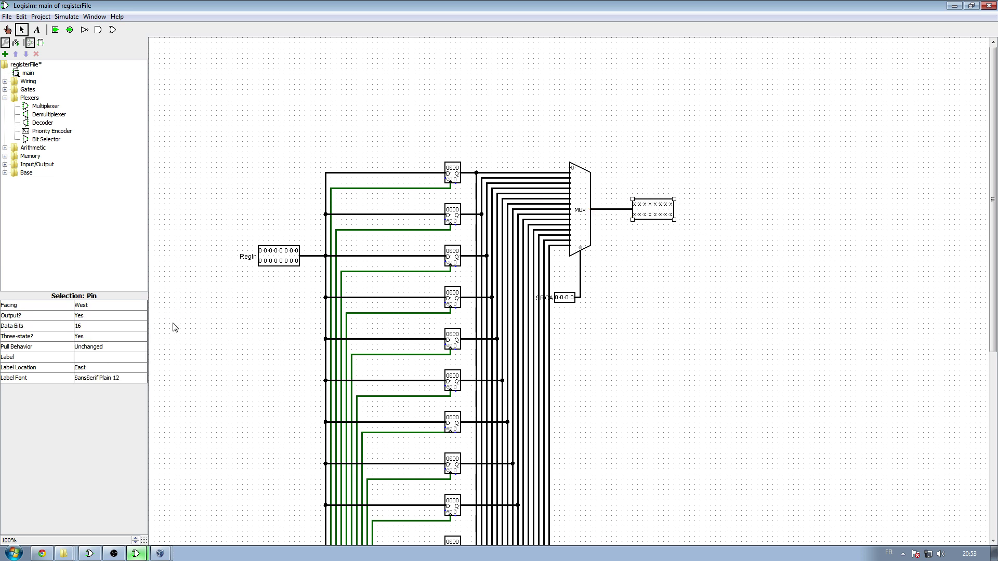
left_click(82, 358)
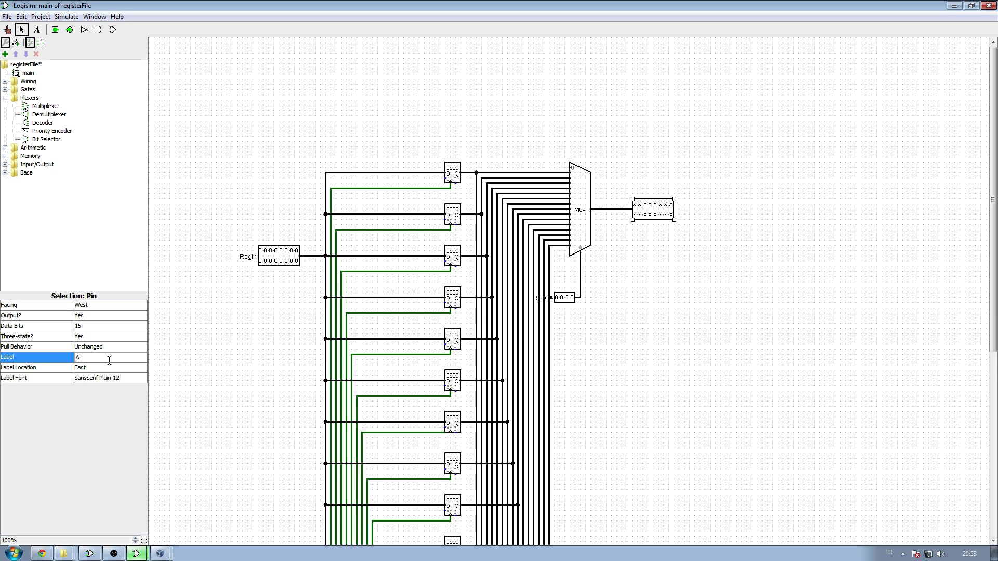
left_click(110, 366)
Place a copy of output pin A at the lower multiplexer's output and label the copy B
scroll(728, 216, "down", 3)
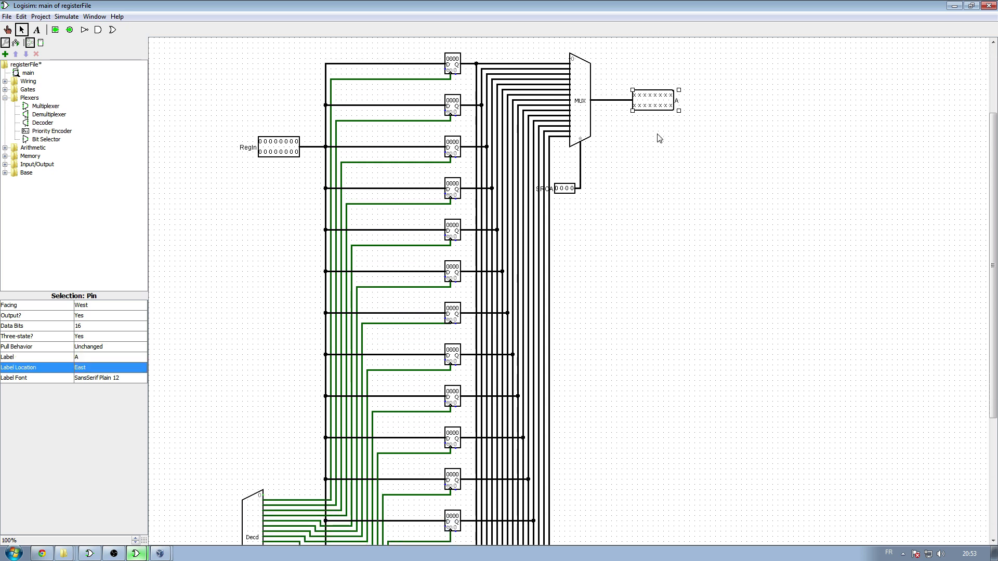
scroll(699, 366, "down", 5)
left_click_drag(660, 99, 675, 469)
left_click(102, 357)
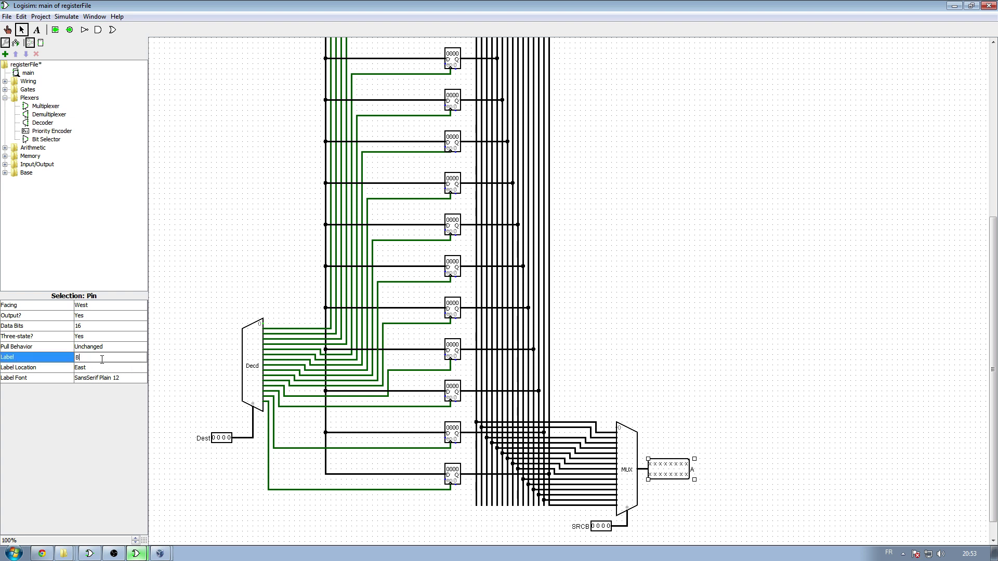
type("B")
key("Return")
left_click(705, 277)
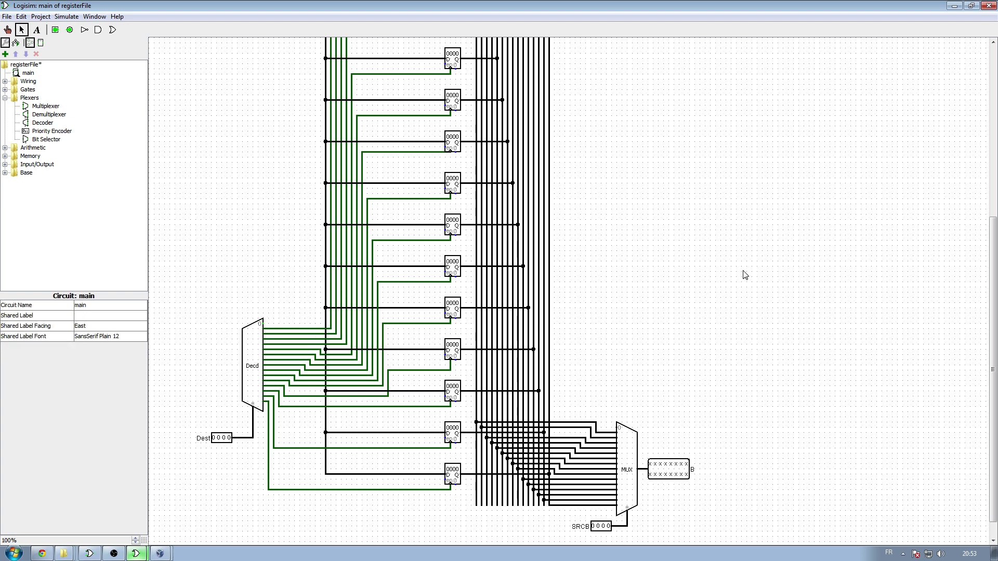
Enlarge the rectangle in the main circuit's appearance and move the two output ports onto its right edge
right_click(25, 76)
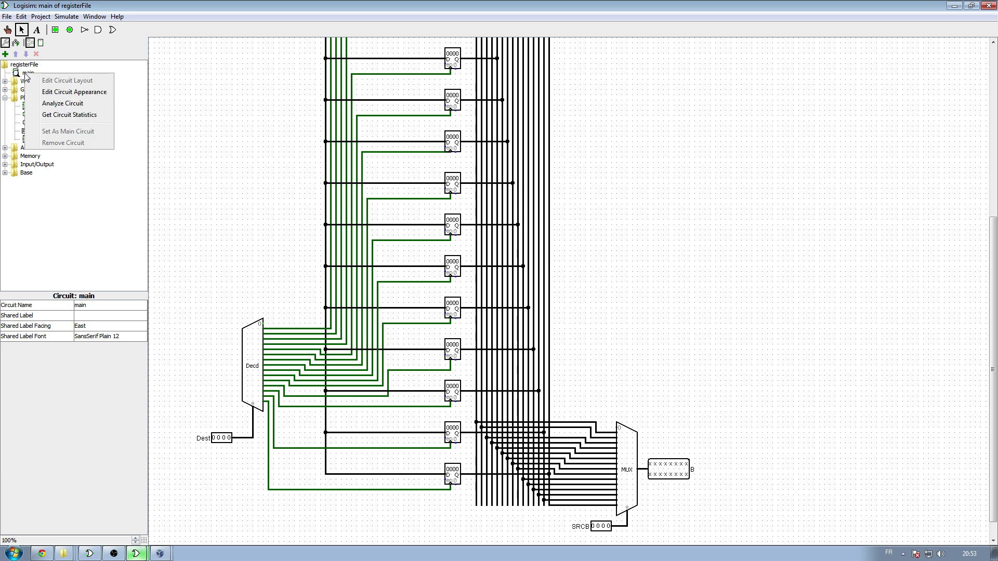
left_click(58, 92)
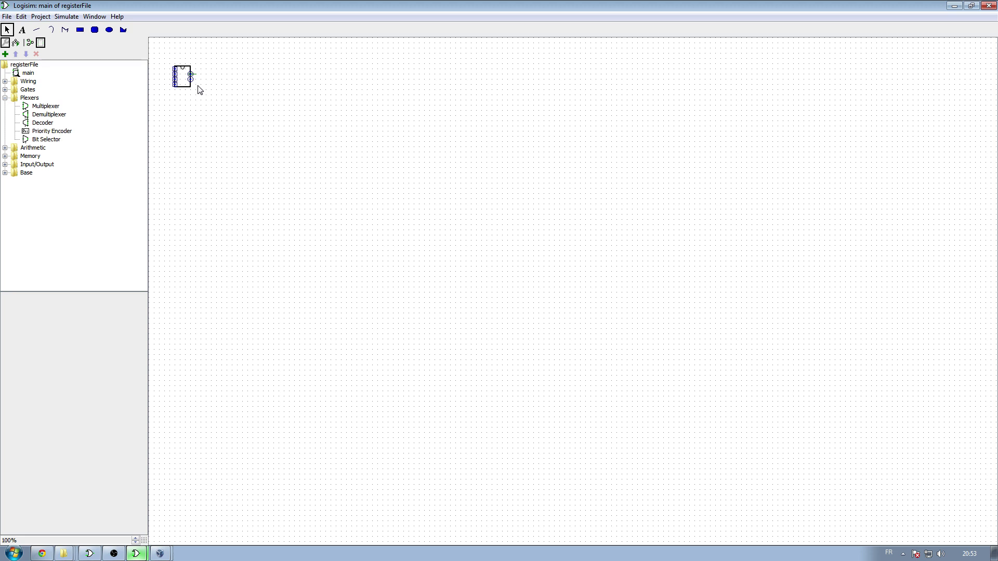
left_click(187, 92)
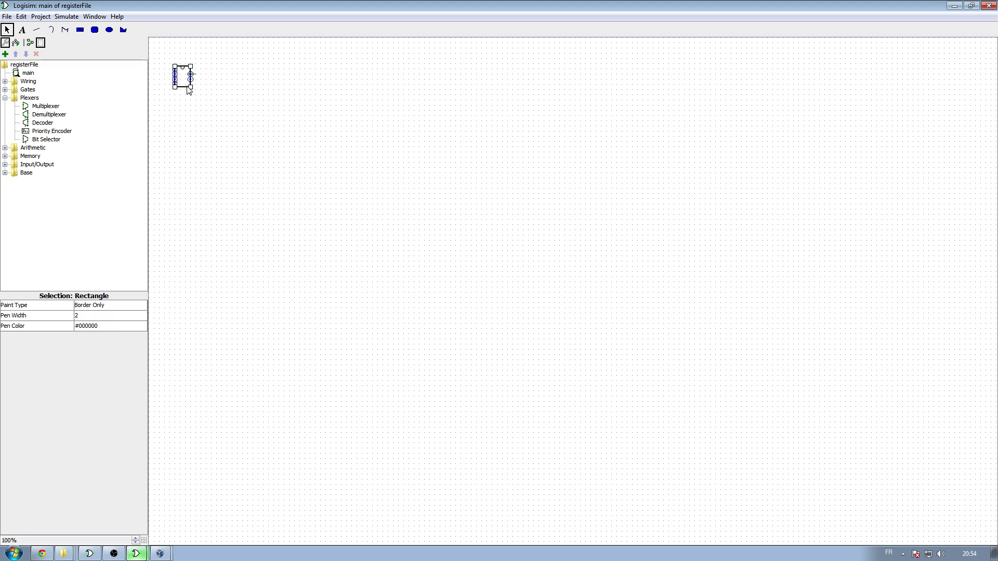
mouse_move(189, 89)
left_mouse_down()
mouse_move(196, 98)
mouse_move(189, 91)
left_mouse_up()
left_click_drag(191, 88, 221, 154)
left_click_drag(191, 76, 224, 114)
left_click(246, 103)
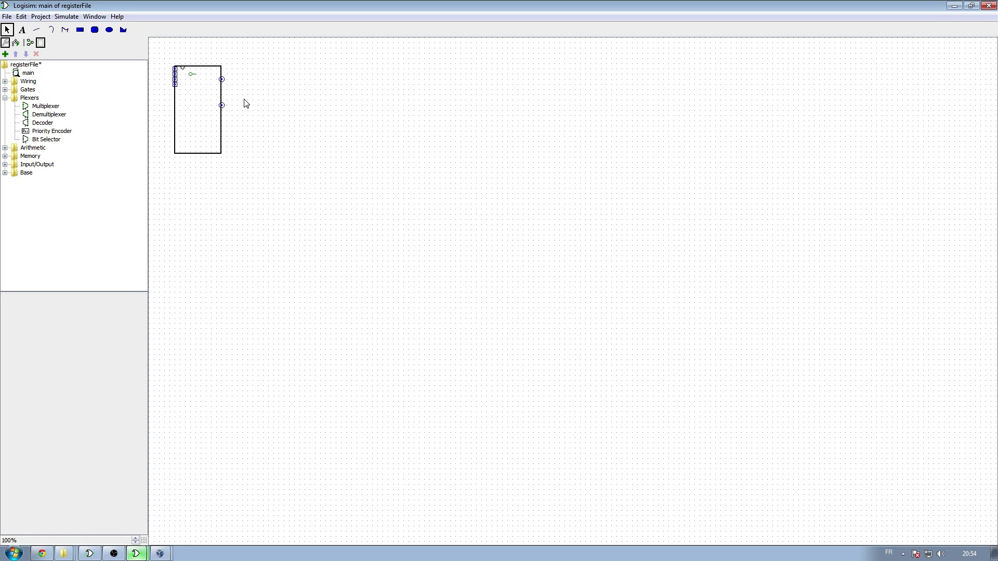
Rearrange the input ports along the rectangle's left edge, with one near the top and the other three grouped lower down
left_click(175, 85)
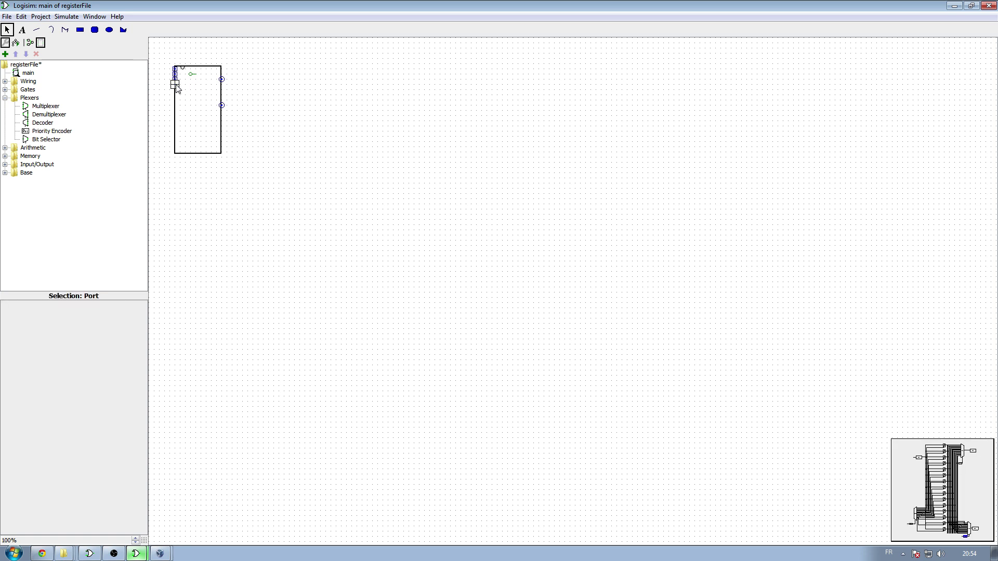
left_click_drag(177, 89, 176, 114)
left_click(175, 81)
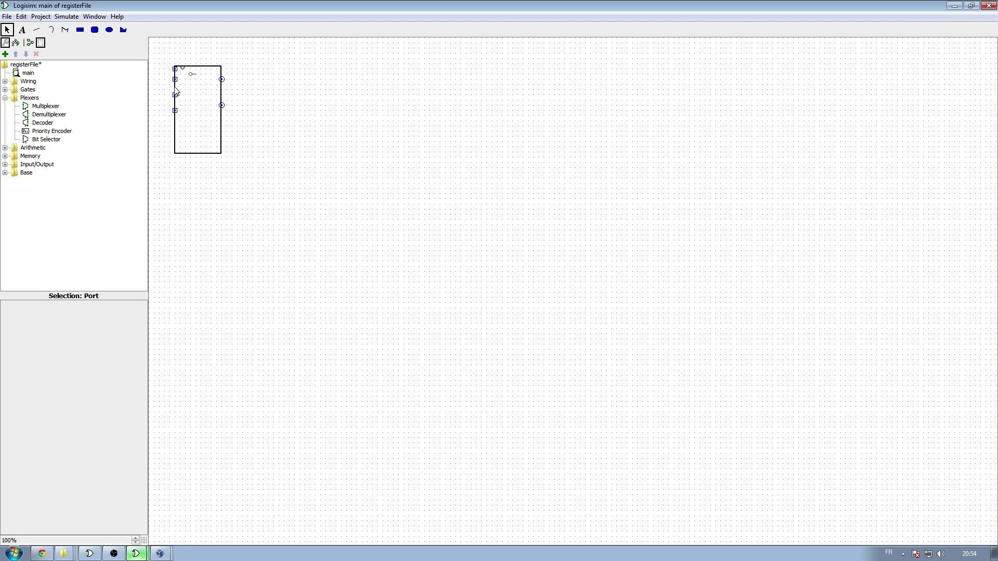
left_click_drag(178, 102, 177, 98)
left_click(175, 70)
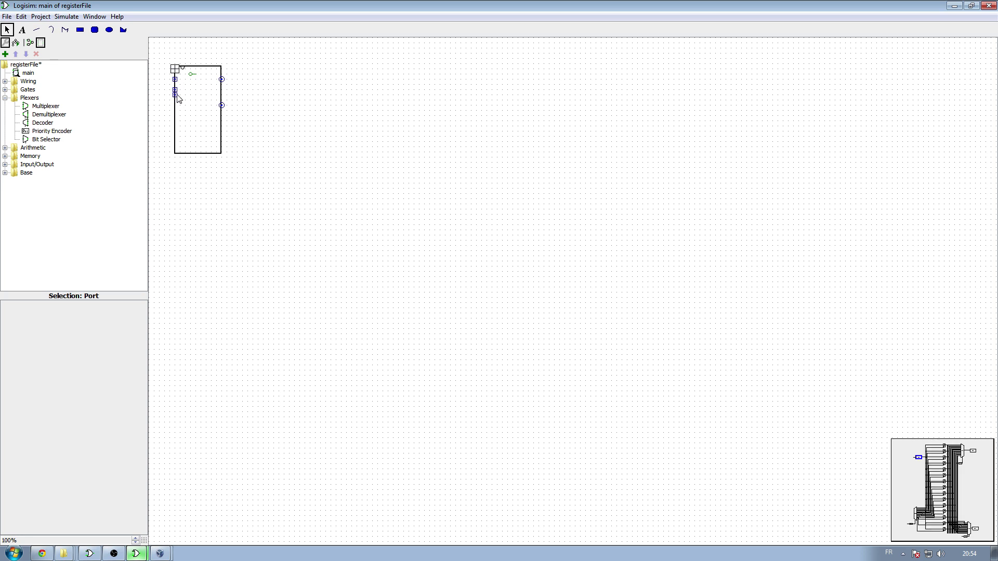
left_click(178, 96)
left_click(175, 95)
mouse_move(175, 96)
left_mouse_down()
mouse_move(175, 111)
mouse_move(176, 80)
left_mouse_up()
left_click(264, 96)
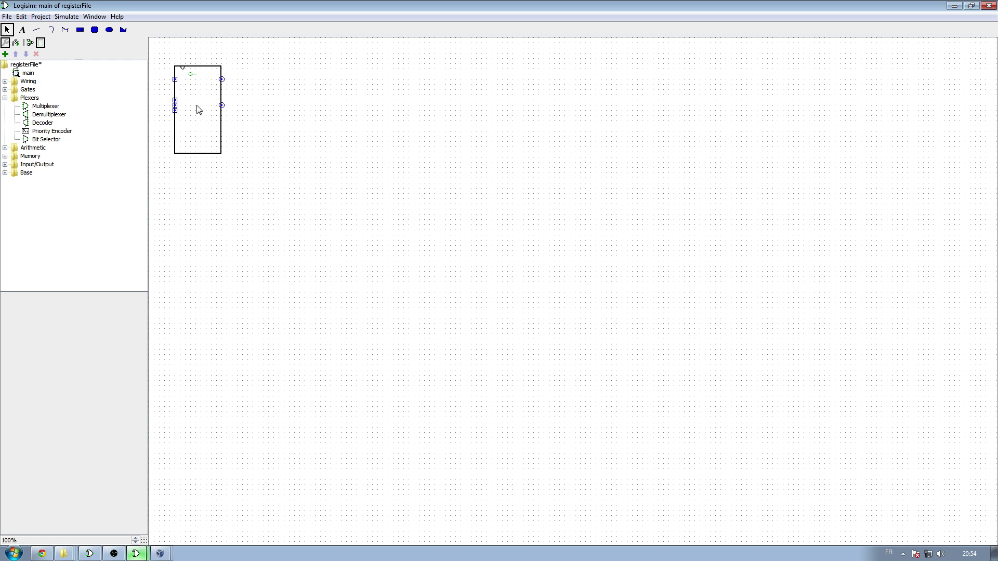
Save the registerFile project and return to the layout of the main circuit
key("ctrl+s")
double_click(29, 73)
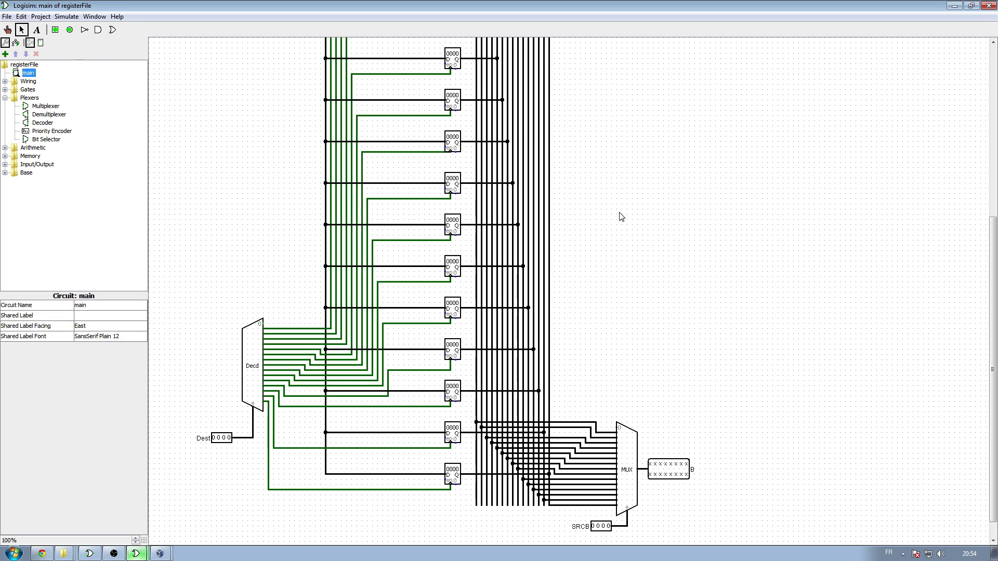
scroll(674, 282, "up", 10)
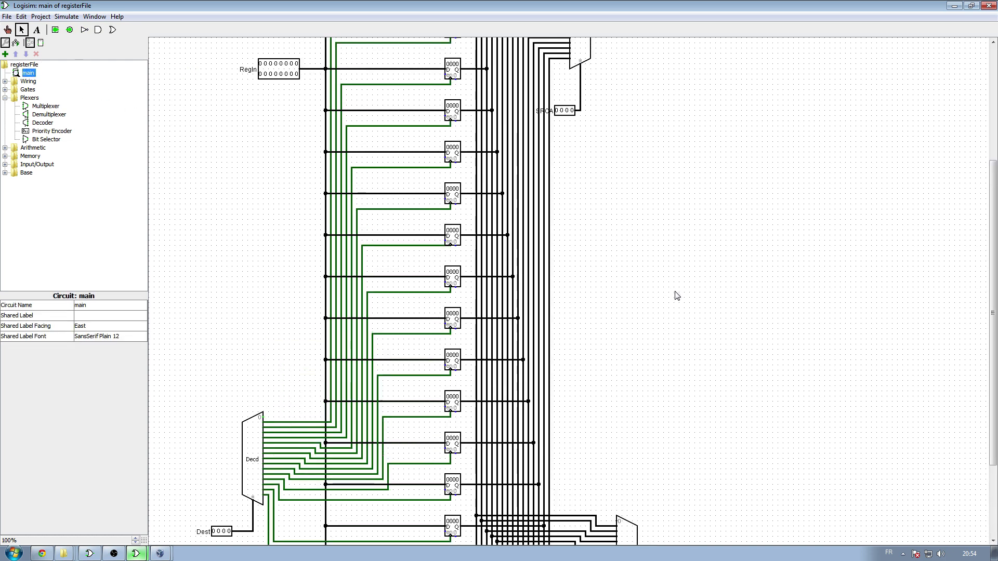
scroll(660, 287, "down", 3)
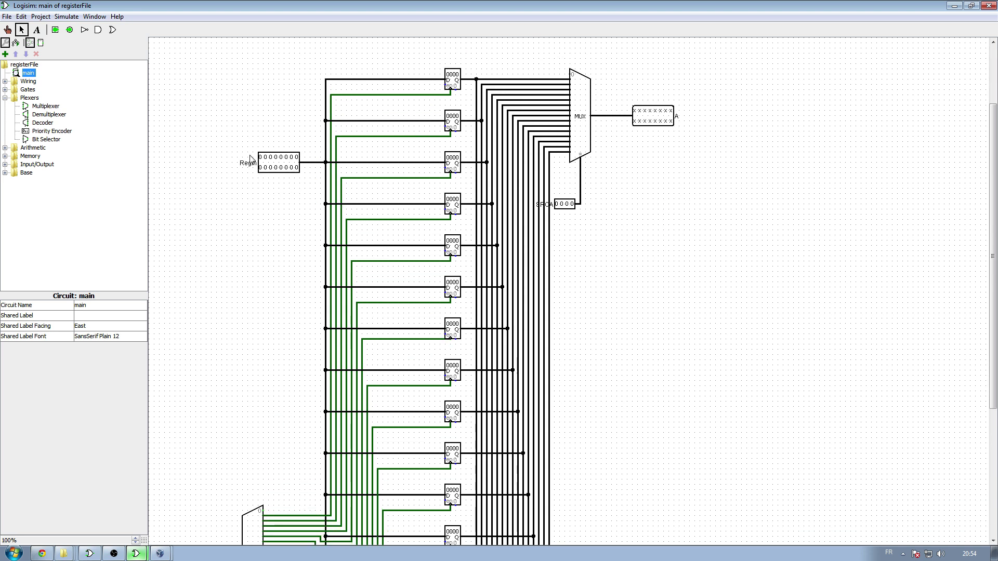
left_click(8, 30)
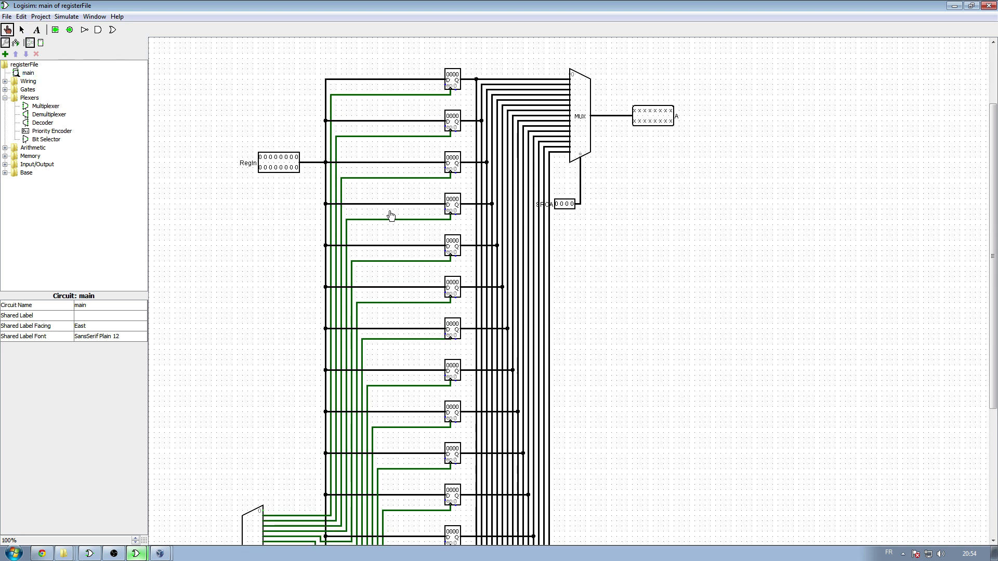
left_click(268, 170)
left_click(266, 169)
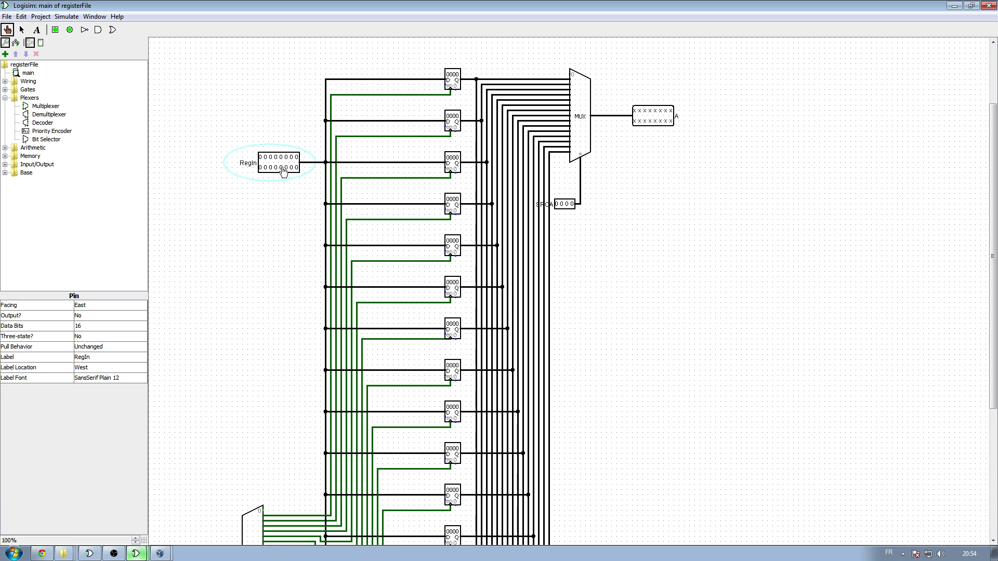
scroll(247, 279, "down", 6)
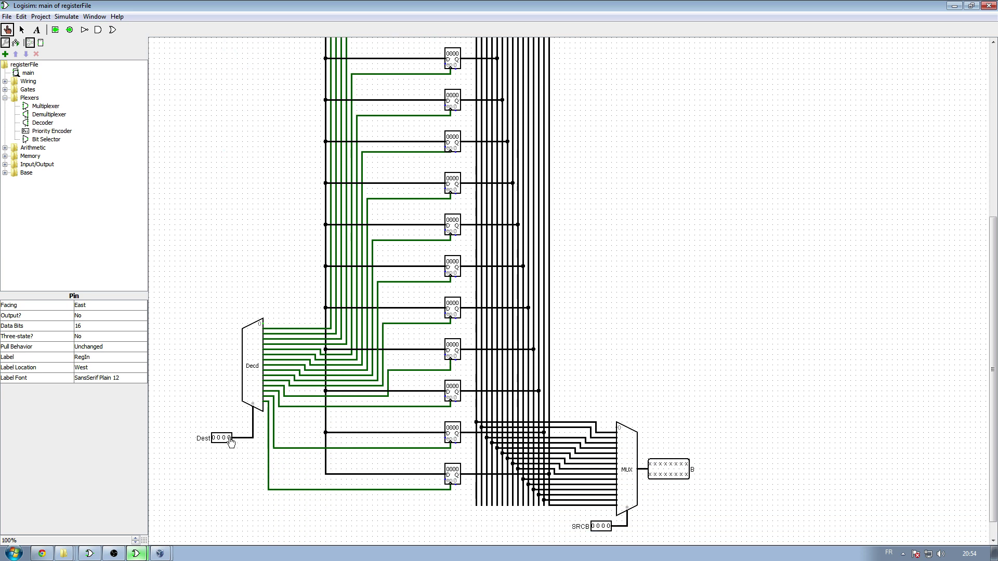
left_click(228, 438)
scroll(197, 404, "up", 2)
scroll(197, 405, "up", 4)
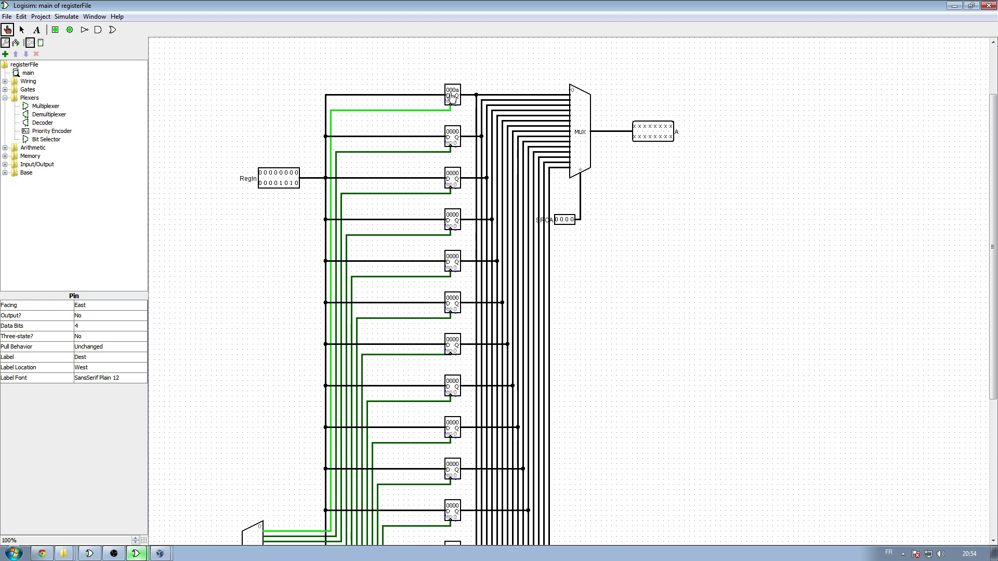
scroll(264, 286, "down", 3)
scroll(264, 286, "down", 4)
left_click(232, 418)
scroll(212, 339, "up", 8)
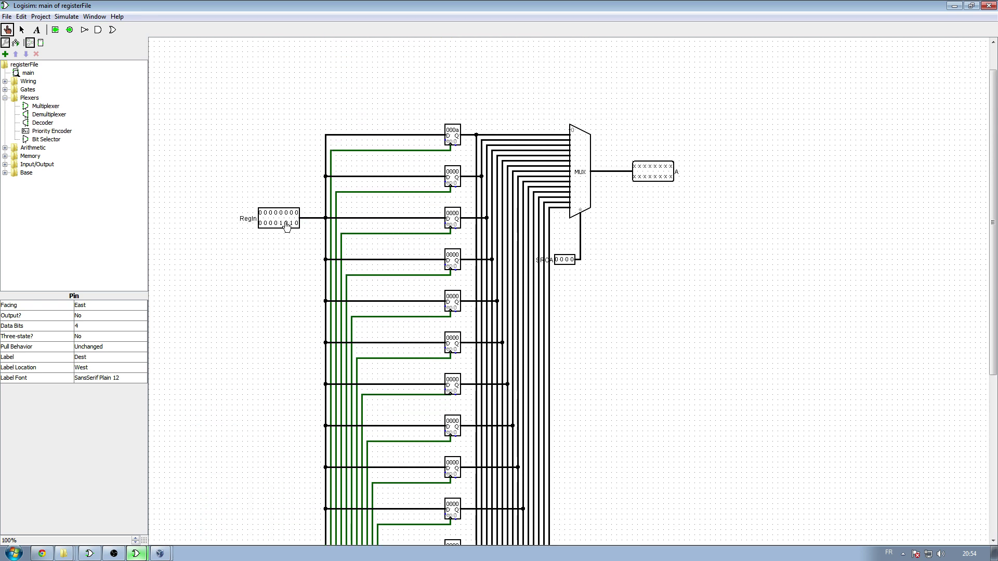
left_click(289, 223)
scroll(473, 240, "down", 1)
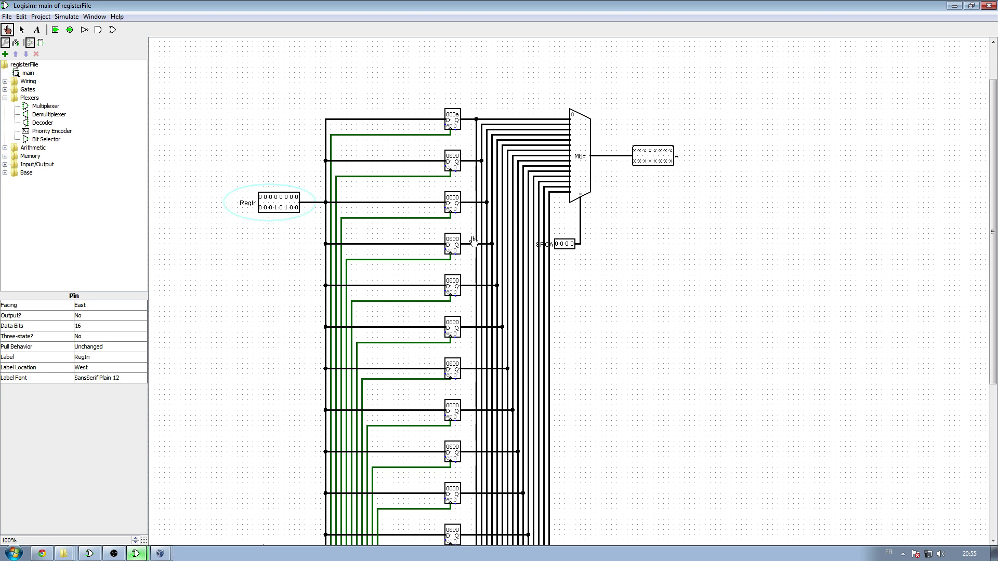
Set the Dest pin to 0011 to clock the RegIn value into the third register
scroll(319, 286, "down", 12)
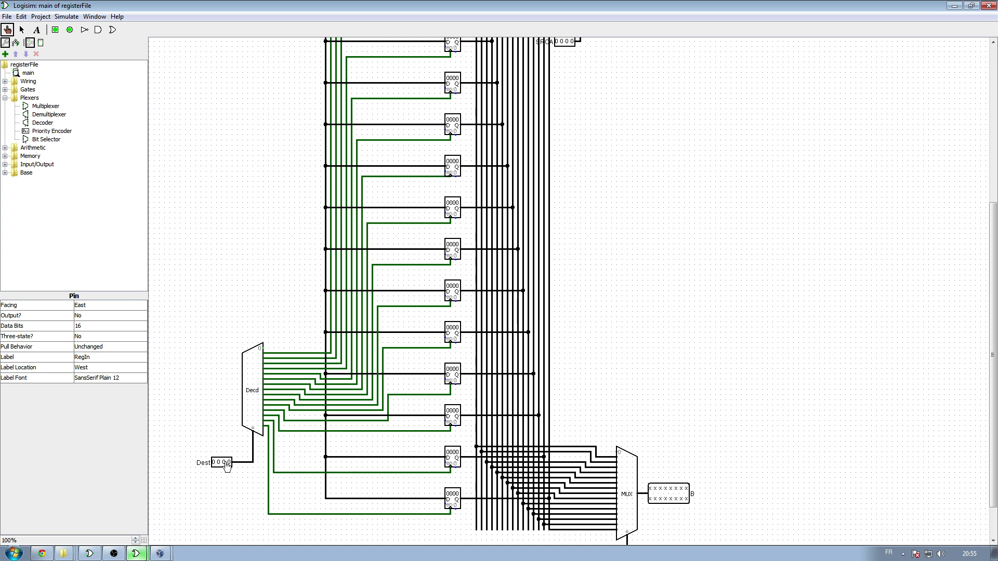
left_click(230, 463)
left_click(223, 463)
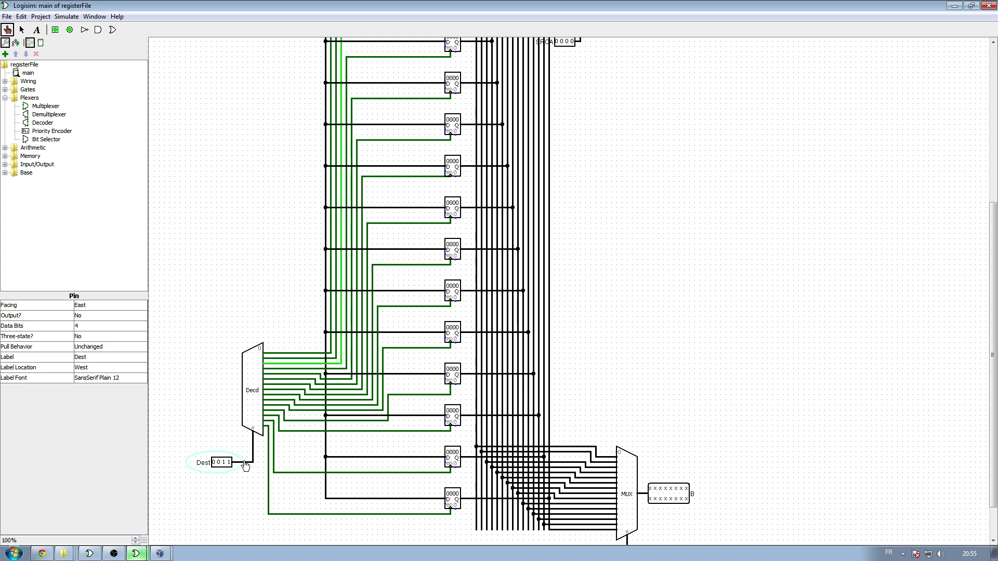
scroll(229, 333, "up", 10)
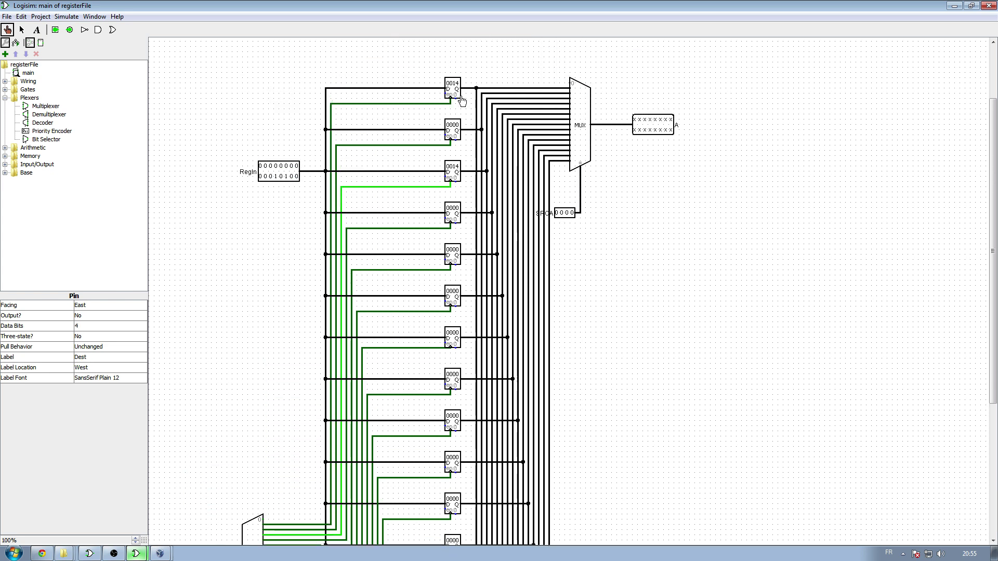
scroll(211, 446, "down", 11)
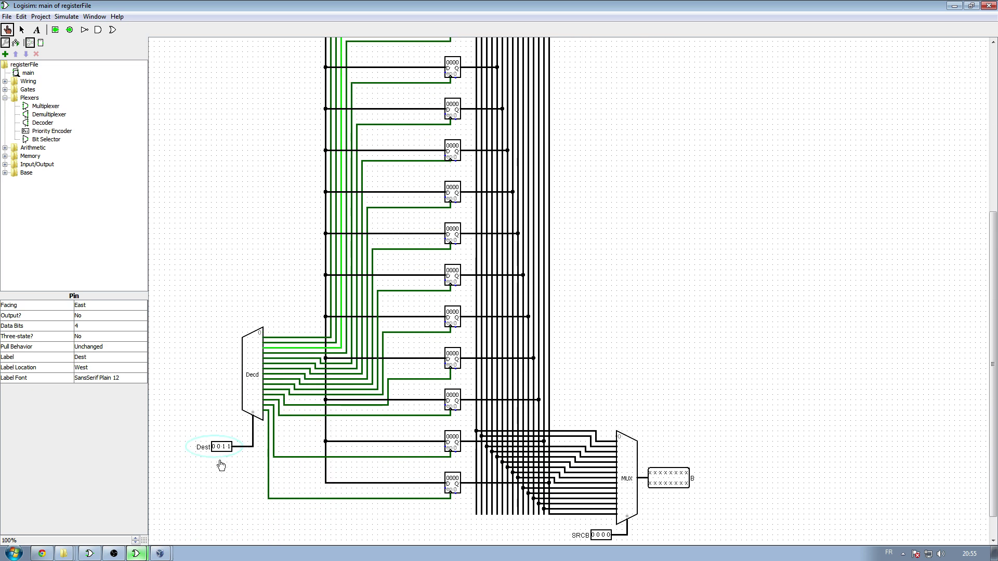
left_click(229, 446)
scroll(229, 450, "up", 15)
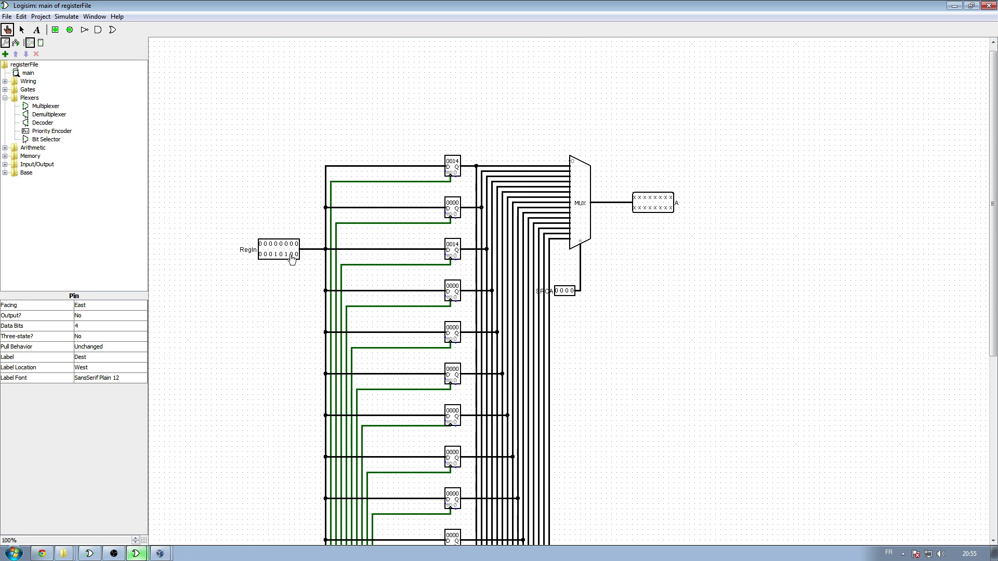
left_click(281, 256)
scroll(276, 370, "down", 19)
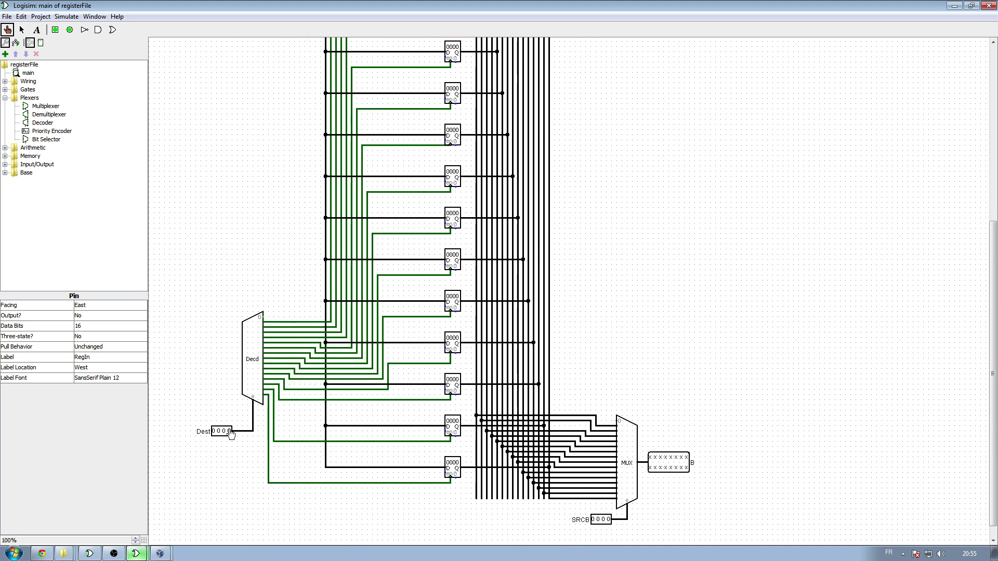
Reload the first register by switching Dest to 0001 and back to 0000, and clear RegIn to all zeros
left_click(230, 432)
scroll(228, 416, "up", 19)
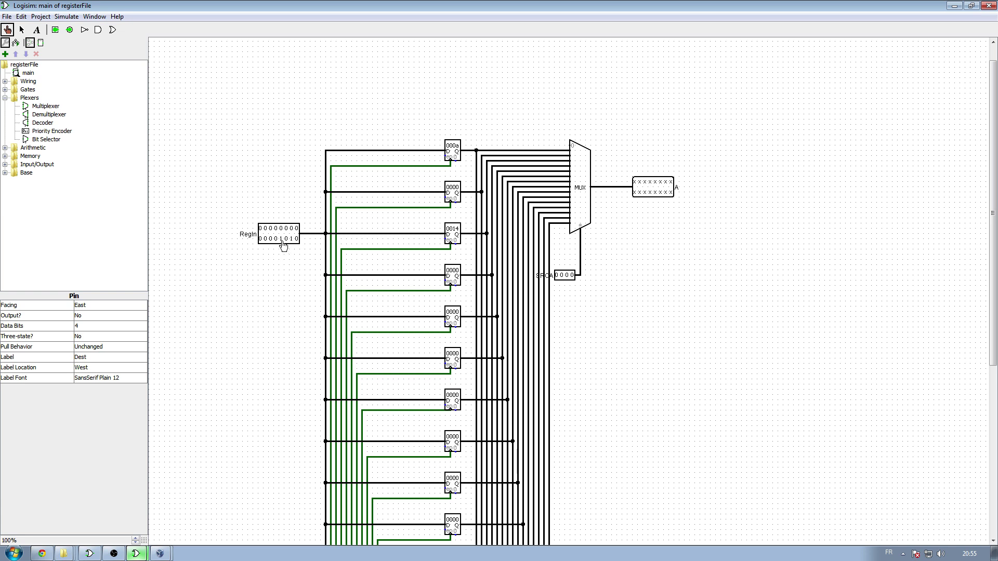
left_click(283, 245)
Examine the stored register values and the connections to the decoder and both multiplexers
scroll(276, 272, "down", 10)
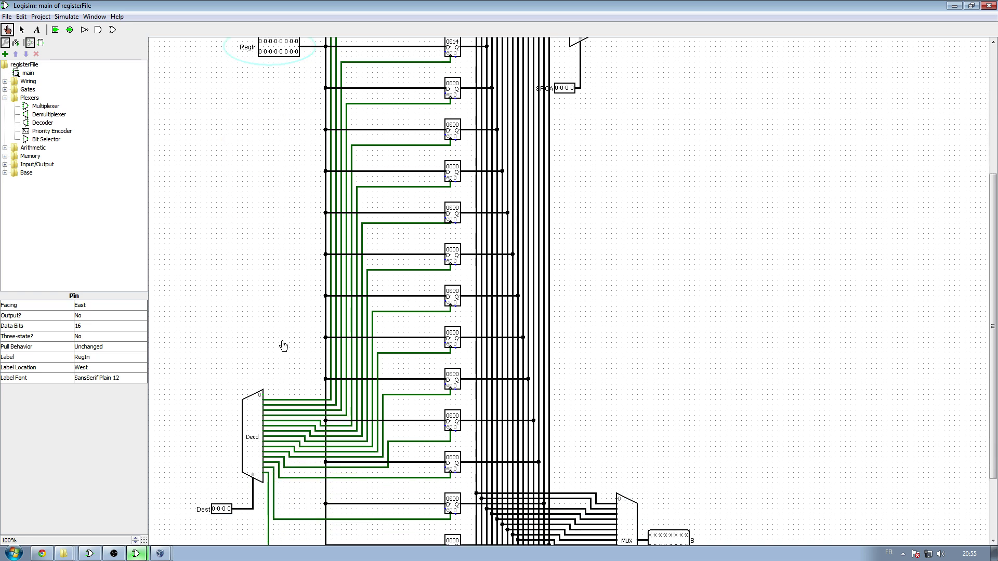
scroll(265, 346, "up", 10)
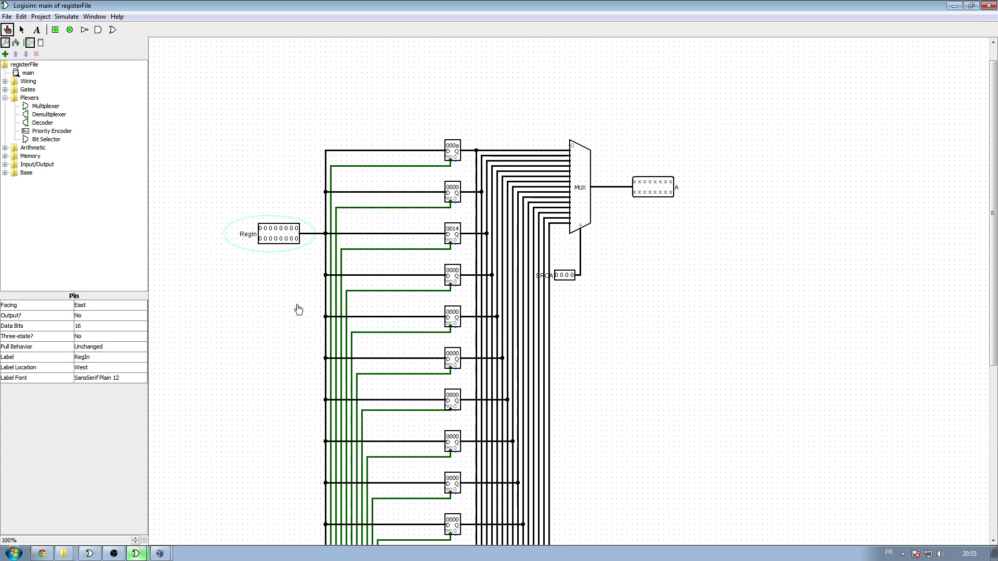
left_click(456, 150)
type("a")
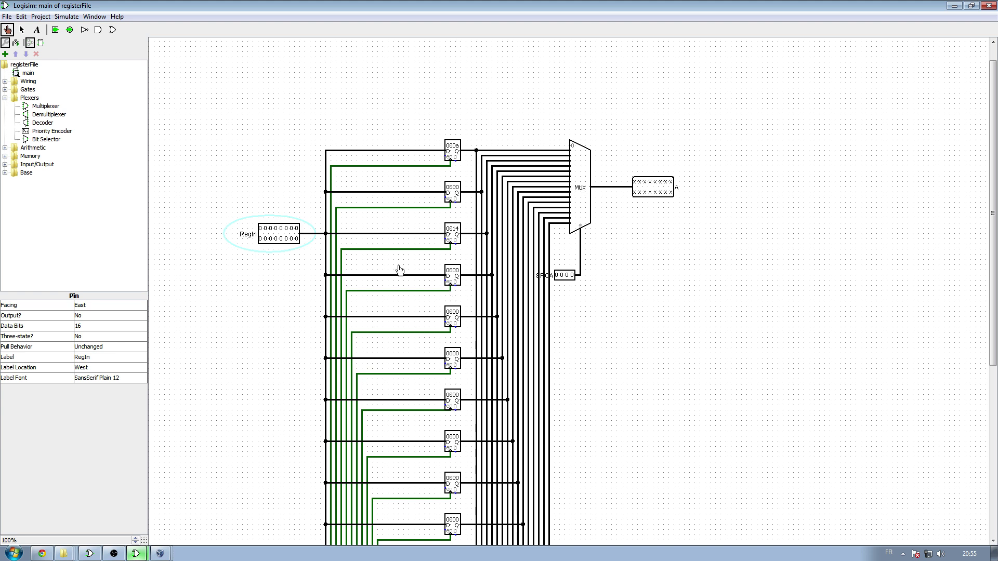
scroll(285, 251, "down", 9)
scroll(523, 164, "up", 6)
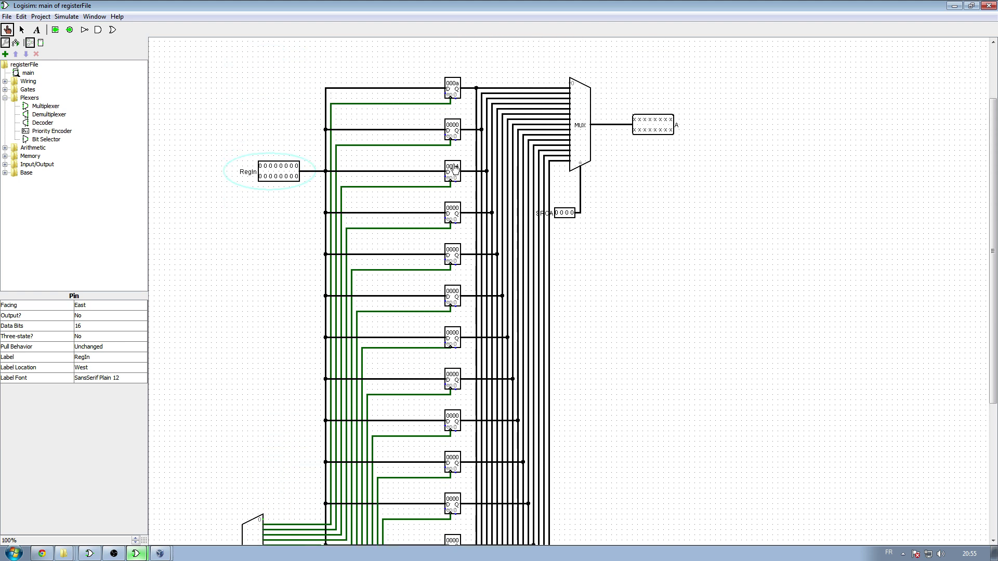
scroll(339, 285, "down", 12)
scroll(284, 299, "up", 16)
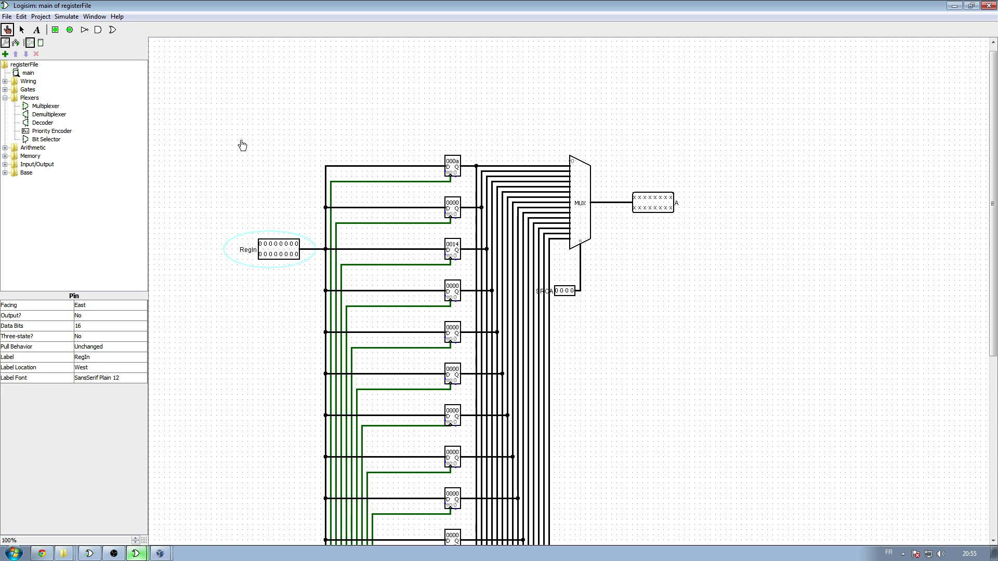
Draw a wire up and left from the upper multiplexer's input 0, and place a constant left of its end
left_click(21, 30)
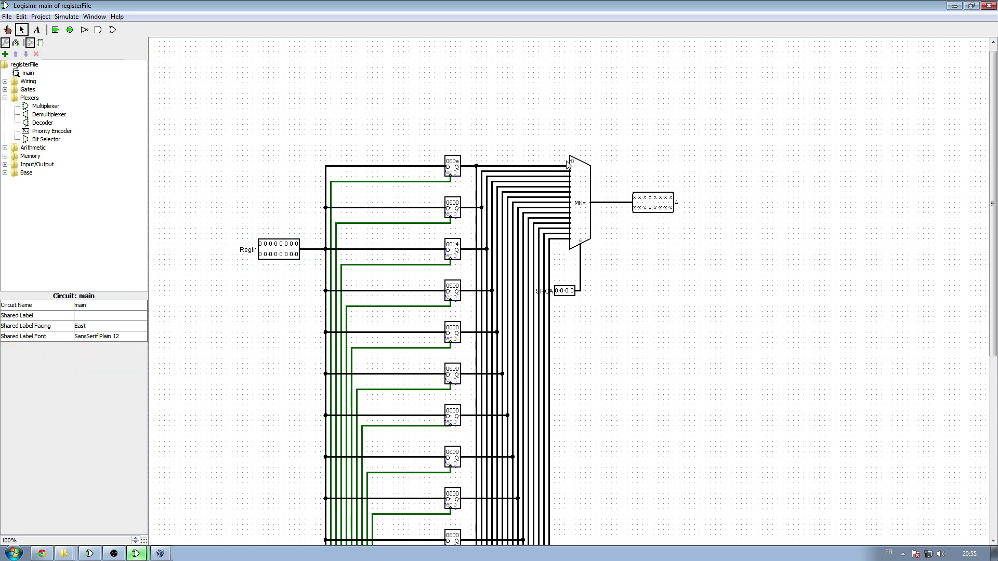
left_click_drag(560, 161, 549, 140)
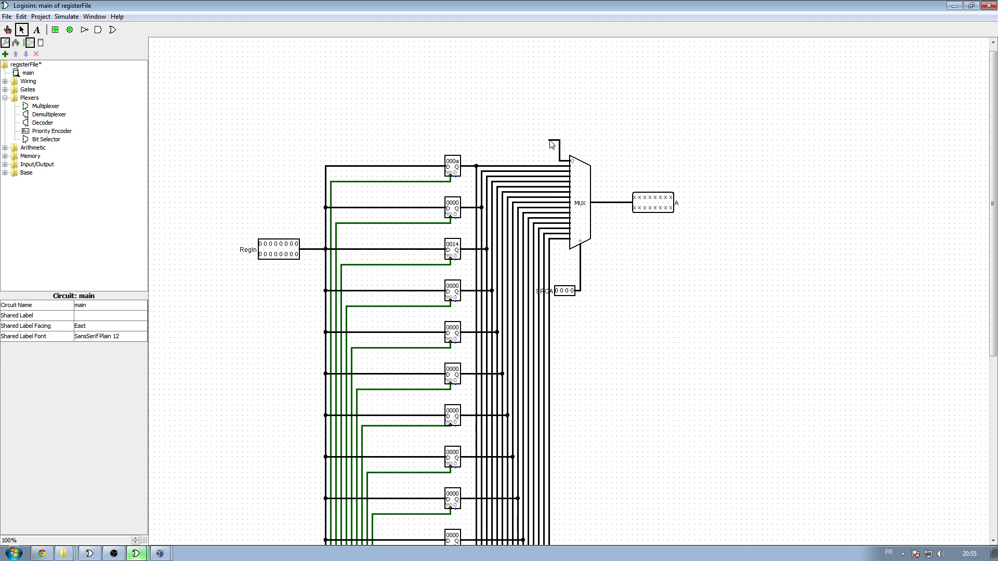
left_click(5, 82)
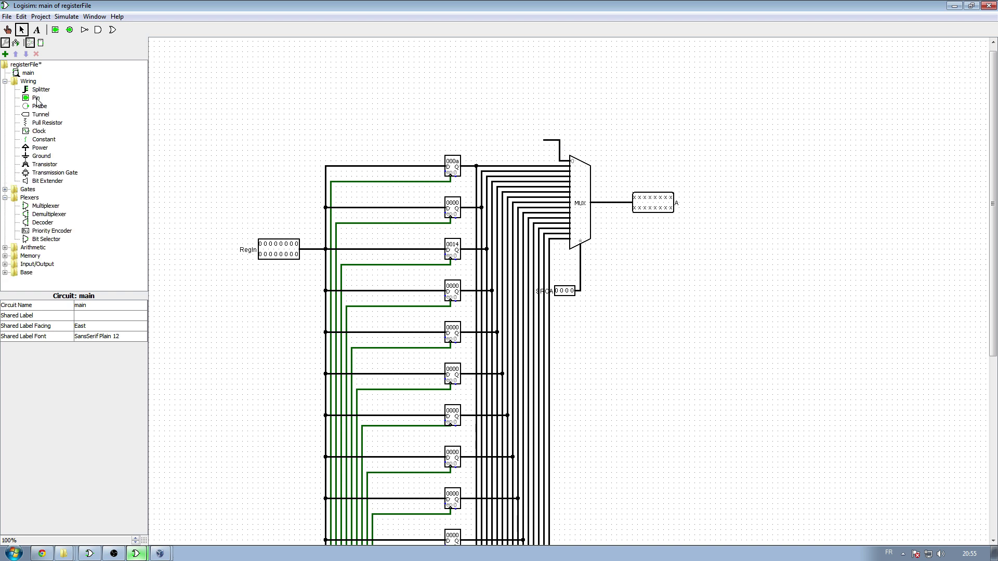
left_click(42, 139)
left_click(502, 141)
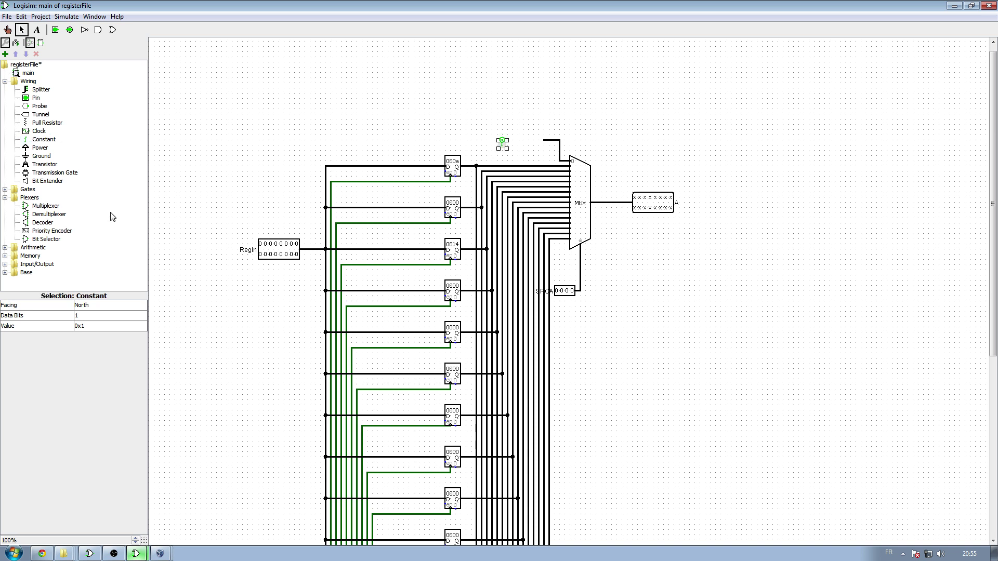
Set the new constant's data bits to 16 and its value to 0x0
left_click(95, 316)
scroll(93, 364, "down", 4)
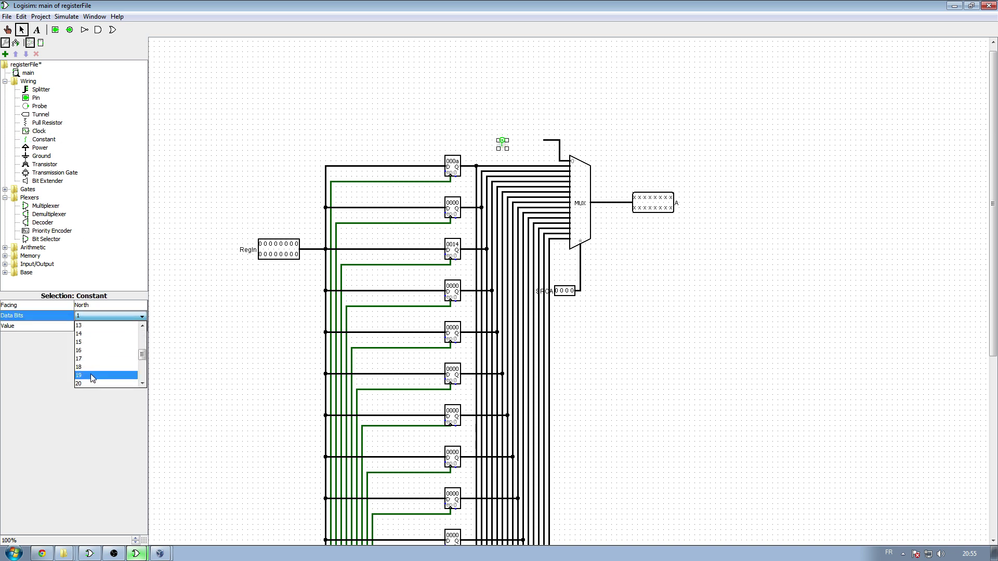
left_click(87, 350)
left_click(105, 326)
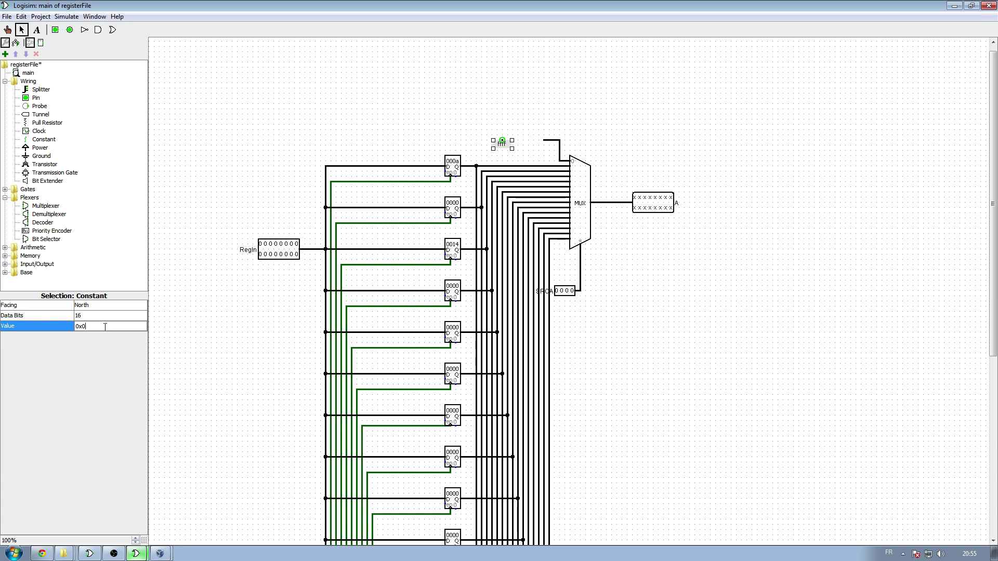
key("Return")
Face the constant east and move it onto the end of the wire from the upper multiplexer's input 0
left_click(99, 307)
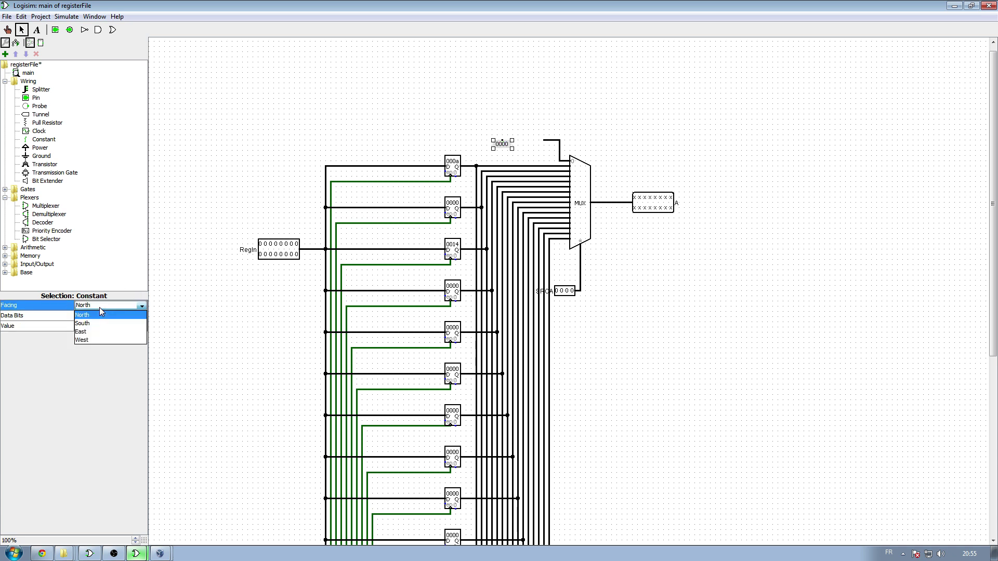
left_click(91, 323)
left_click_drag(484, 145, 535, 151)
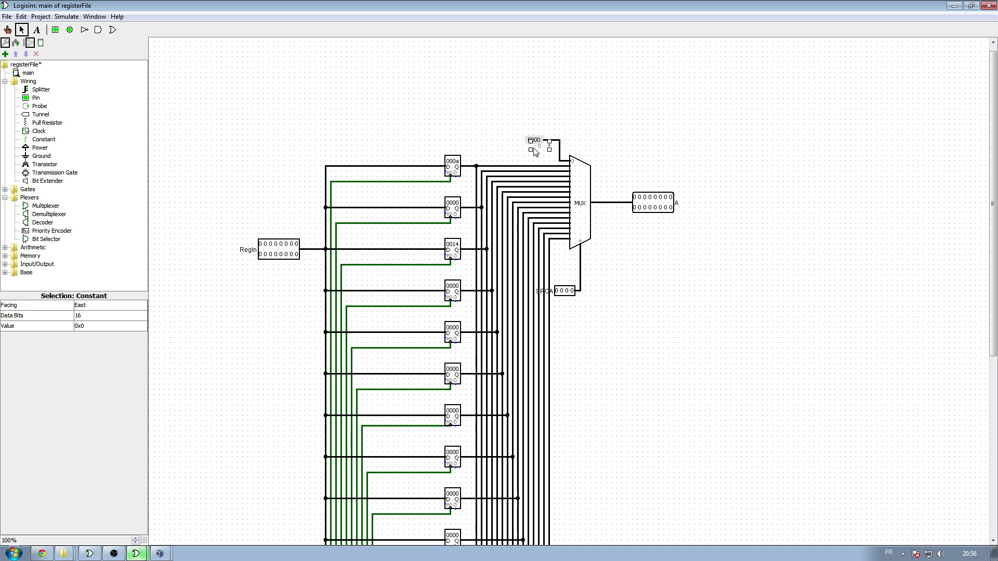
Place a copy of the zero constant above the lower multiplexer, wire it to input 0, and save the file
scroll(633, 401, "down", 15)
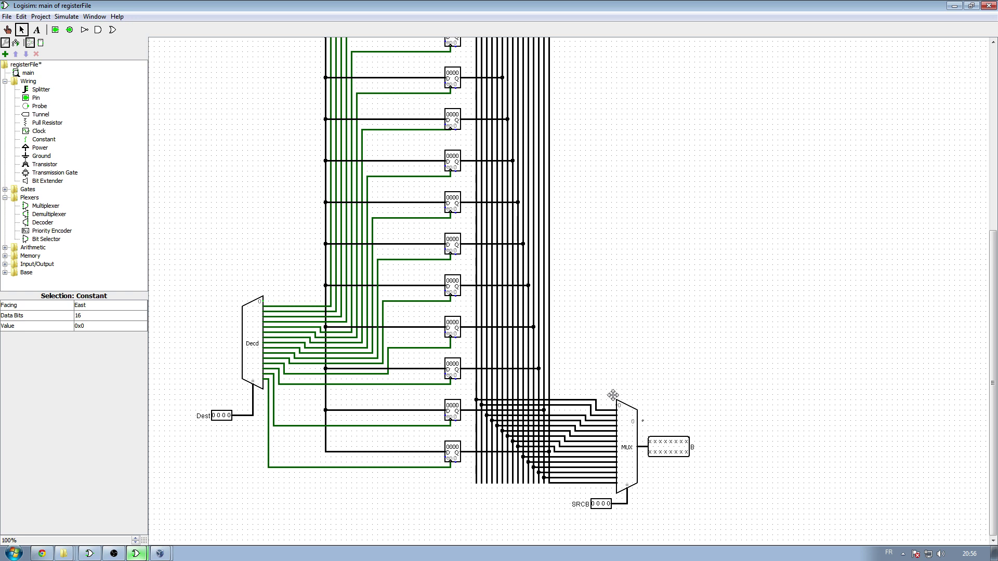
left_click(598, 384)
left_click_drag(617, 405, 602, 384)
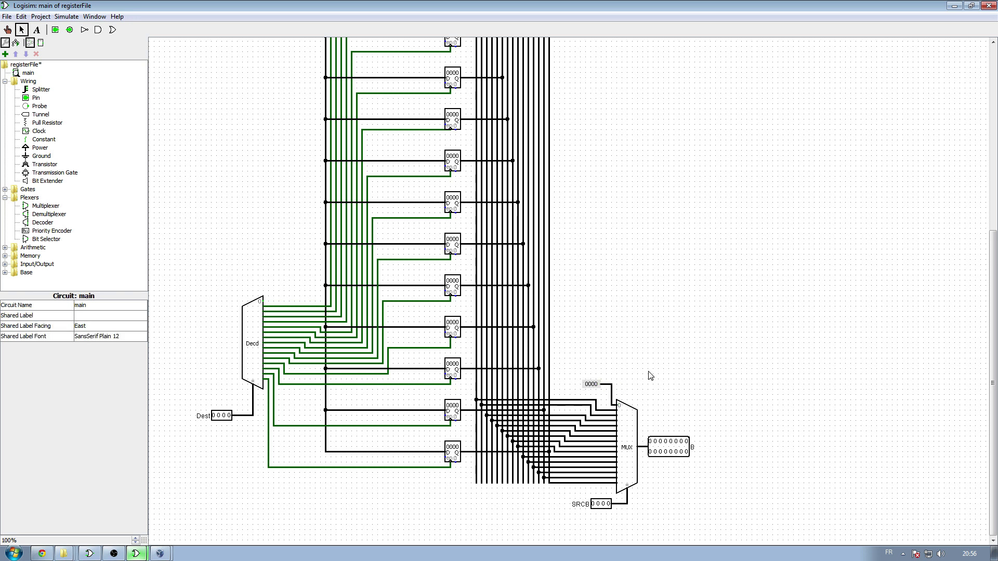
key("ctrl+s")
Move the upper multiplexer's zero constant down level with input 0 so that its wire runs straight
scroll(650, 387, "up", 10)
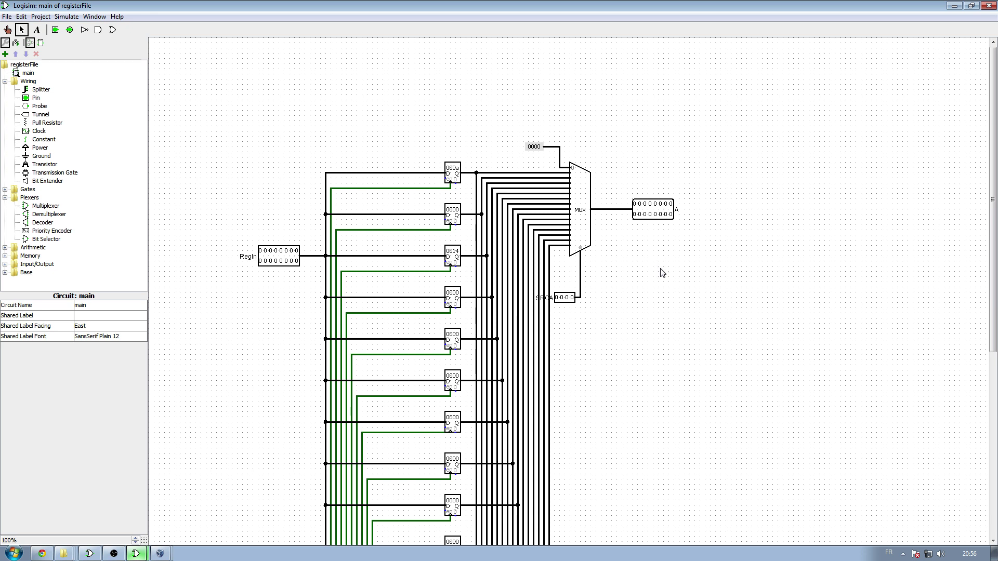
left_click_drag(532, 146, 528, 167)
left_click(558, 139)
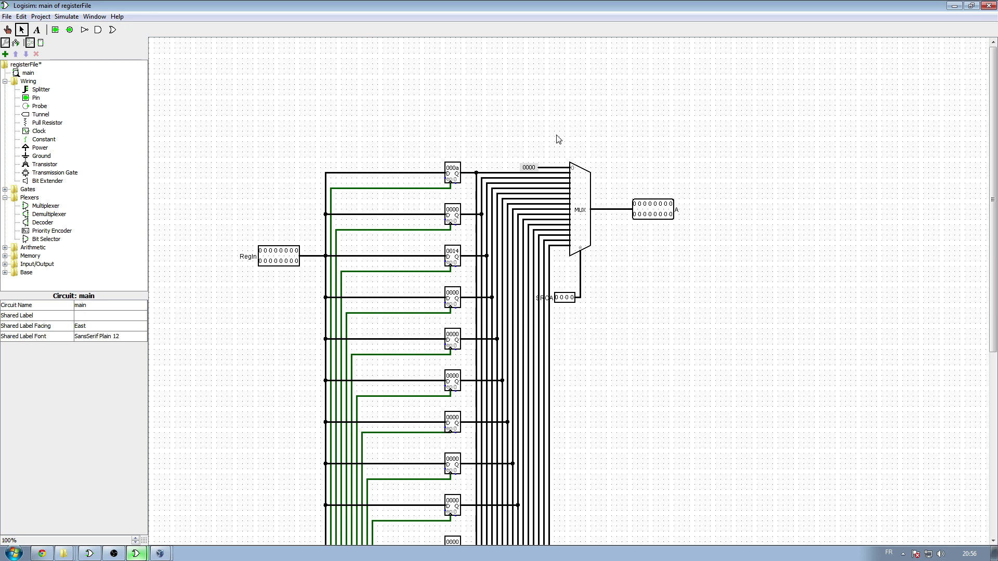
Set the SRCA pin to 0011 and the SRCB pin to 0001 to test reading two registers
scroll(610, 219, "down", 10)
scroll(665, 447, "up", 10)
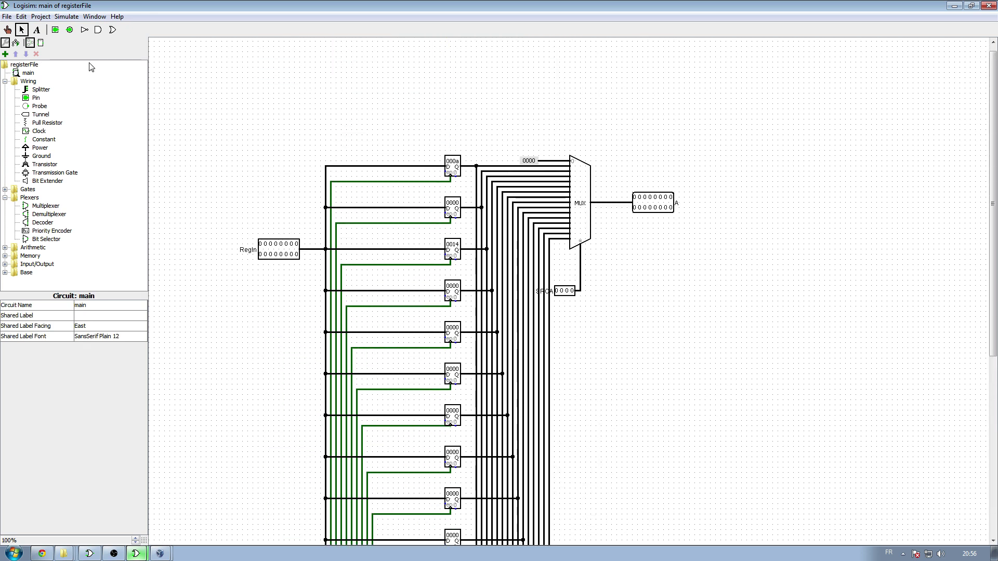
left_click(8, 30)
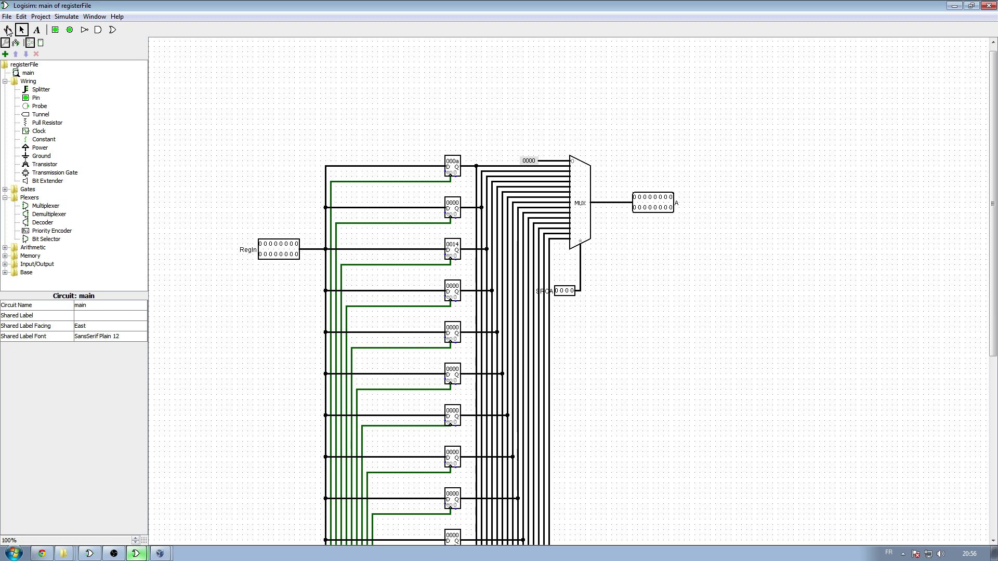
left_click(572, 292)
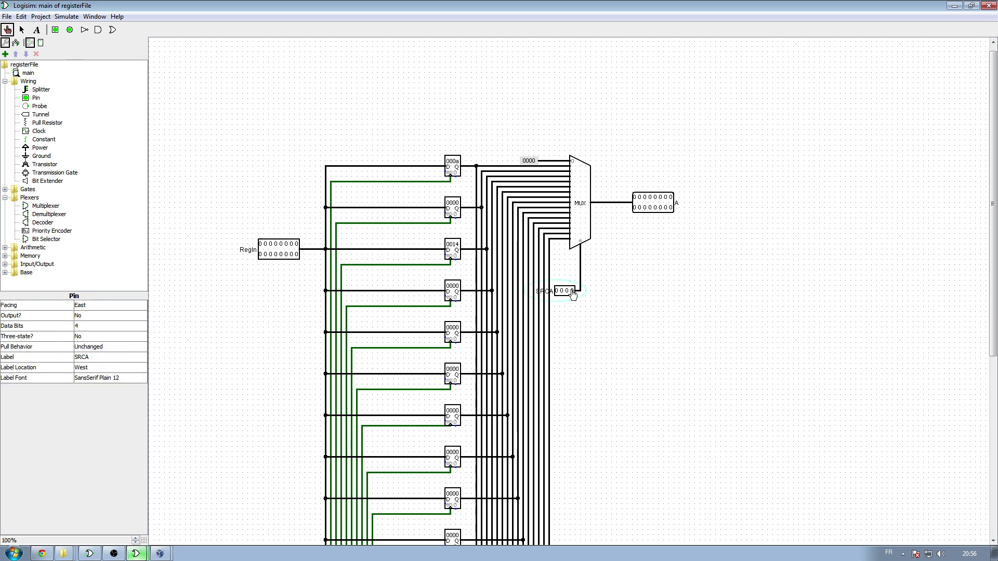
key("2")
scroll(598, 291, "down", 10)
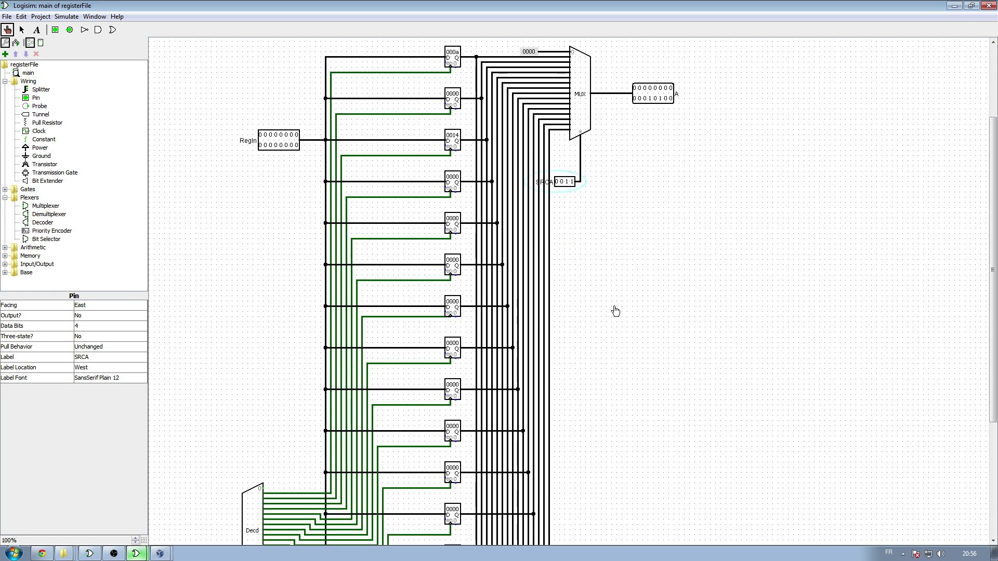
left_click(610, 507)
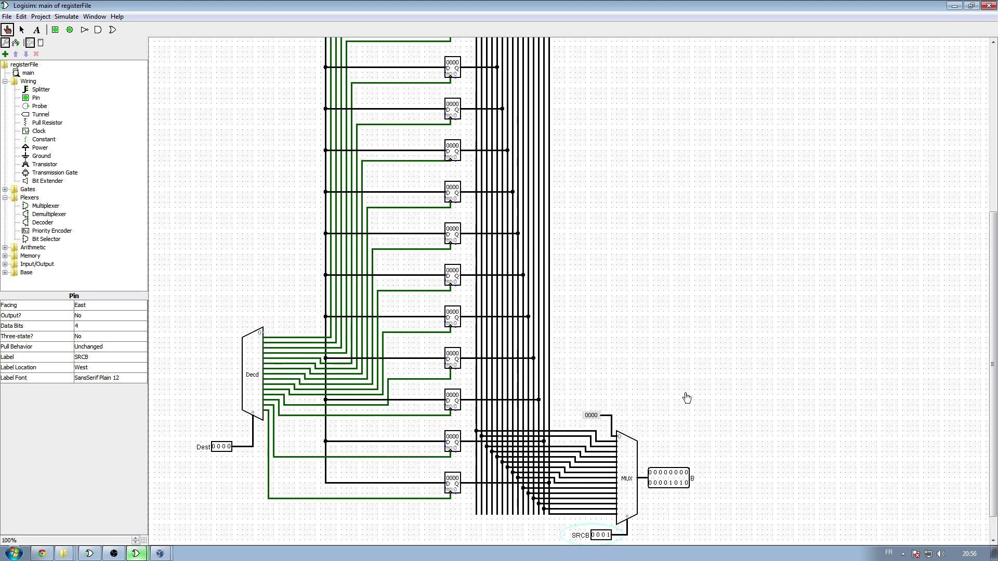
Compare outputs A and B, and change the SRCA pin to 0001 so both multiplexers select the same register
scroll(685, 398, "up", 10)
scroll(735, 296, "down", 10)
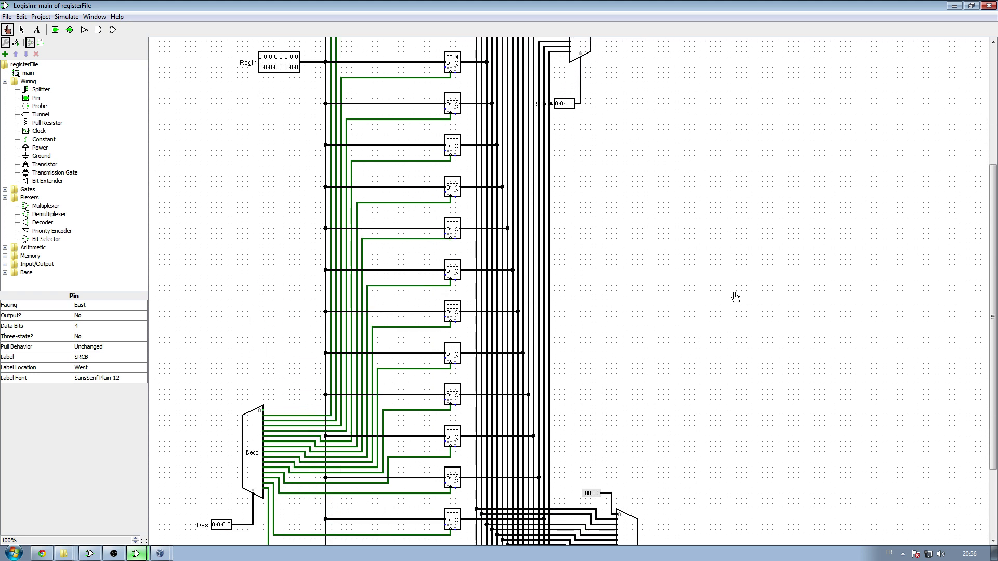
scroll(679, 143, "up", 9)
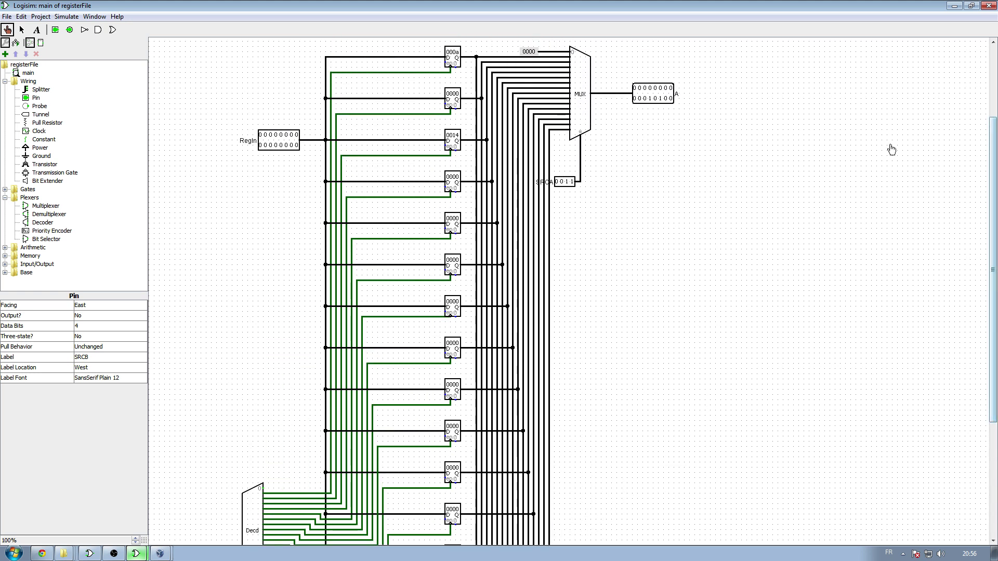
scroll(753, 172, "down", 6)
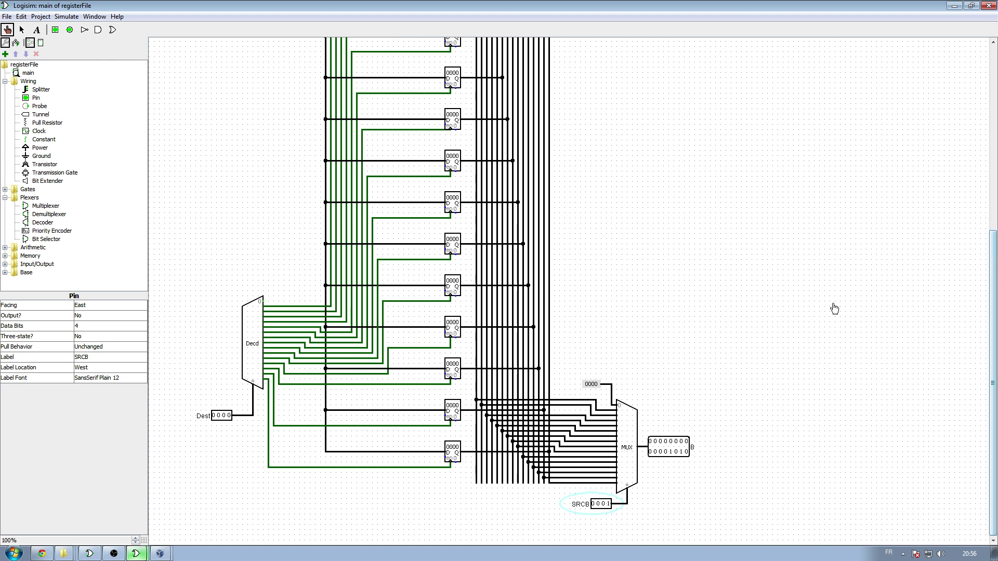
scroll(753, 281, "up", 10)
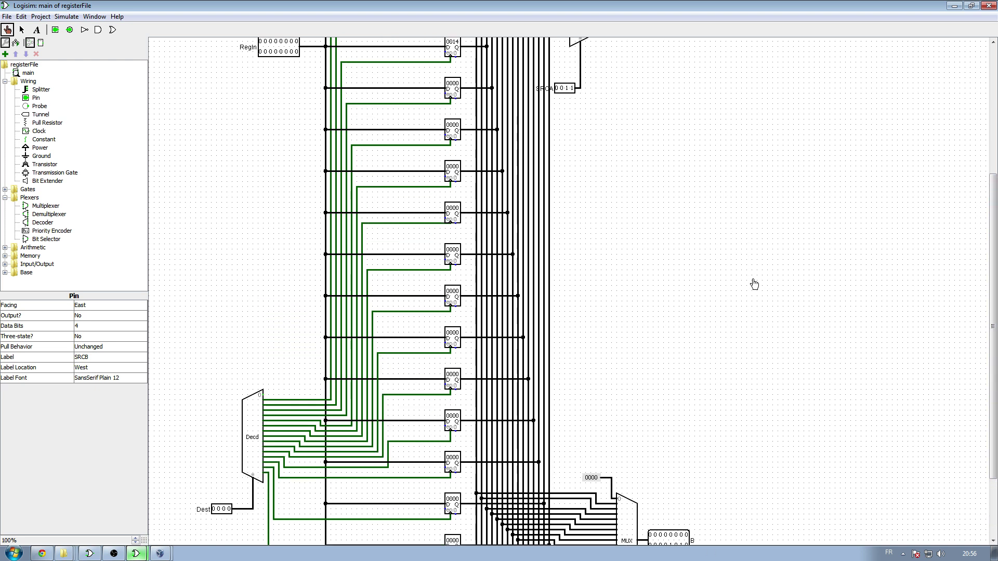
left_click(567, 299)
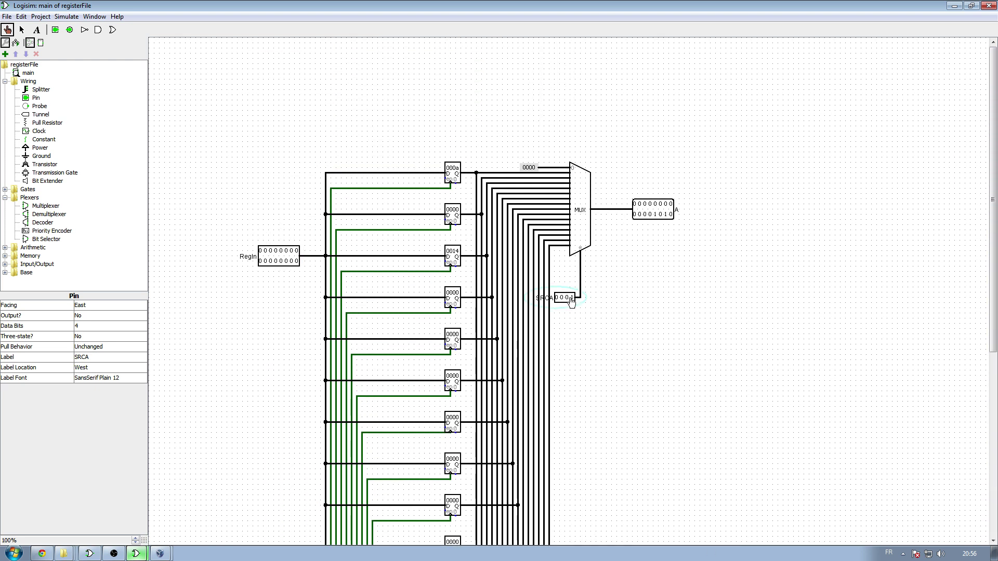
Check output B against output A, and reset both the SRCA and SRCB pins to 0000
scroll(687, 258, "down", 5)
scroll(687, 258, "down", 9)
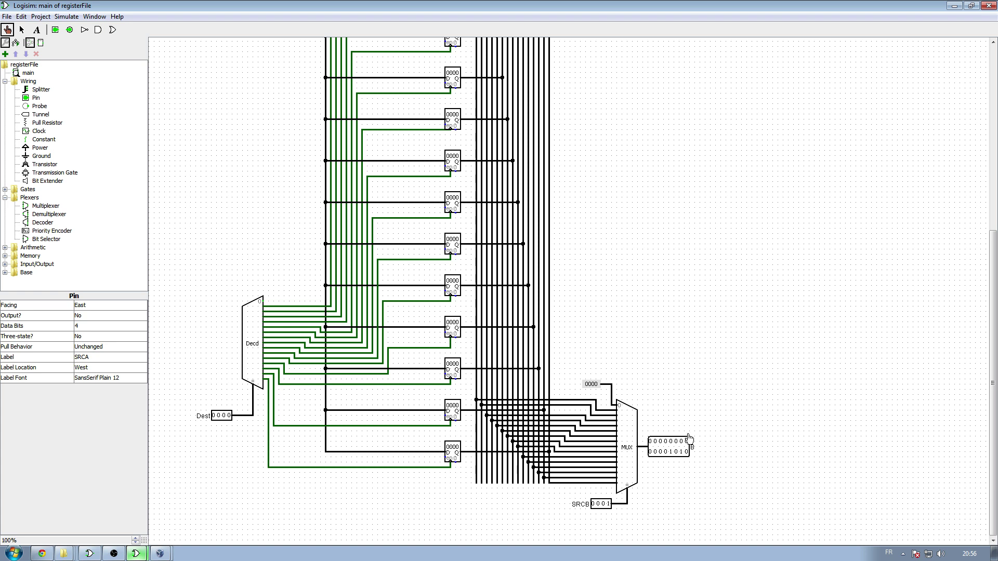
scroll(712, 380, "up", 4)
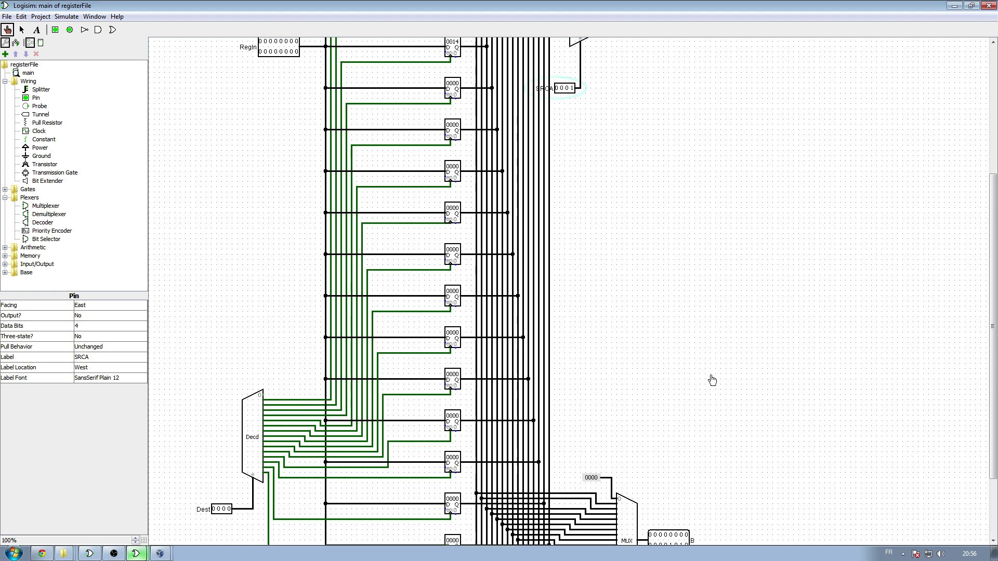
scroll(712, 379, "up", 9)
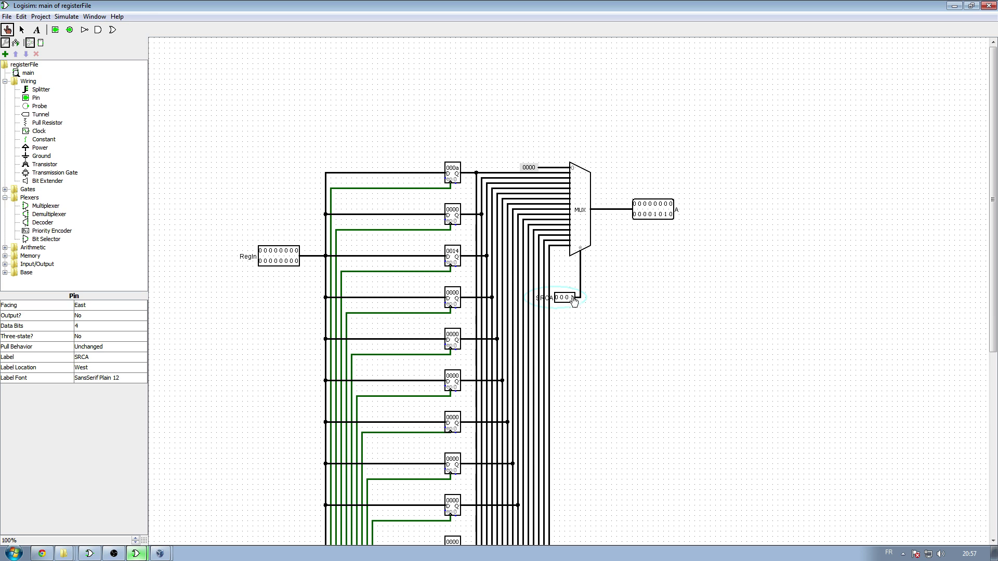
scroll(649, 309, "down", 15)
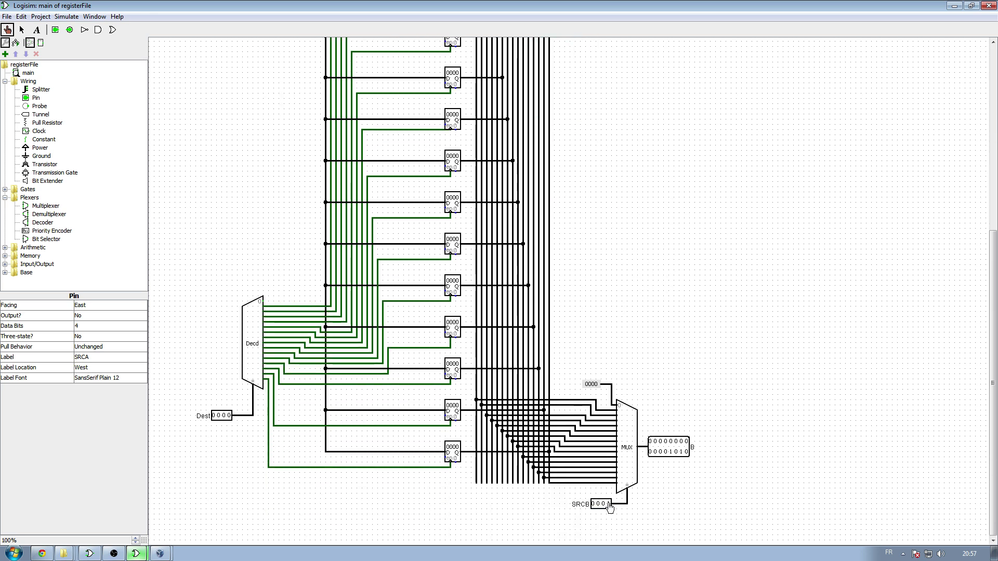
left_click(610, 507)
scroll(682, 403, "up", 9)
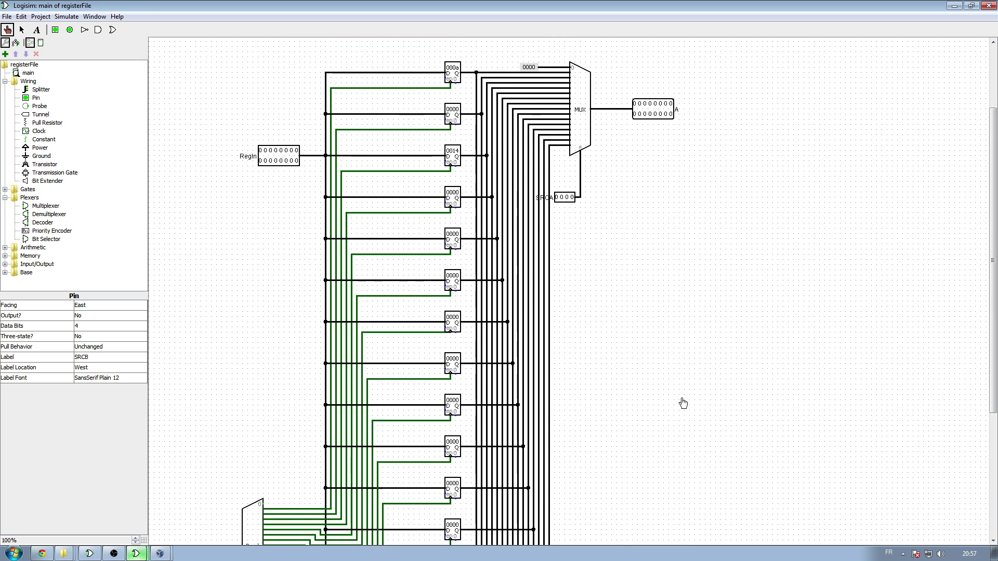
scroll(682, 403, "up", 4)
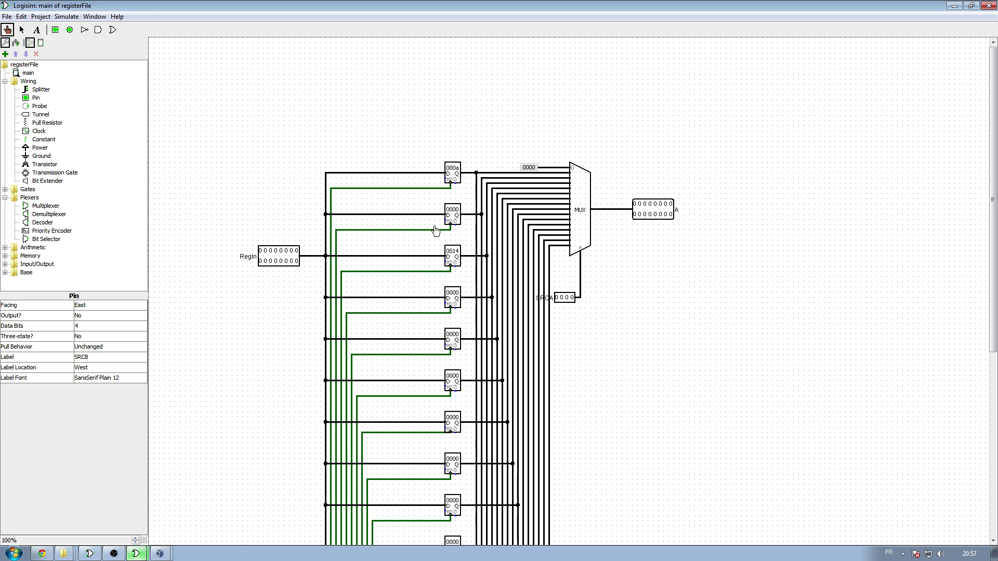
Switch to the RegBank14x32bit_saveReg circuit of the CPU project and examine its registers, demultiplexer, and LoadReg and StoreReg wiring
key("alt+Tab")
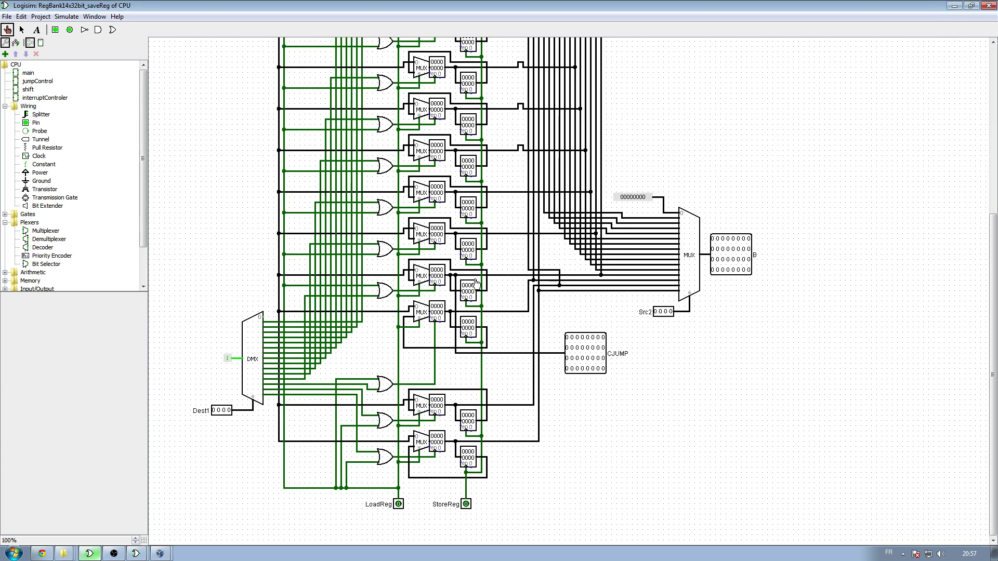
scroll(476, 282, "up", 11)
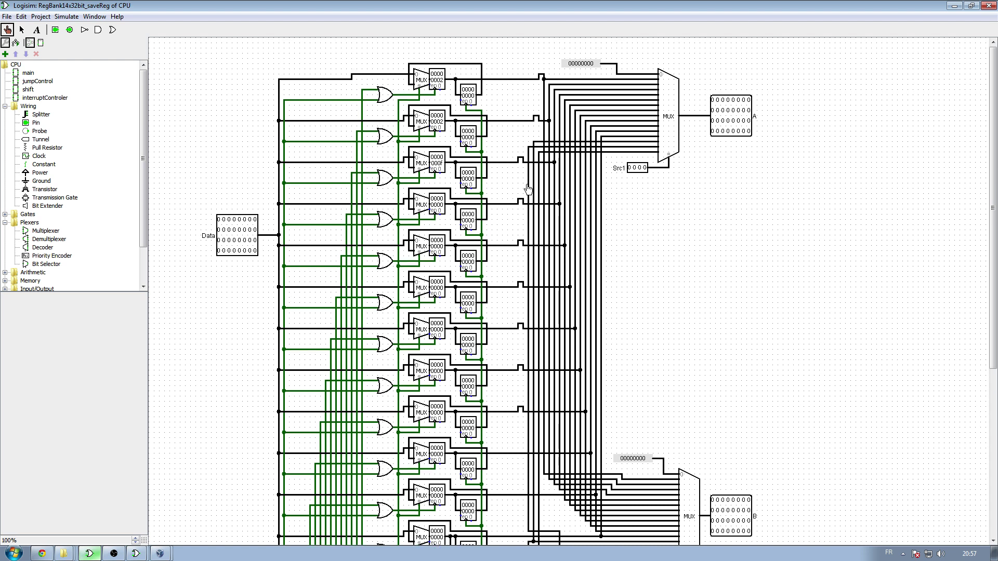
scroll(515, 219, "down", 11)
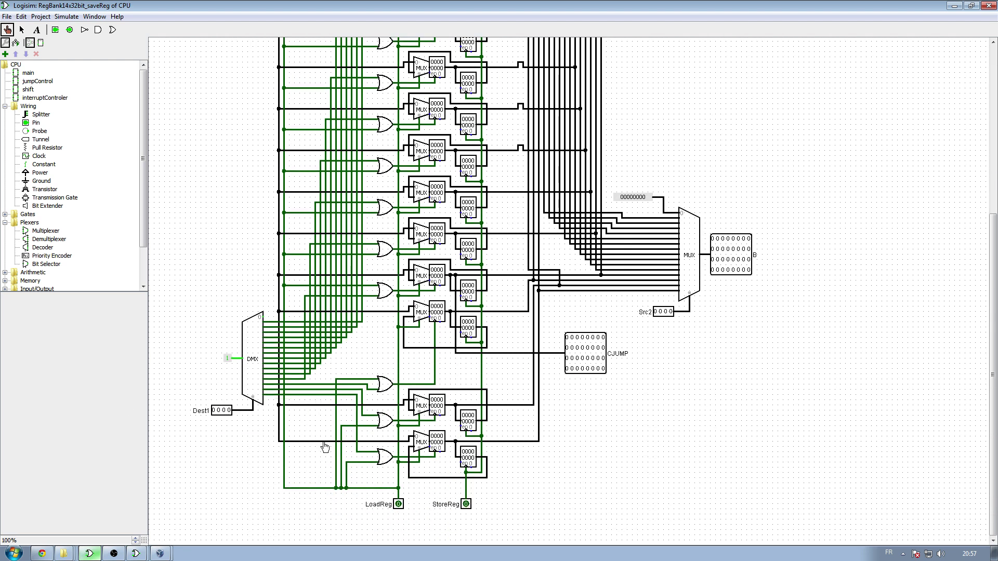
scroll(668, 450, "up", 11)
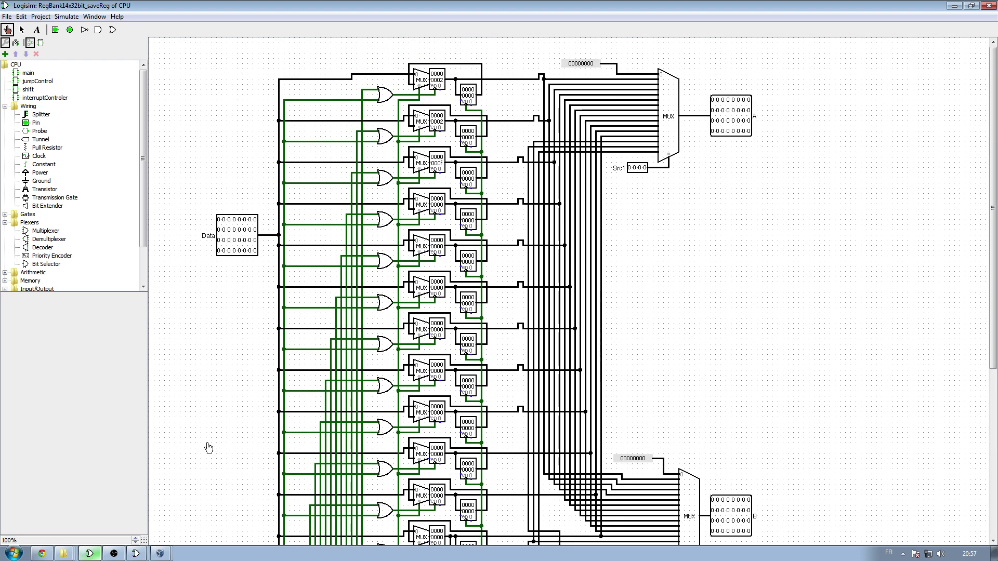
Return to the registerFile circuit and examine its registers, decoder, and both multiplexers with their zero constants
left_click(135, 553)
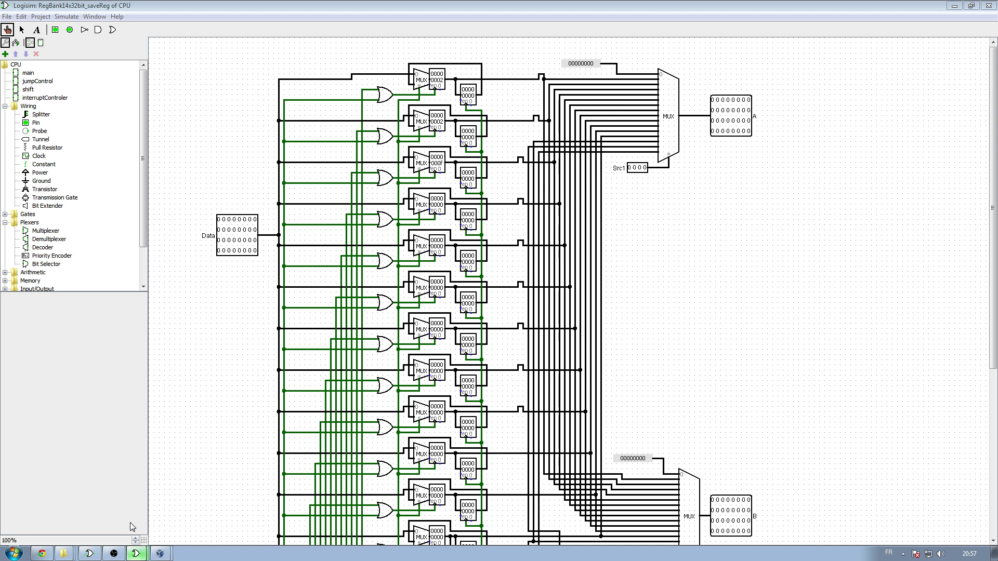
left_click(133, 529)
scroll(639, 344, "down", 9)
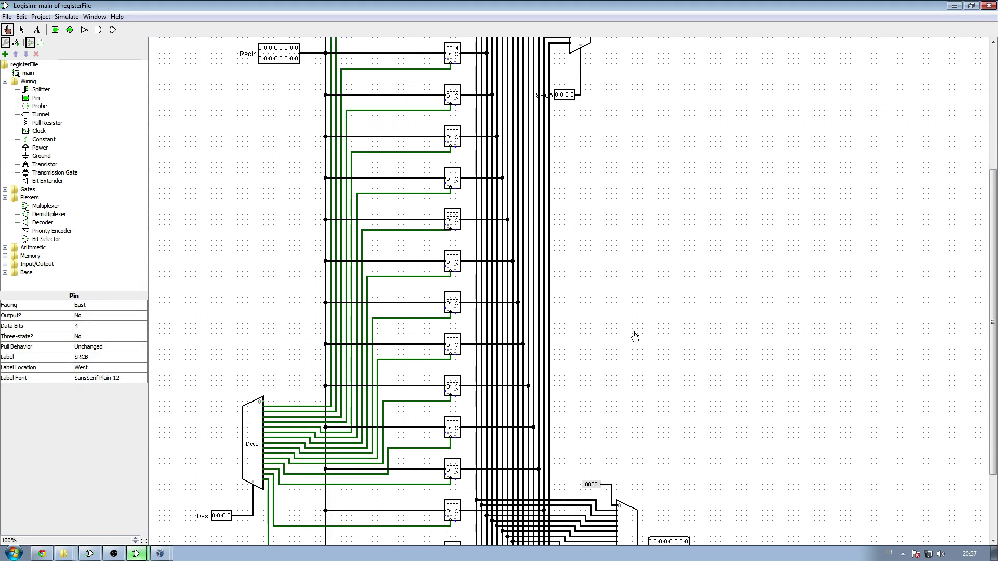
scroll(635, 337, "down", 4)
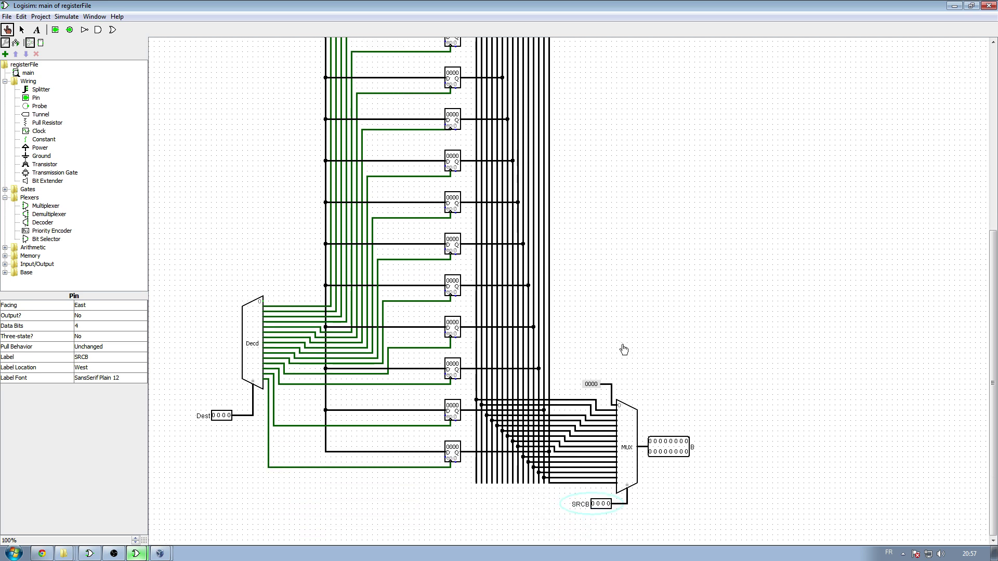
scroll(623, 350, "up", 9)
scroll(624, 349, "up", 1)
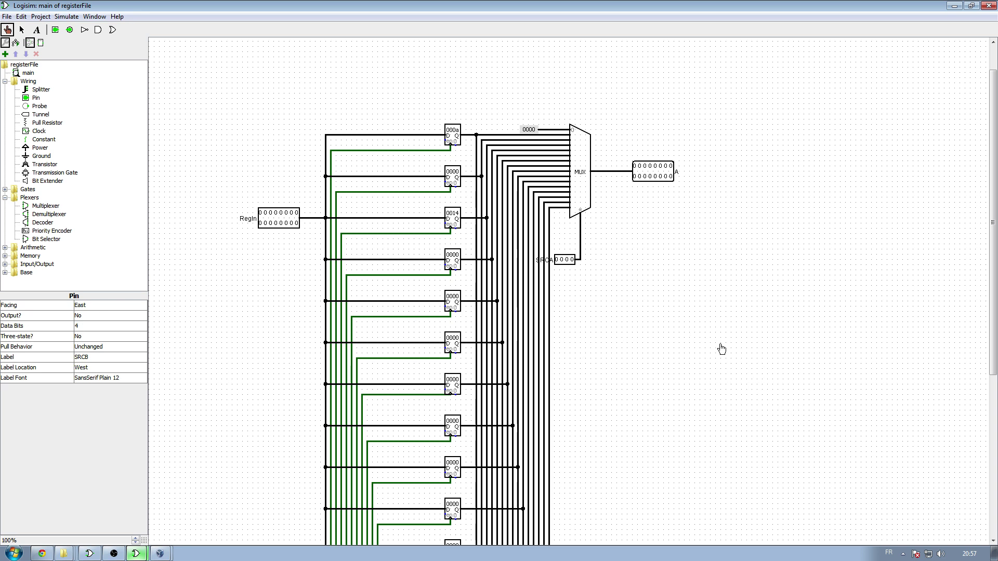
scroll(654, 308, "down", 10)
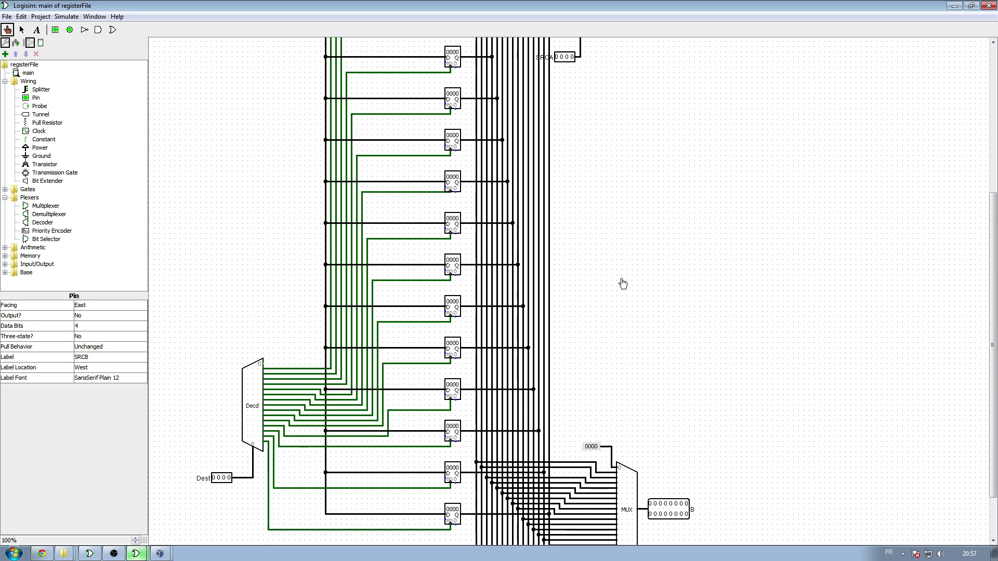
scroll(635, 274, "down", 3)
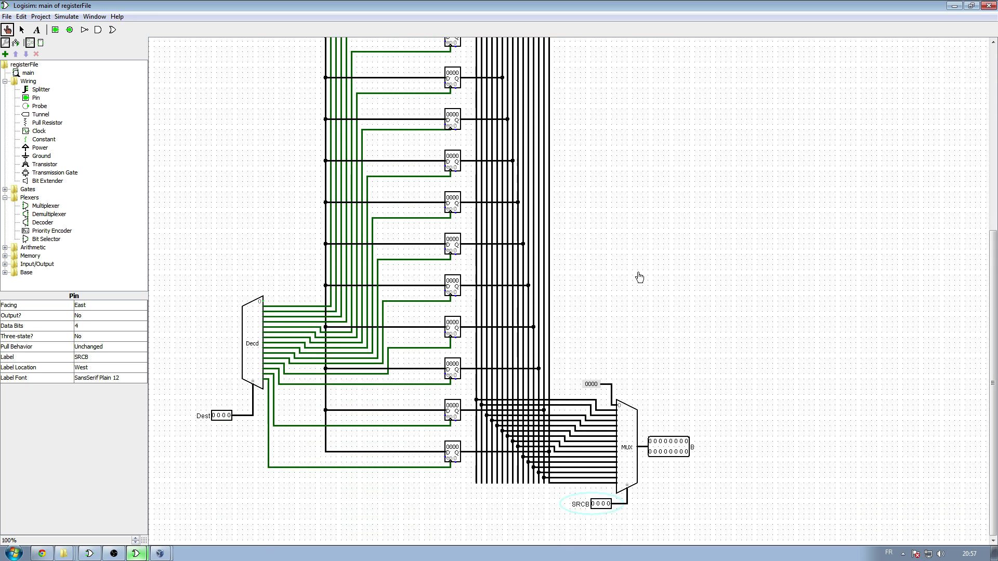
scroll(638, 274, "up", 8)
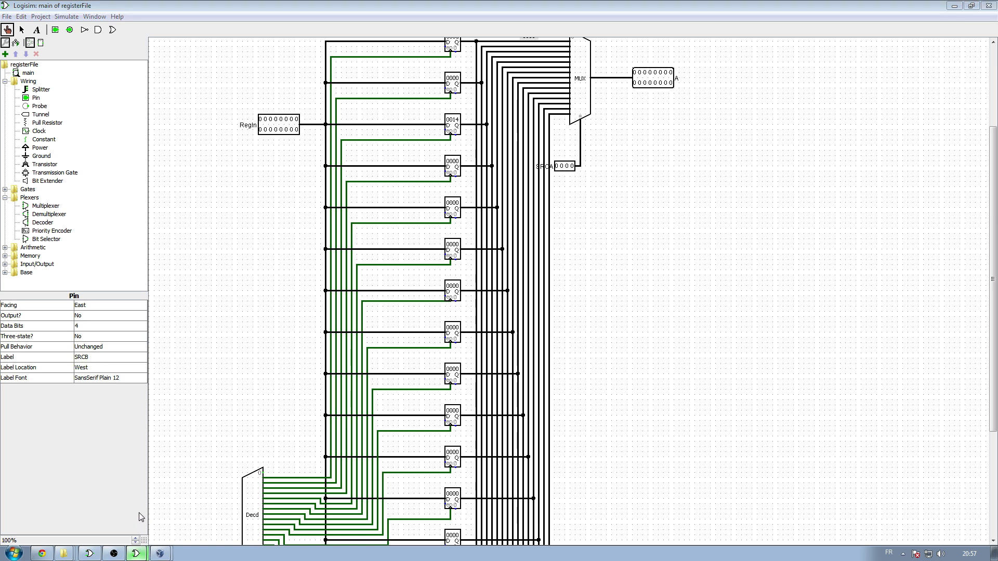
Switch to the main CPU project, collapse its decoder library and save the project
key("alt+Tab")
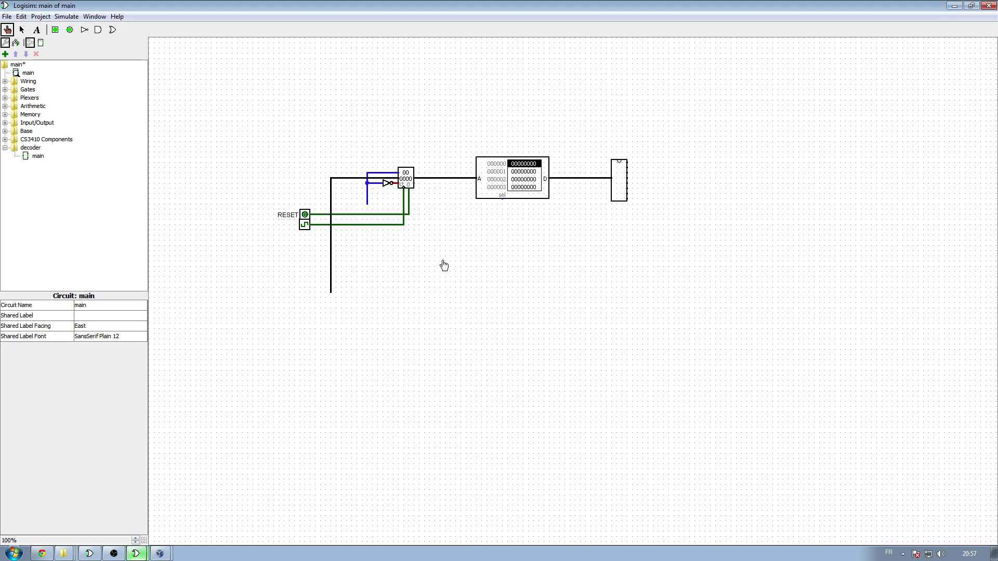
left_click(5, 148)
key("ctrl+s")
left_click(136, 554)
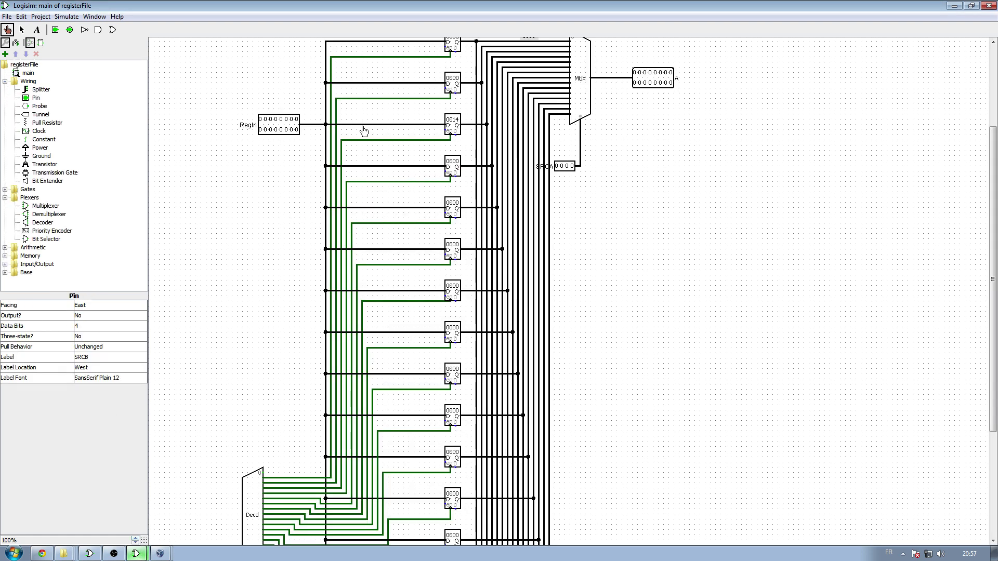
left_click(138, 553)
left_click(111, 507)
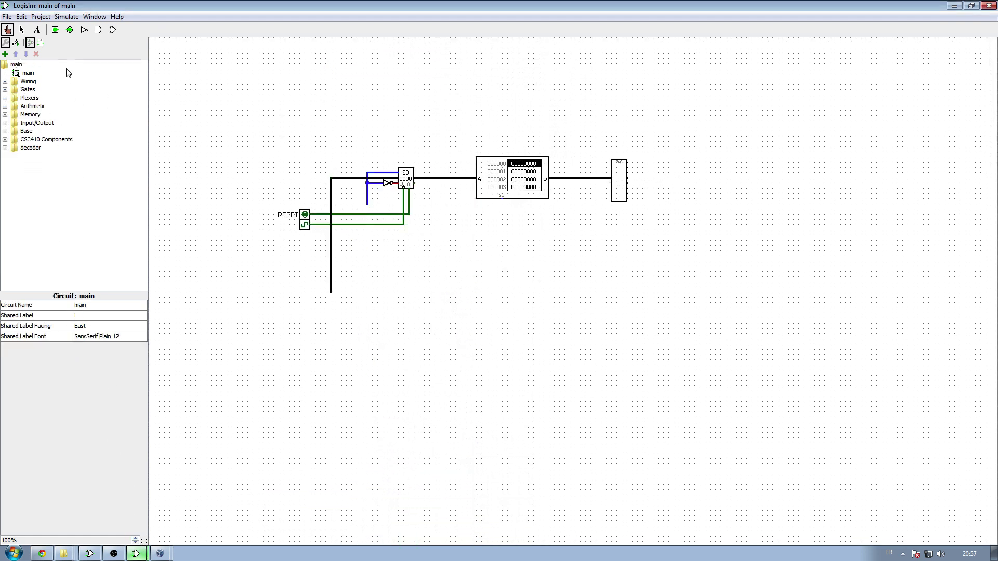
Load registerFile.circ into the main project as a Logisim library and expand it to show its circuit
left_click(45, 20)
mouse_move(105, 42)
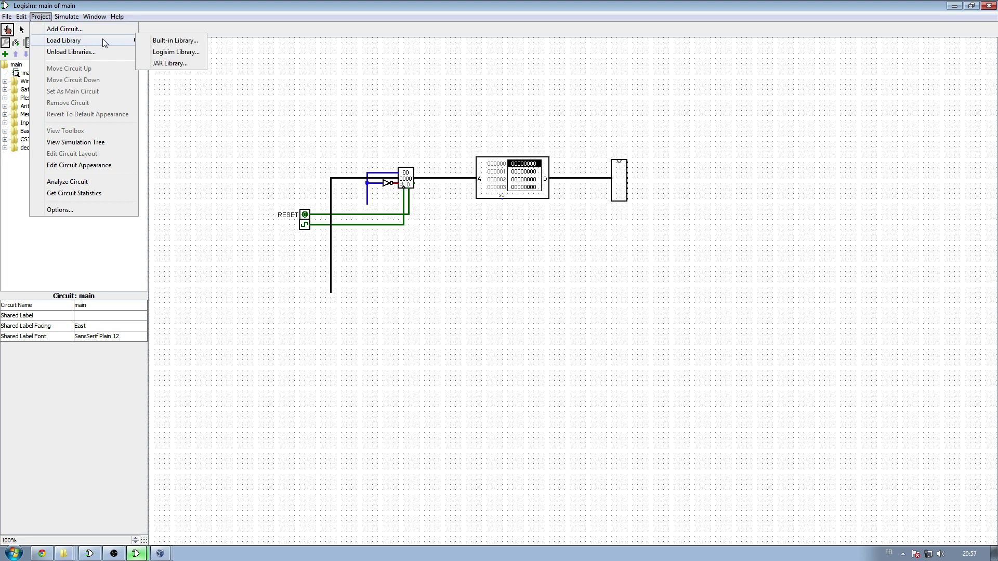
left_click(177, 53)
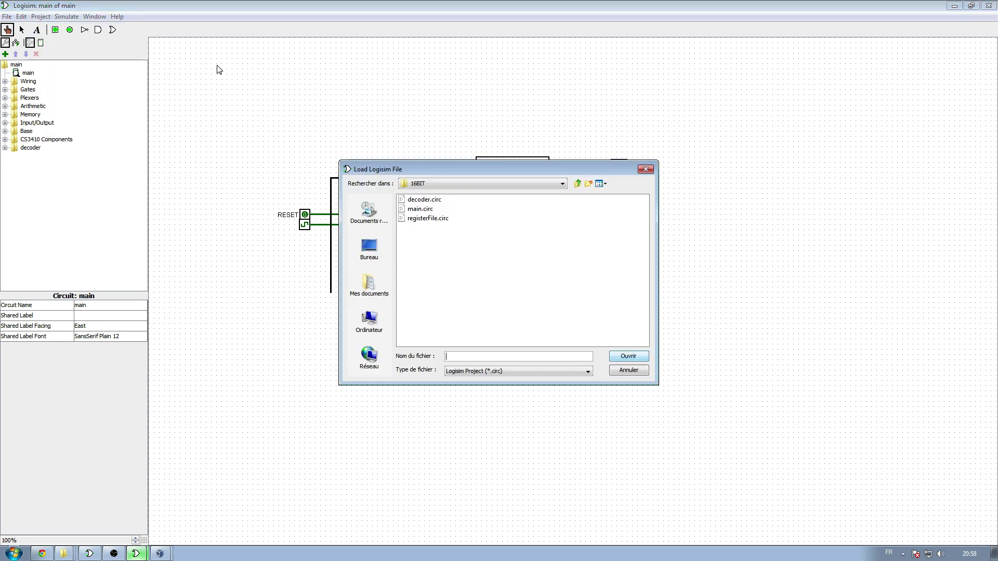
double_click(429, 220)
left_click(5, 156)
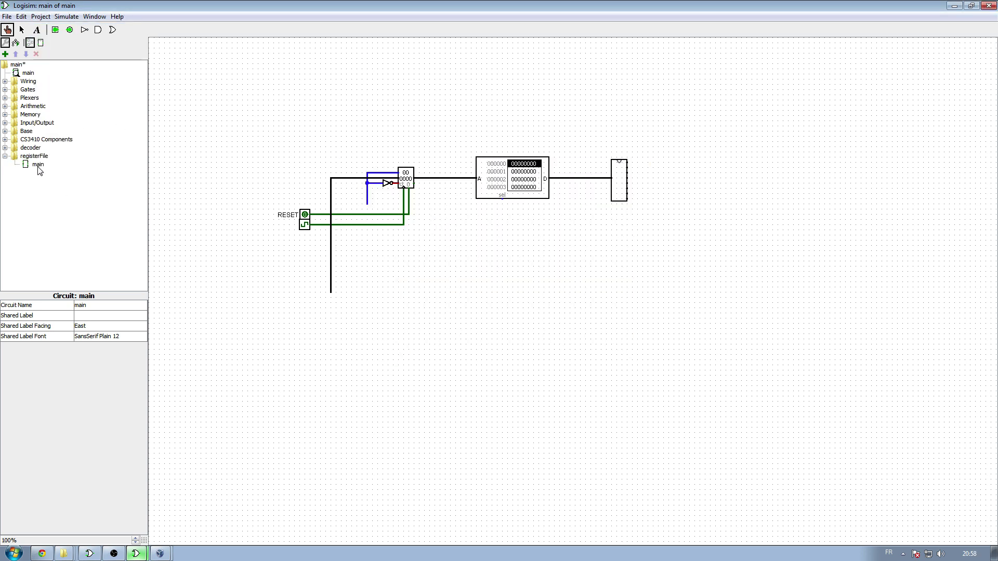
Place the registerFile library's main circuit to the right of the decoder block, leaving room for wiring between them
left_click(37, 164)
left_click(752, 247)
left_click_drag(749, 214, 724, 201)
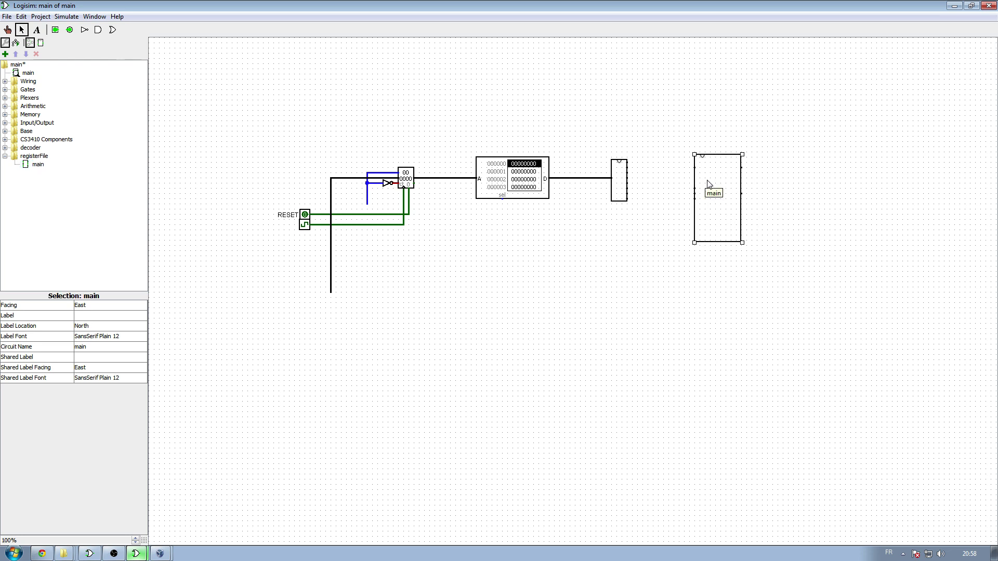
left_click(836, 206)
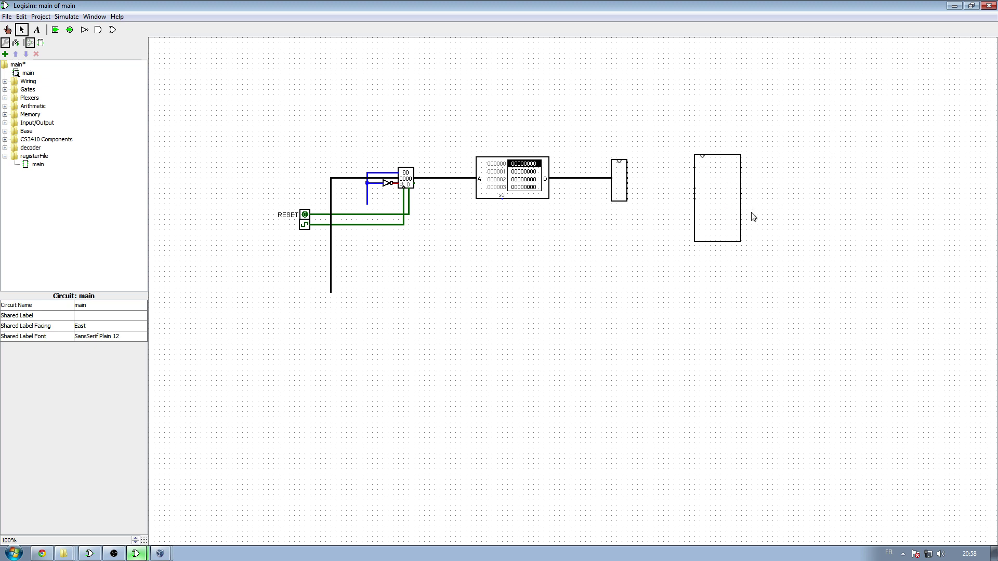
left_click(722, 193)
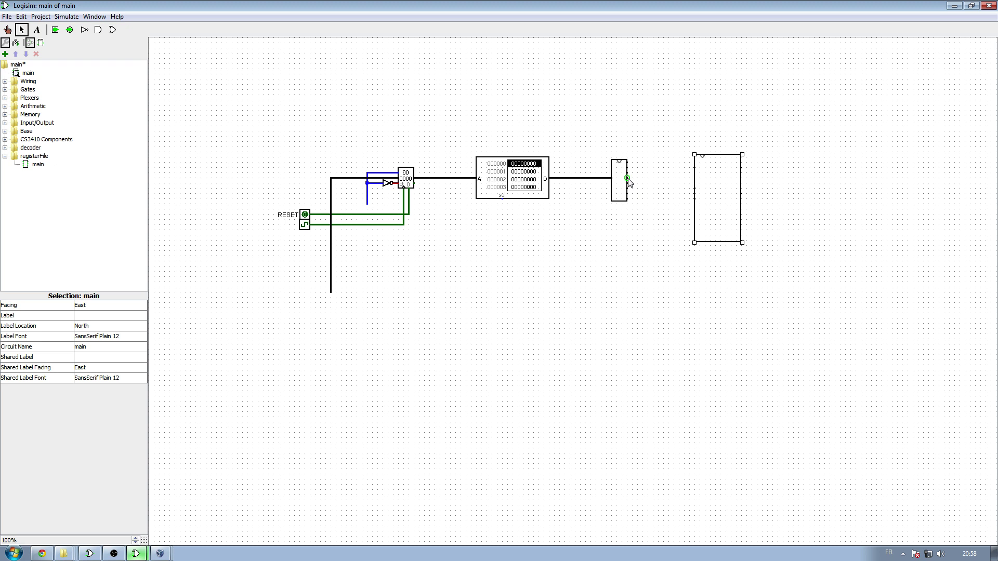
Wire the decoder's first three outputs to the register file's three lower inputs, and run a RegIn wire beneath the block toward the right
mouse_move(627, 168)
left_mouse_down()
mouse_move(694, 188)
mouse_move(674, 178)
left_mouse_up()
left_click(673, 222)
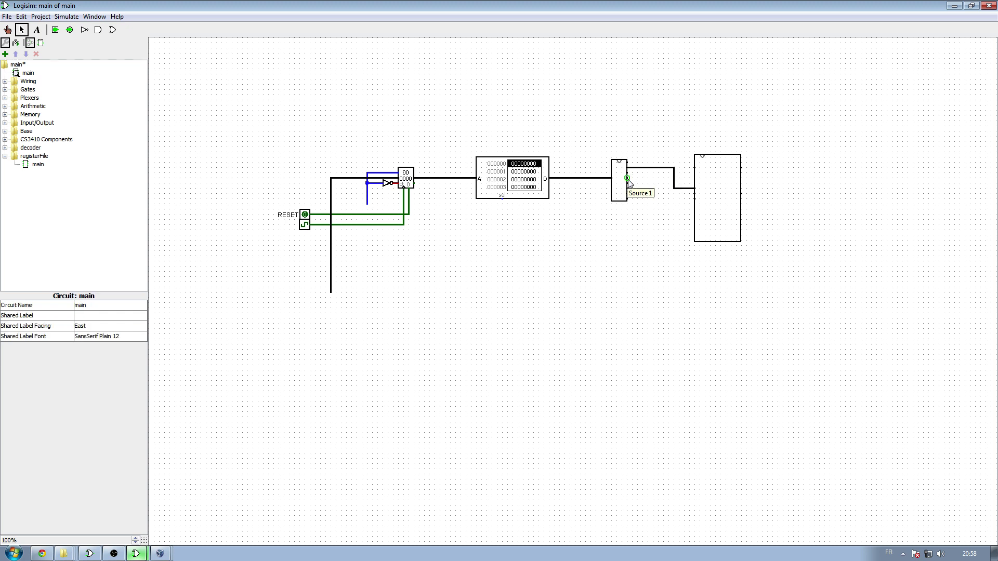
left_click_drag(626, 179, 694, 193)
left_click_drag(627, 183, 686, 200)
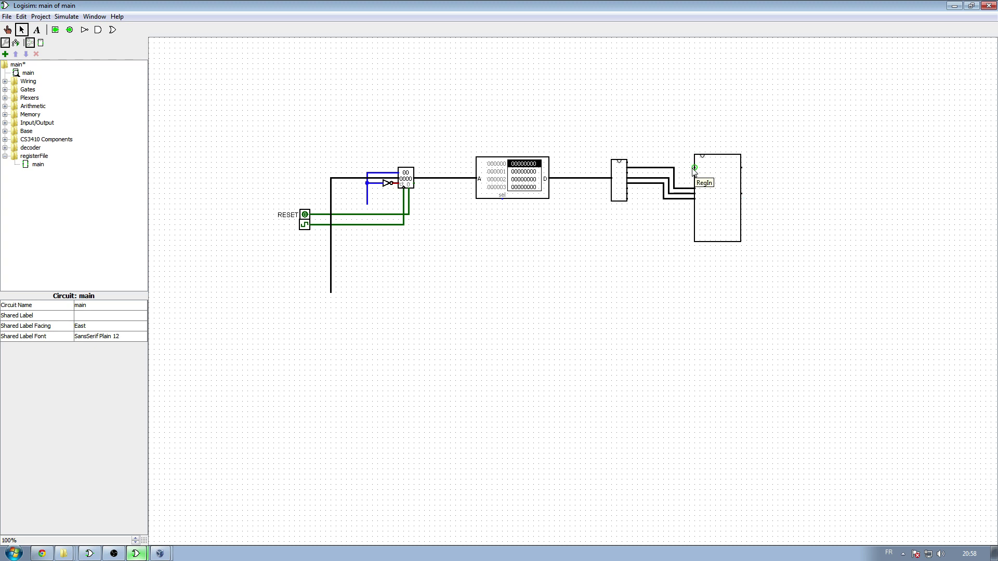
left_click_drag(692, 170, 950, 308)
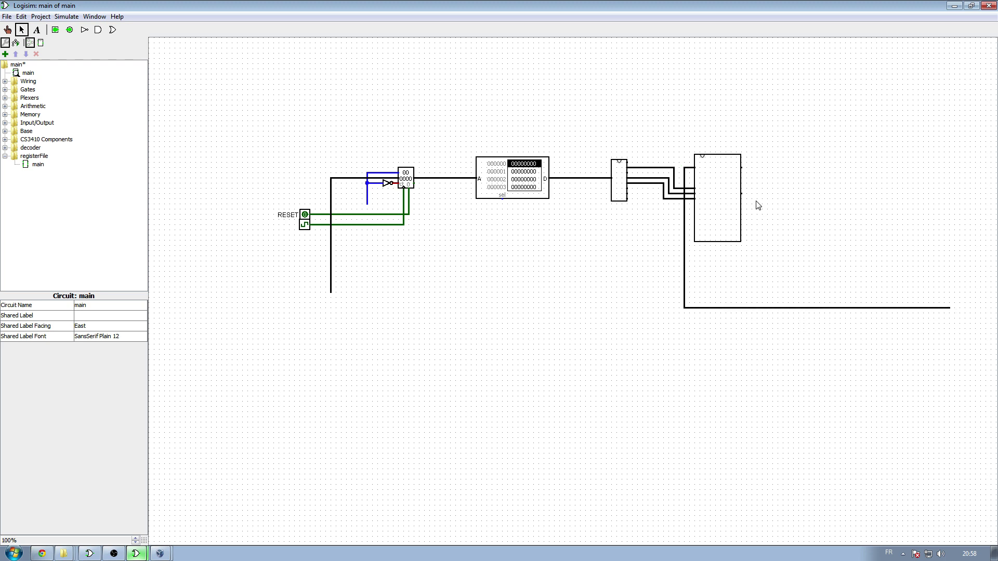